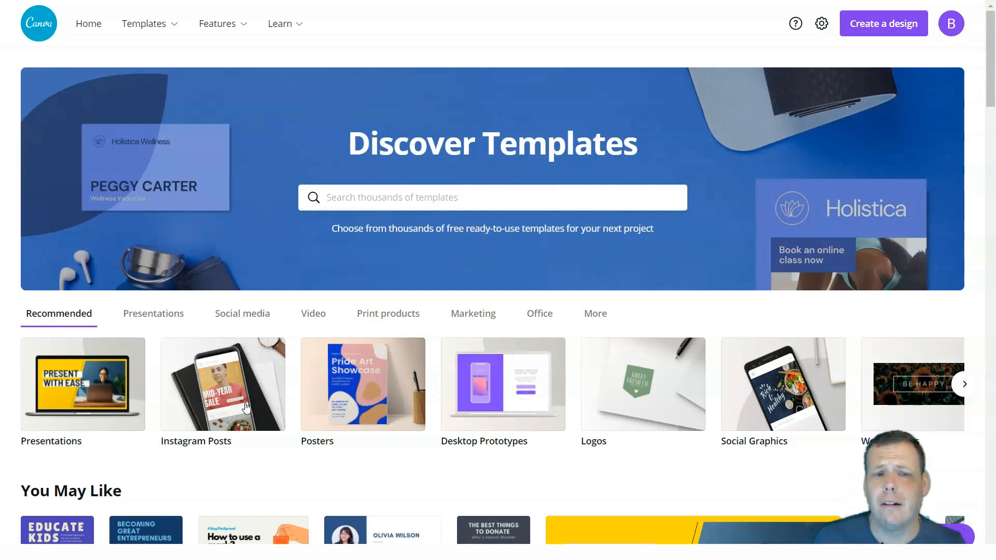
Open the Newsletters template collection from the Marketing category of the templates.
{"action": "mouse_move", "coordinate": [154, 24]}
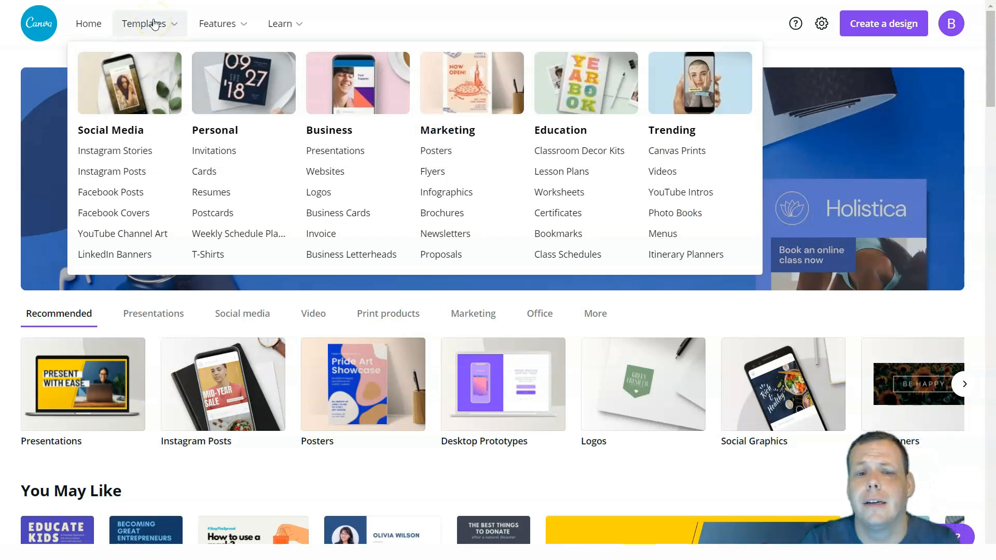
{"action": "mouse_move", "coordinate": [216, 26]}
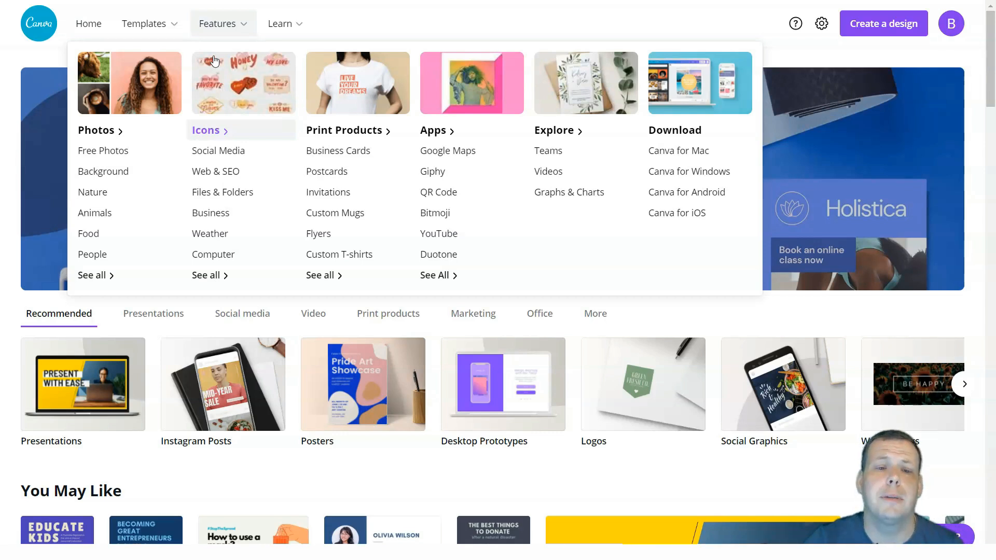
{"action": "left_click", "coordinate": [153, 16]}
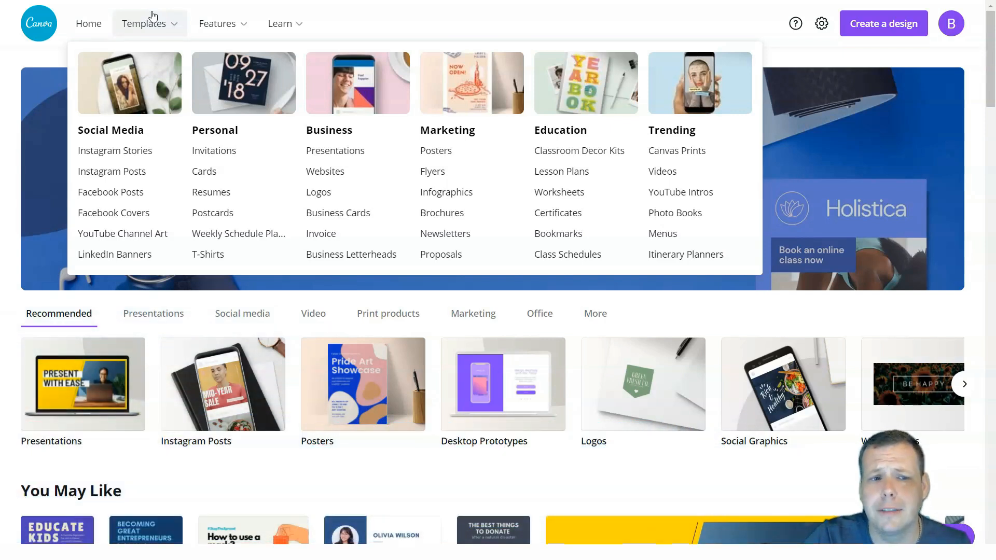
{"action": "mouse_move", "coordinate": [218, 24]}
{"action": "left_click", "coordinate": [373, 85]}
{"action": "mouse_move", "coordinate": [151, 25]}
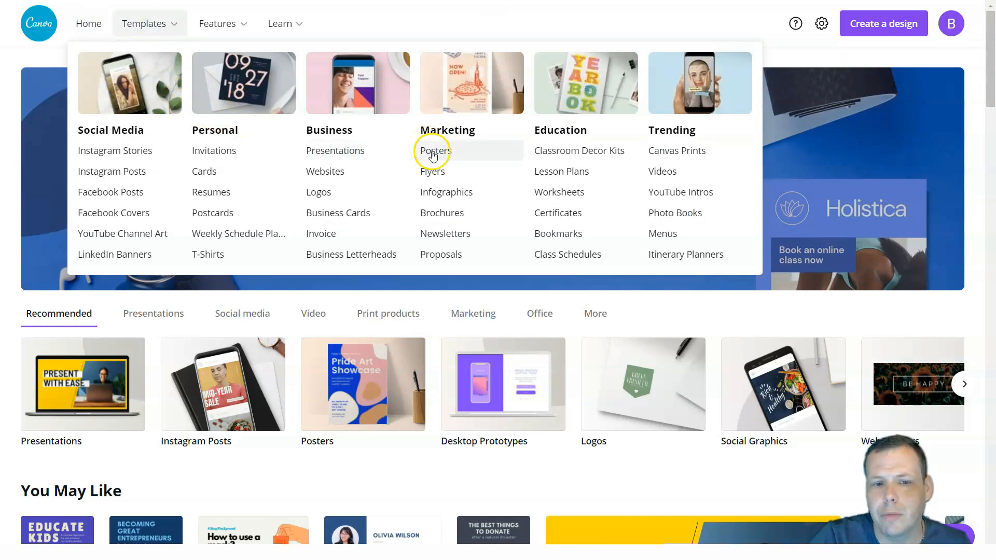
{"action": "left_click", "coordinate": [439, 235]}
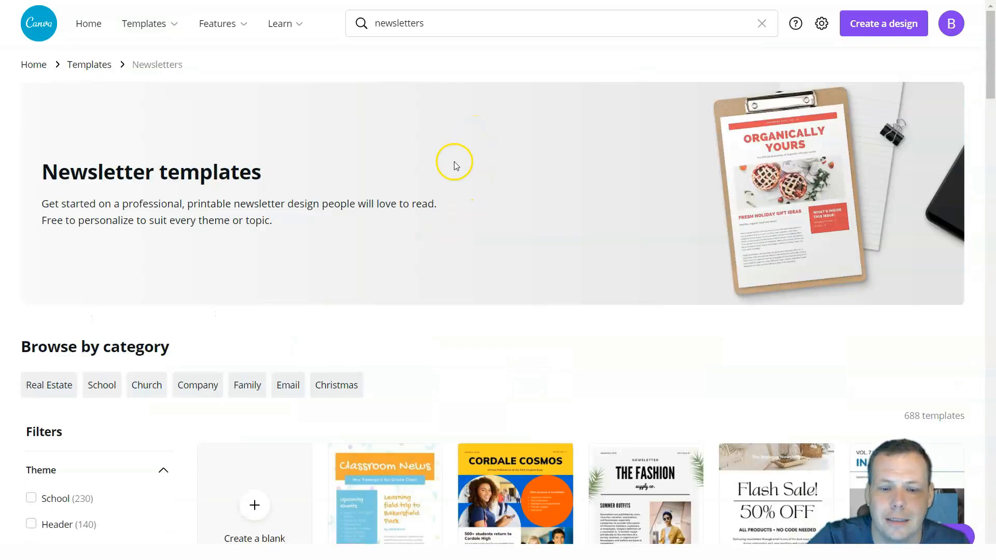
Expand the Theme filter on the newsletter templates page to show all of its options.
{"action": "scroll", "coordinate": [453, 162], "scroll_direction": "down", "scroll_amount": 3}
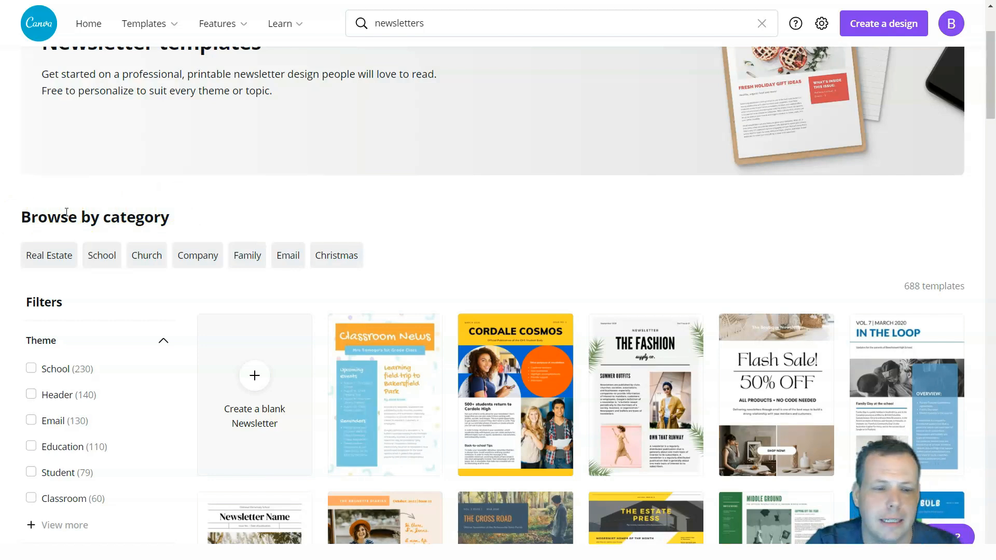
{"action": "scroll", "coordinate": [220, 247], "scroll_direction": "down", "scroll_amount": 1}
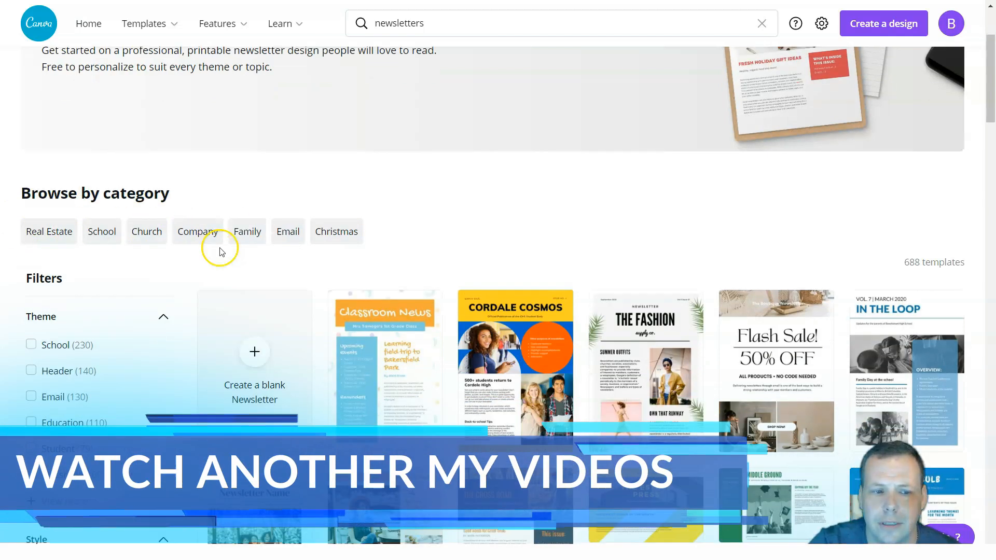
{"action": "scroll", "coordinate": [221, 252], "scroll_direction": "down", "scroll_amount": 2}
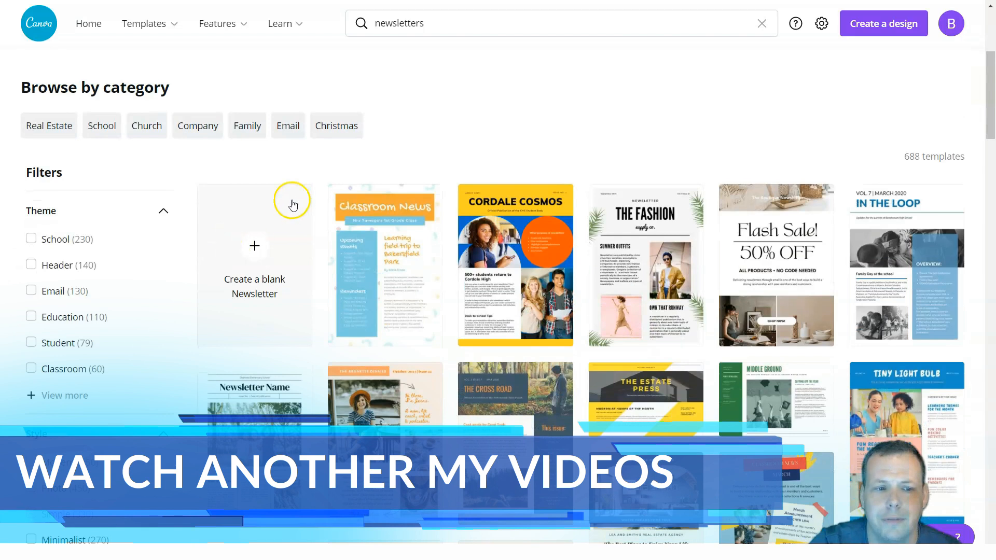
{"action": "left_click", "coordinate": [46, 398]}
Look through the full list of theme filters available for the newsletter templates.
{"action": "scroll", "coordinate": [159, 272], "scroll_direction": "down", "scroll_amount": 2}
{"action": "scroll", "coordinate": [147, 288], "scroll_direction": "down", "scroll_amount": 6}
{"action": "scroll", "coordinate": [138, 296], "scroll_direction": "up", "scroll_amount": 7}
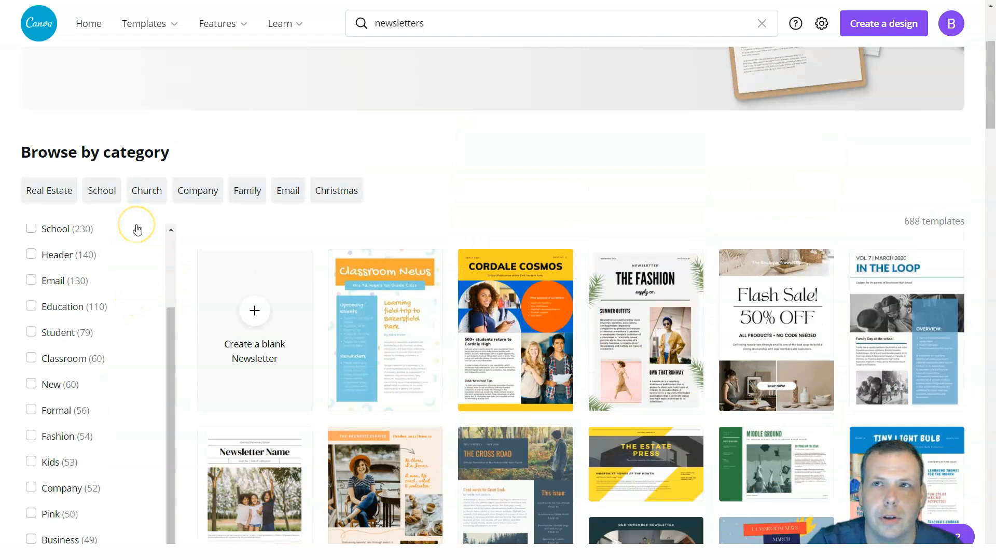
{"action": "scroll", "coordinate": [137, 230], "scroll_direction": "down", "scroll_amount": 3}
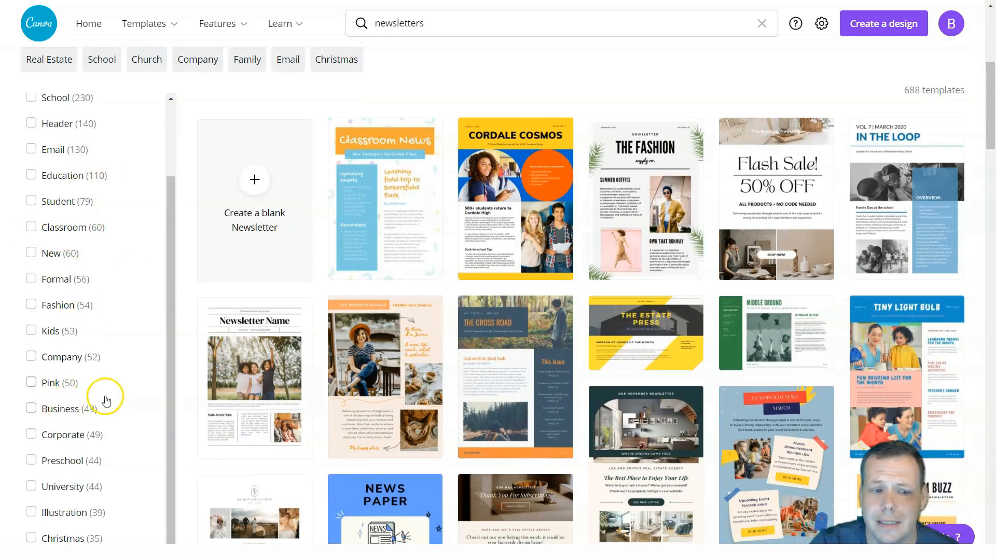
{"action": "scroll", "coordinate": [93, 353], "scroll_direction": "down", "scroll_amount": 3}
{"action": "scroll", "coordinate": [103, 397], "scroll_direction": "down", "scroll_amount": 5}
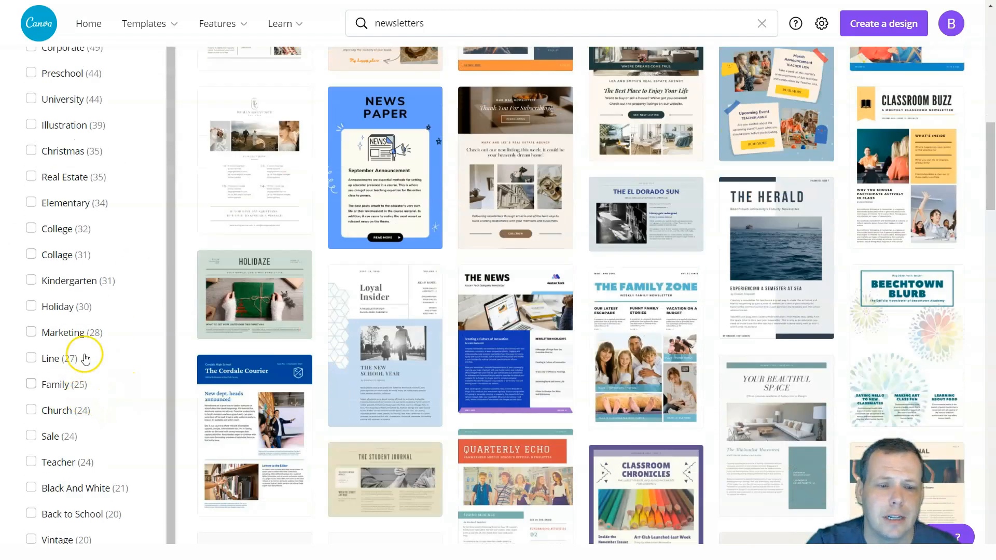
{"action": "scroll", "coordinate": [88, 389], "scroll_direction": "down", "scroll_amount": 3}
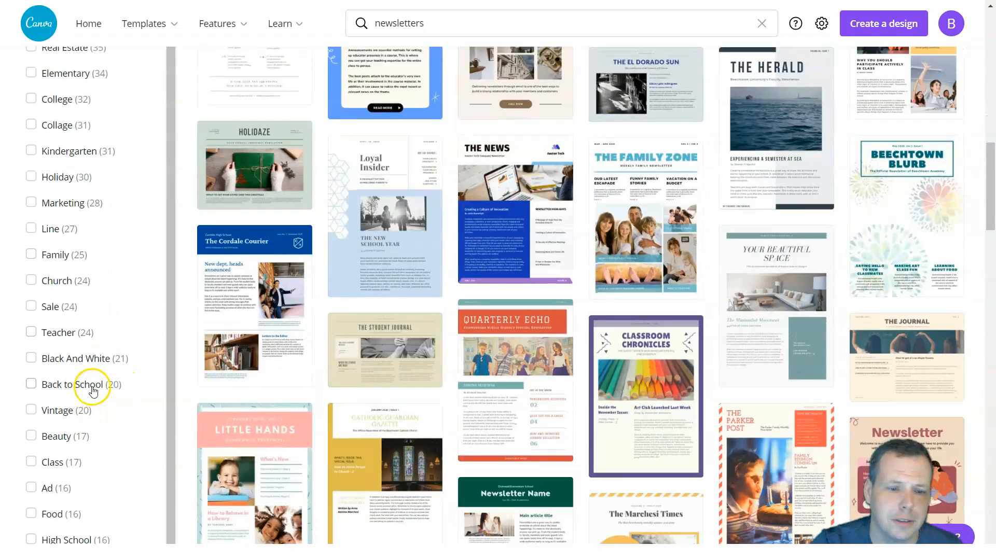
{"action": "scroll", "coordinate": [93, 389], "scroll_direction": "down", "scroll_amount": 13}
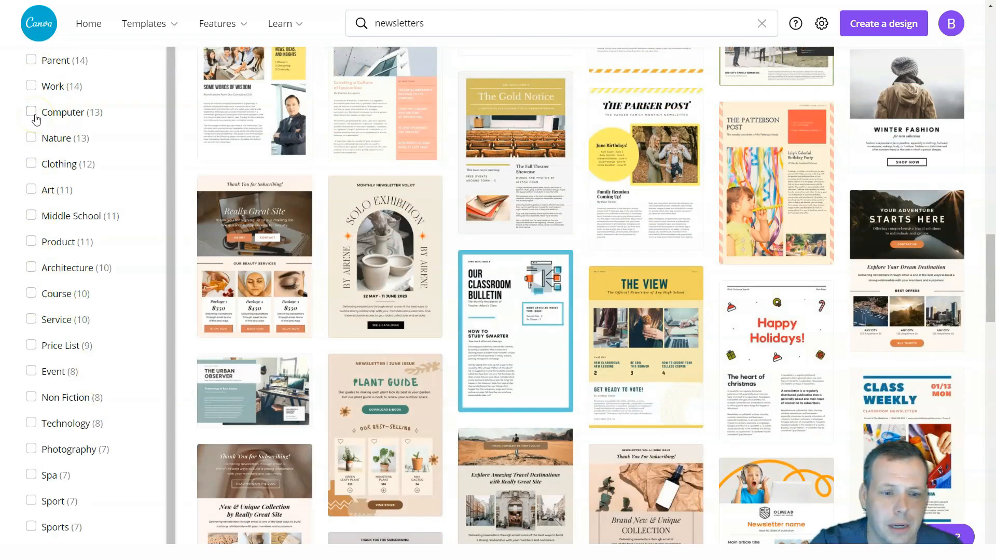
{"action": "scroll", "coordinate": [98, 228], "scroll_direction": "down", "scroll_amount": 8}
{"action": "scroll", "coordinate": [96, 239], "scroll_direction": "down", "scroll_amount": 20}
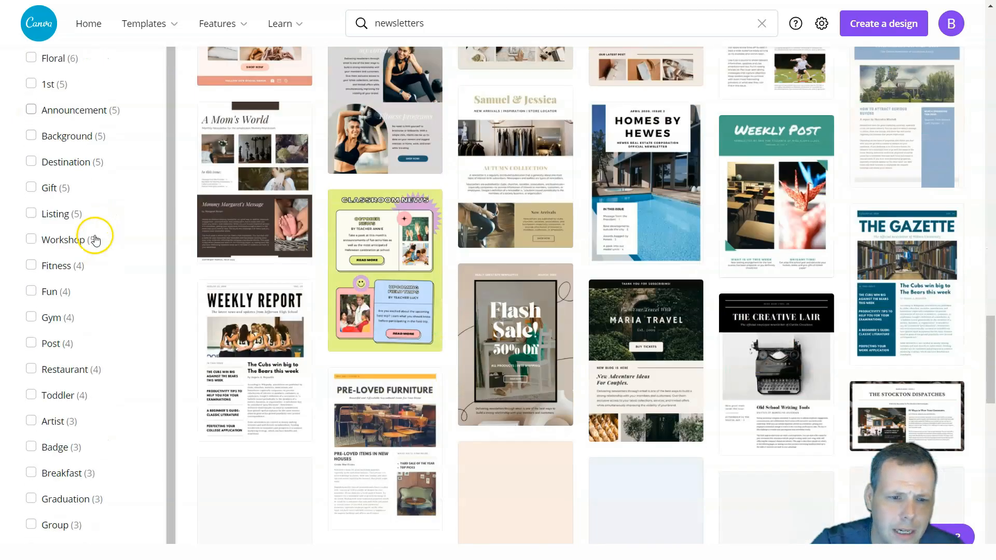
{"action": "scroll", "coordinate": [107, 133], "scroll_direction": "up", "scroll_amount": 1}
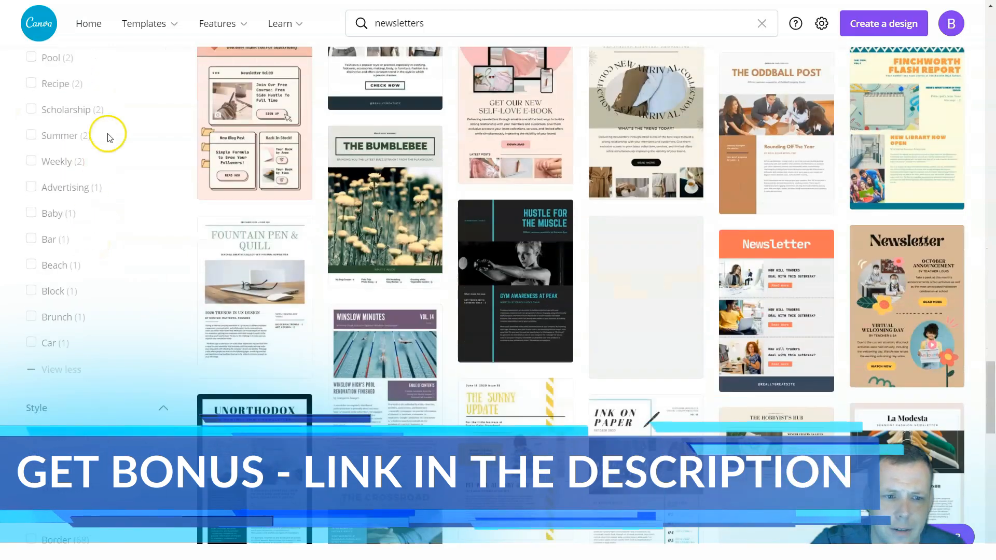
Expand the Style filter and look through all the style options for newsletter templates.
{"action": "scroll", "coordinate": [91, 189], "scroll_direction": "down", "scroll_amount": 4}
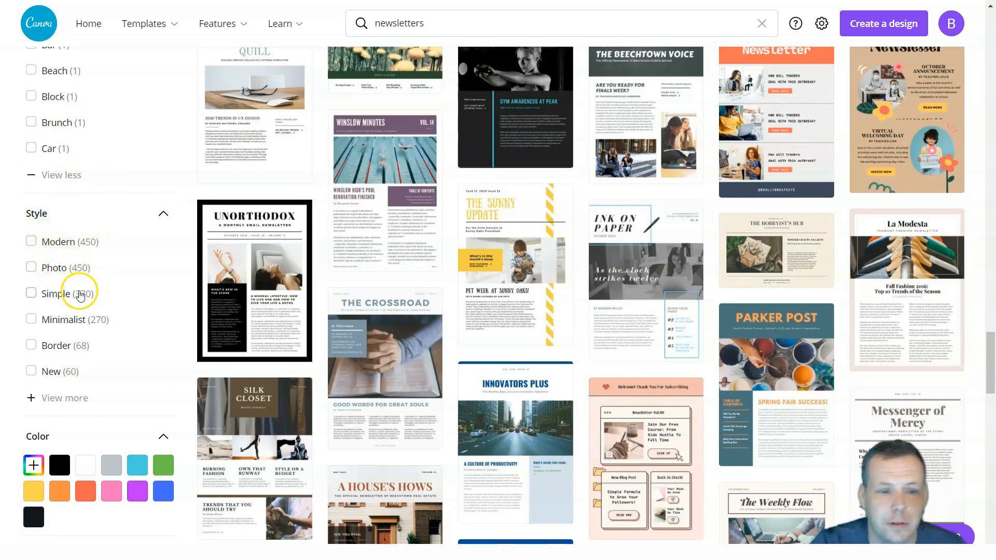
{"action": "scroll", "coordinate": [41, 363], "scroll_direction": "down", "scroll_amount": 1}
{"action": "left_click", "coordinate": [48, 333]}
{"action": "scroll", "coordinate": [134, 285], "scroll_direction": "down", "scroll_amount": 20}
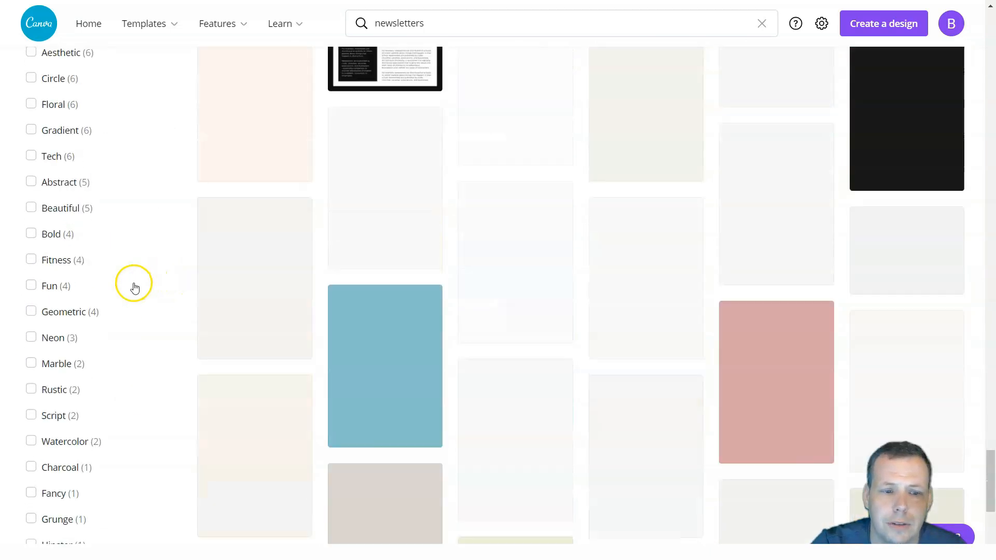
{"action": "scroll", "coordinate": [132, 294], "scroll_direction": "down", "scroll_amount": 5}
{"action": "scroll", "coordinate": [131, 294], "scroll_direction": "up", "scroll_amount": 20}
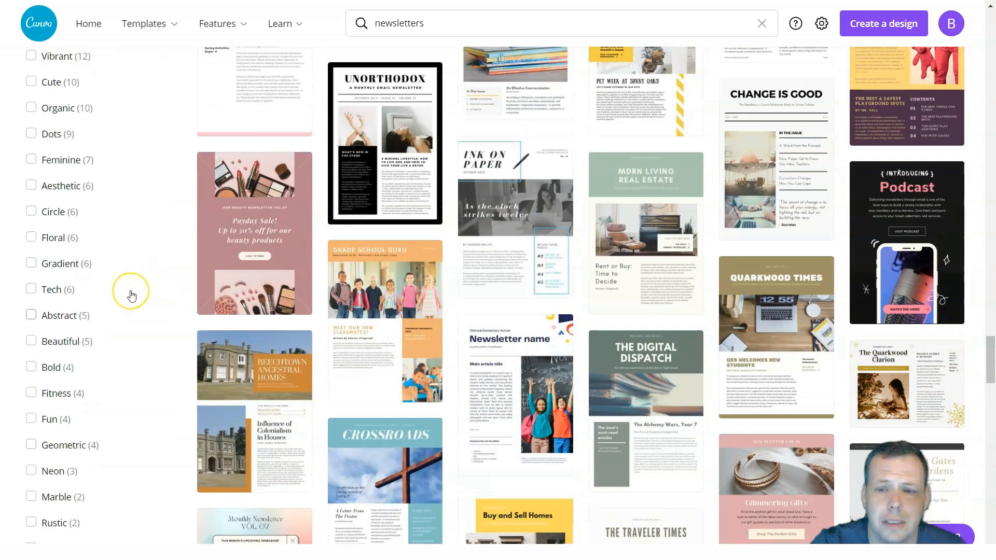
{"action": "scroll", "coordinate": [131, 296], "scroll_direction": "up", "scroll_amount": 20}
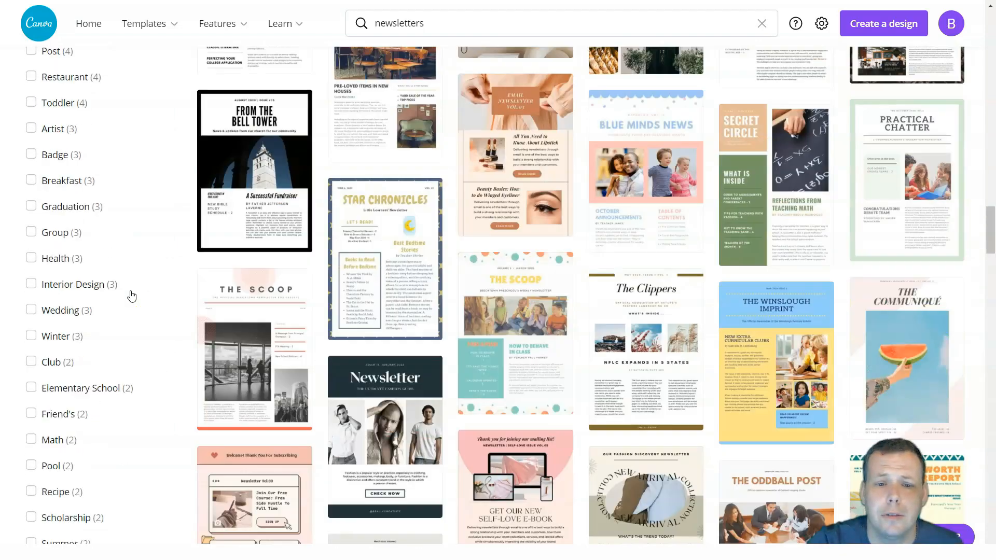
{"action": "scroll", "coordinate": [131, 295], "scroll_direction": "up", "scroll_amount": 20}
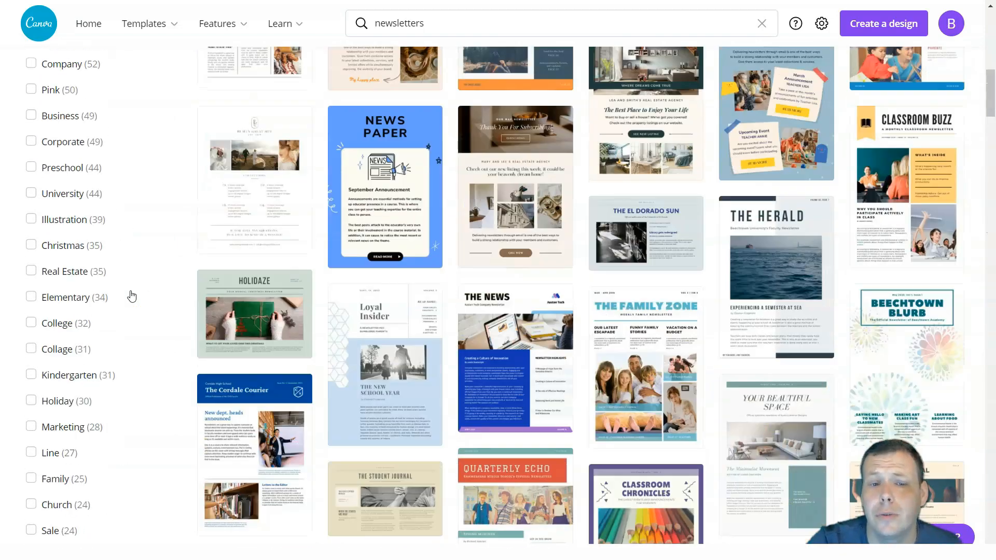
{"action": "scroll", "coordinate": [131, 296], "scroll_direction": "up", "scroll_amount": 6}
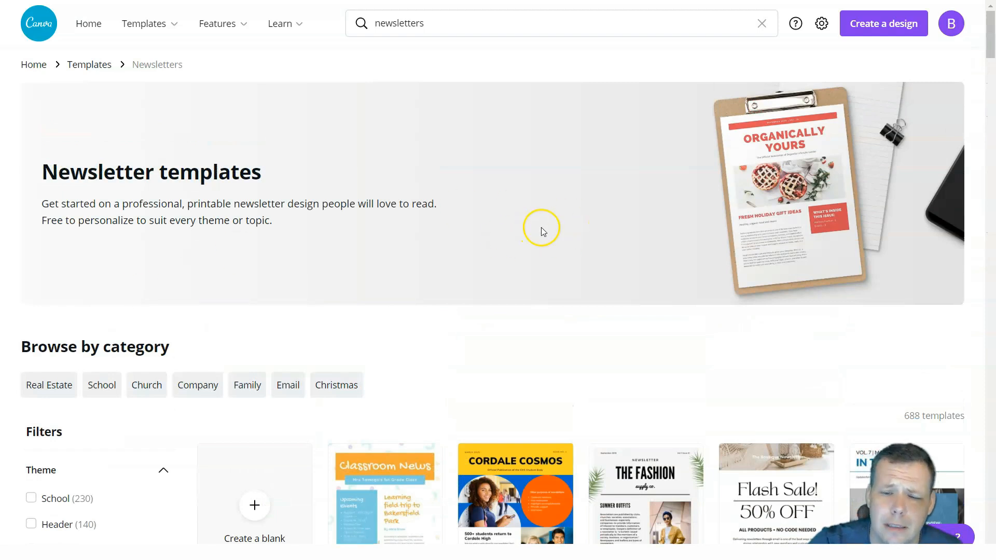
Add the Cordale Cosmos newsletter template to Likes.
{"action": "scroll", "coordinate": [533, 317], "scroll_direction": "down", "scroll_amount": 5}
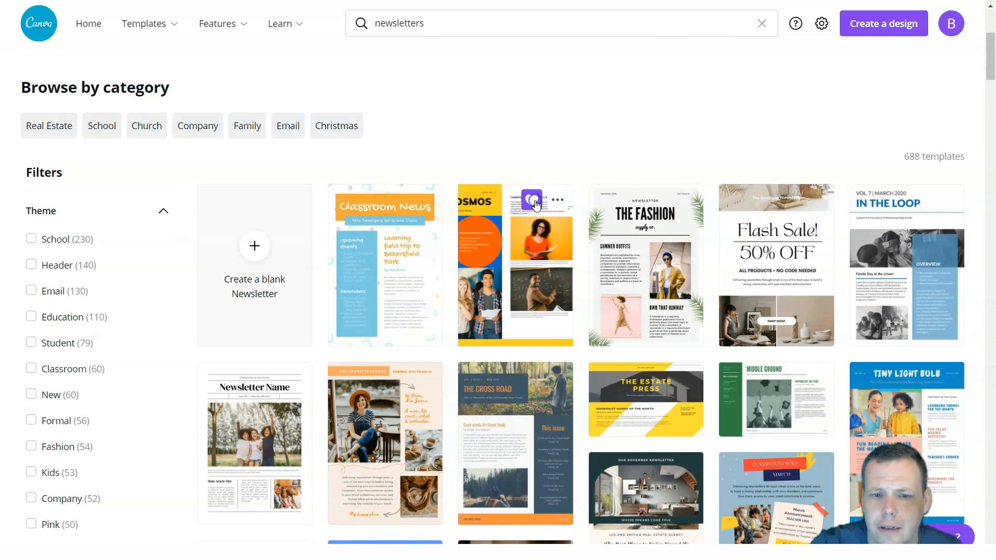
{"action": "left_click", "coordinate": [543, 210]}
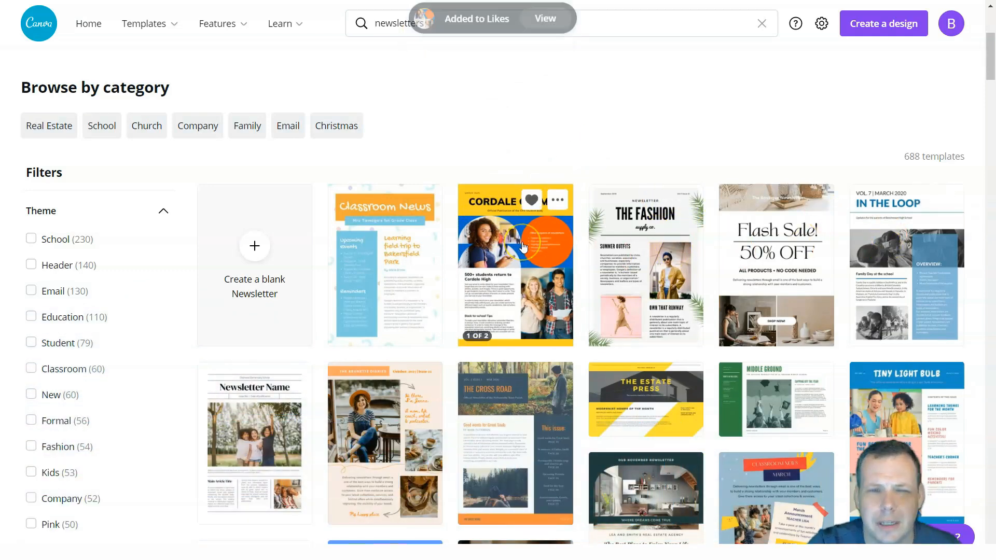
{"action": "left_click", "coordinate": [533, 209]}
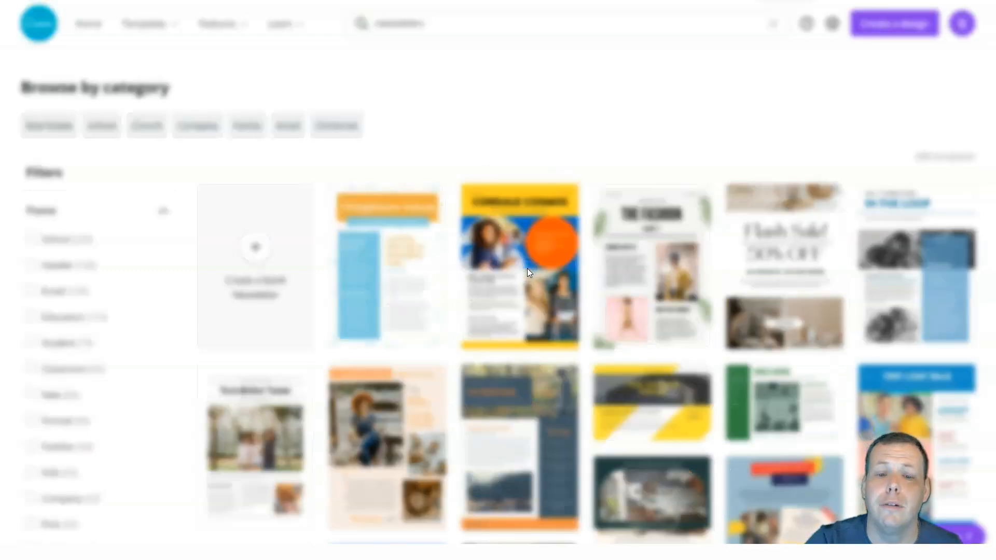
Preview the Cordale Cosmos template, checking its second page and returning to the first.
{"action": "left_click", "coordinate": [528, 274]}
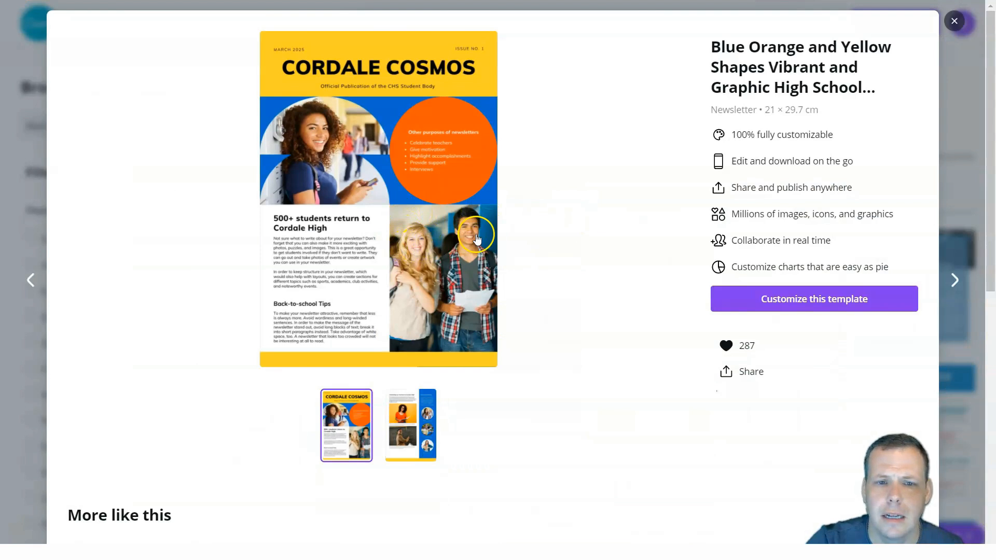
{"action": "left_click", "coordinate": [406, 436]}
{"action": "left_click", "coordinate": [353, 442]}
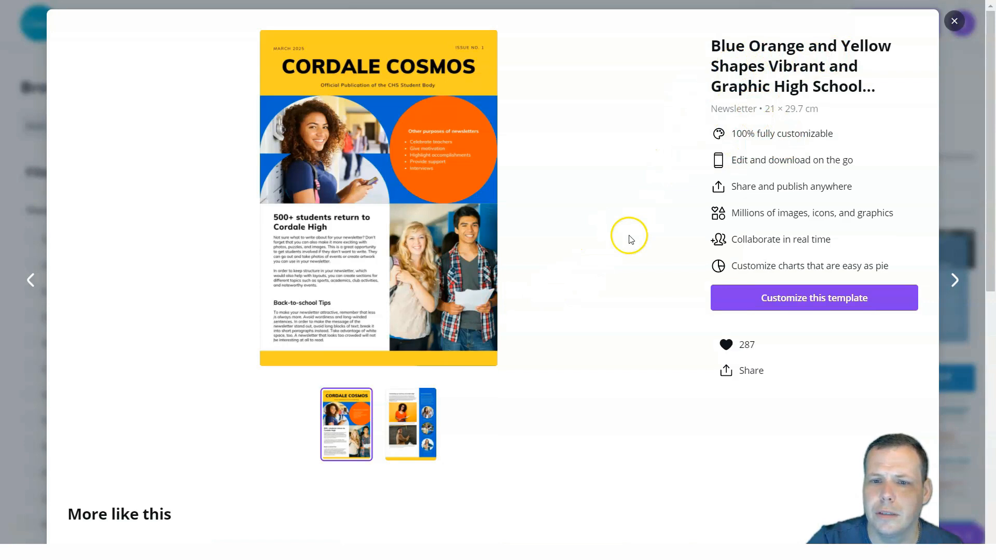
{"action": "scroll", "coordinate": [629, 235], "scroll_direction": "down", "scroll_amount": 2}
{"action": "scroll", "coordinate": [632, 234], "scroll_direction": "up", "scroll_amount": 1}
{"action": "scroll", "coordinate": [630, 231], "scroll_direction": "up", "scroll_amount": 1}
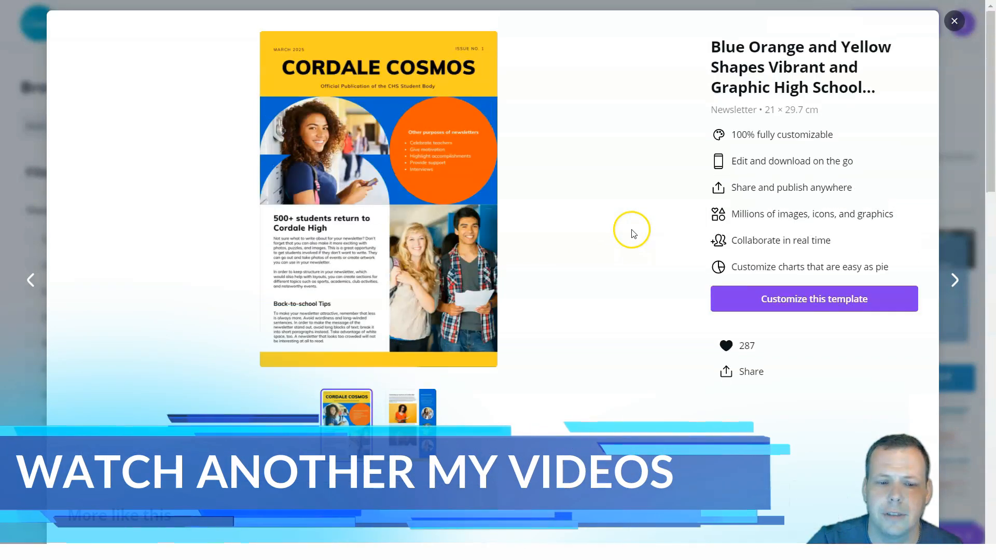
Look through the similar templates suggested below the Cordale Cosmos preview and close the preview.
{"action": "scroll", "coordinate": [549, 278], "scroll_direction": "down", "scroll_amount": 5}
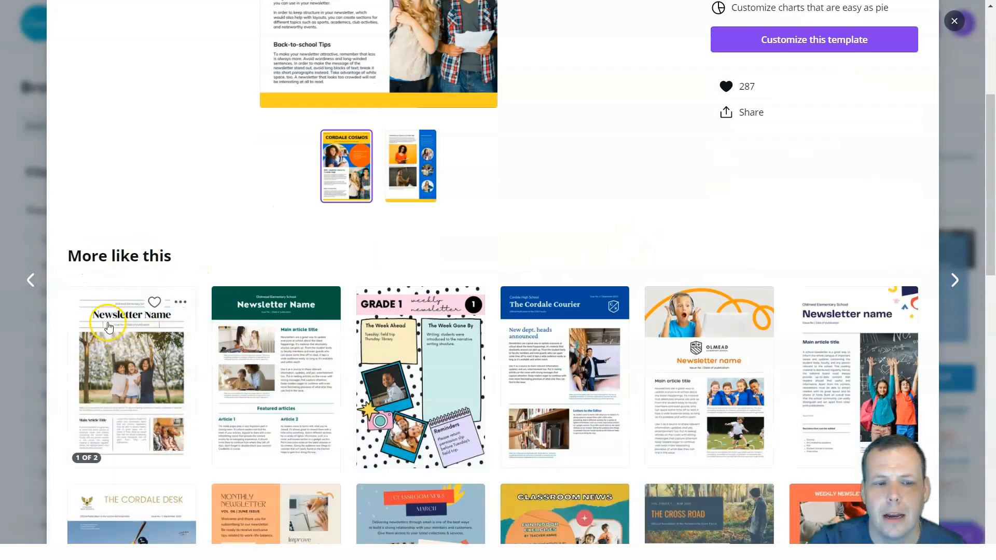
{"action": "scroll", "coordinate": [588, 272], "scroll_direction": "down", "scroll_amount": 3}
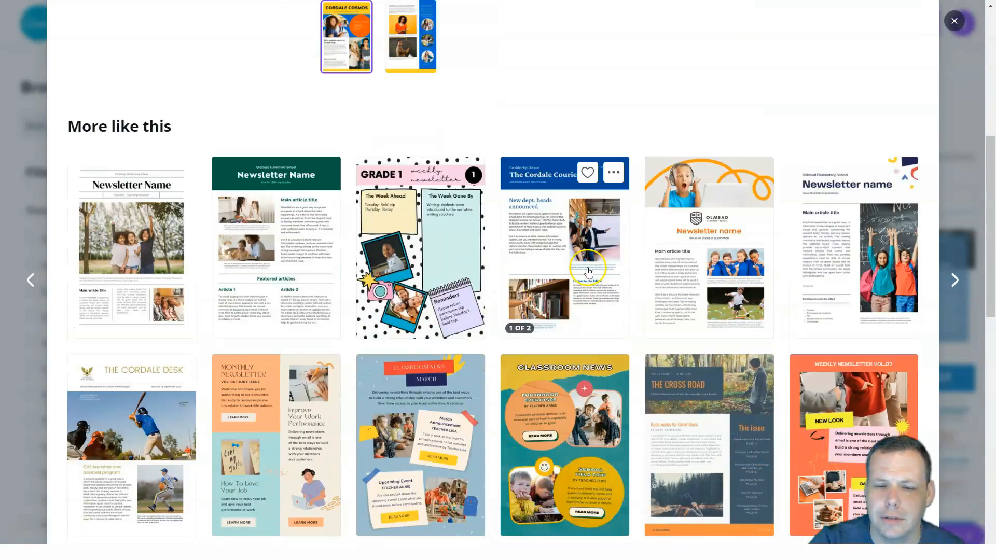
{"action": "scroll", "coordinate": [589, 272], "scroll_direction": "down", "scroll_amount": 7}
{"action": "scroll", "coordinate": [565, 316], "scroll_direction": "down", "scroll_amount": 3}
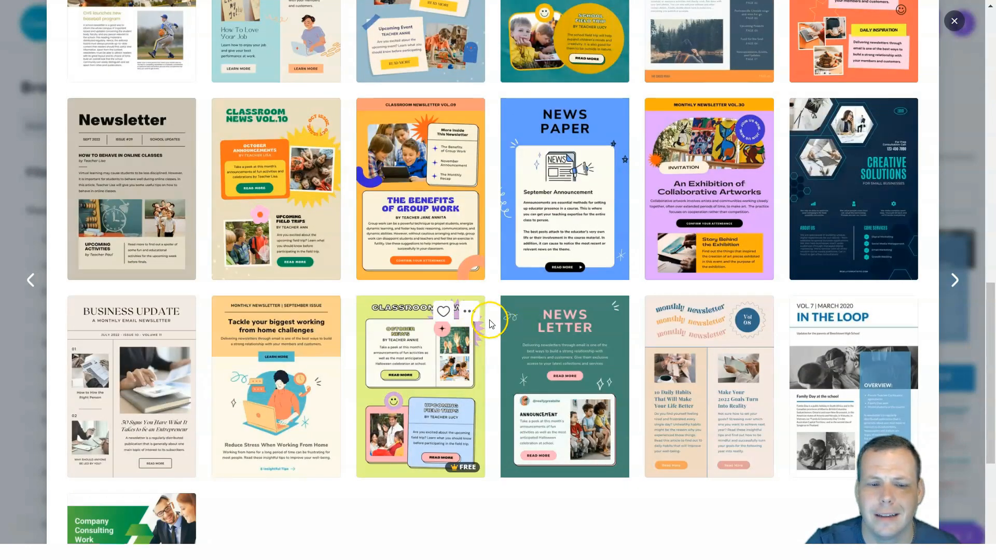
{"action": "scroll", "coordinate": [488, 322], "scroll_direction": "down", "scroll_amount": 4}
{"action": "scroll", "coordinate": [502, 318], "scroll_direction": "up", "scroll_amount": 17}
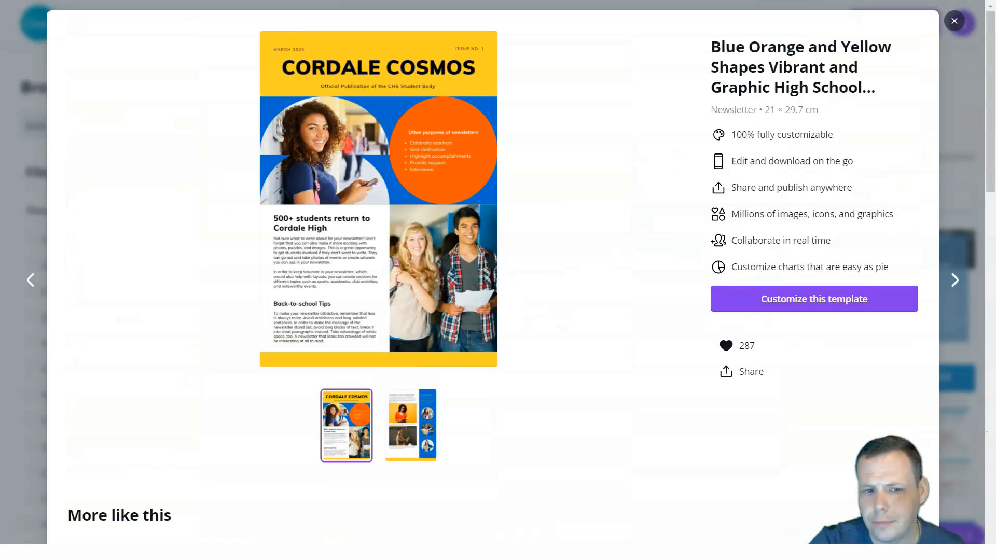
{"action": "left_click", "coordinate": [943, 44]}
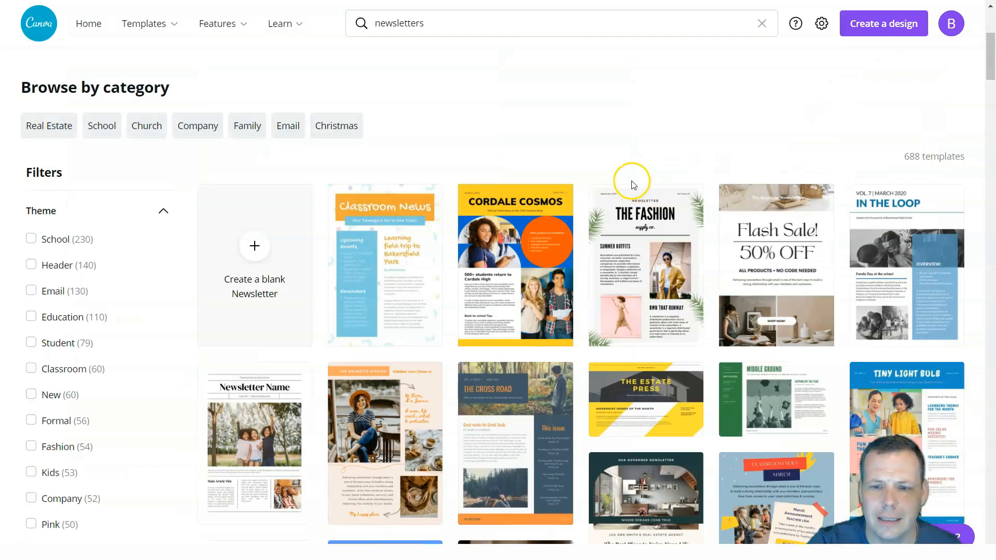
Look through the unfiltered newsletter templates for a suitable design.
{"action": "scroll", "coordinate": [753, 275], "scroll_direction": "down", "scroll_amount": 4}
{"action": "scroll", "coordinate": [773, 289], "scroll_direction": "down", "scroll_amount": 3}
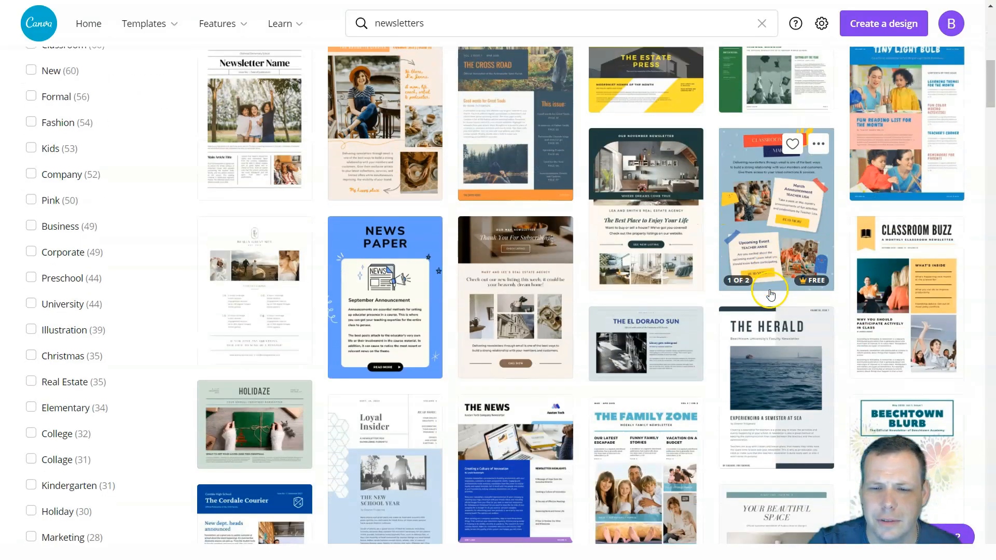
{"action": "scroll", "coordinate": [467, 319], "scroll_direction": "down", "scroll_amount": 4}
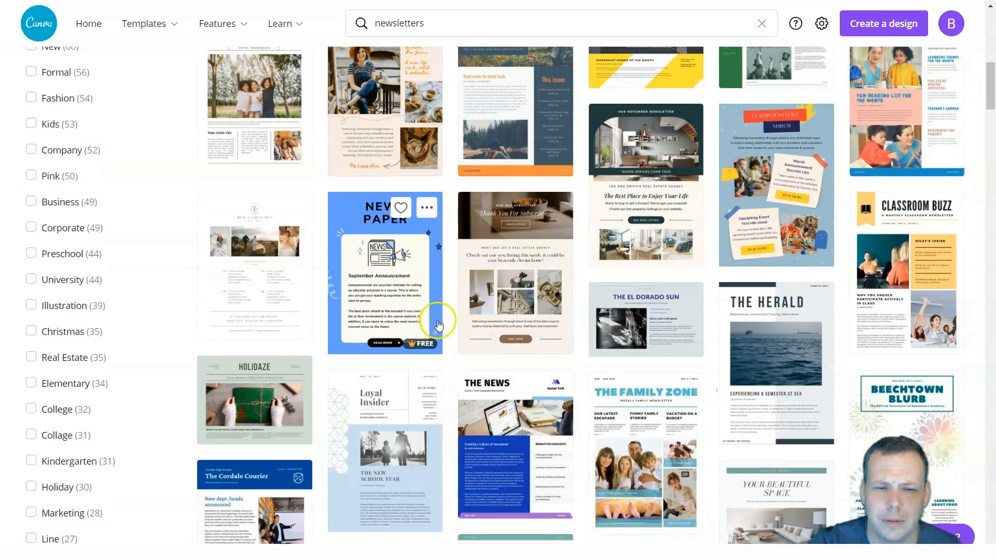
{"action": "scroll", "coordinate": [576, 298], "scroll_direction": "down", "scroll_amount": 3}
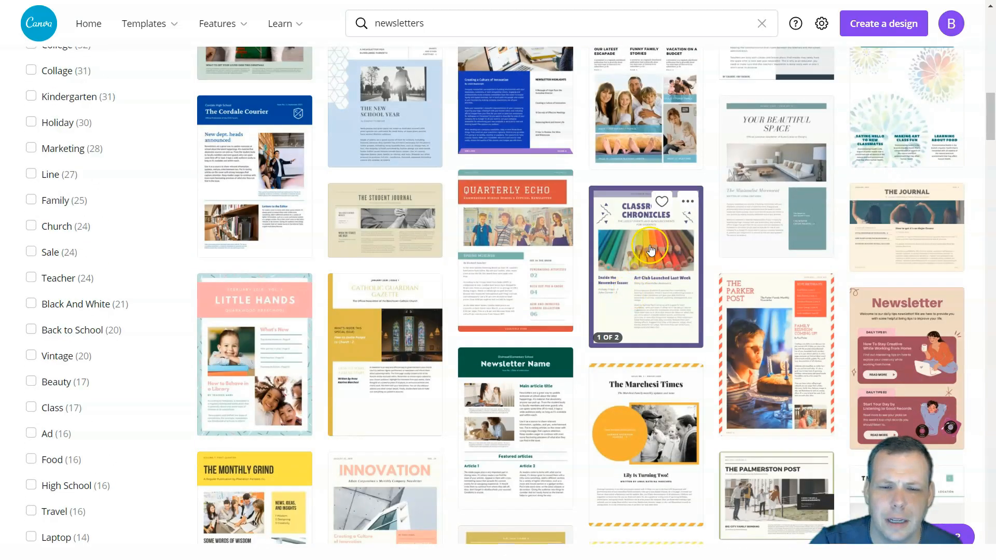
{"action": "scroll", "coordinate": [585, 300], "scroll_direction": "down", "scroll_amount": 4}
{"action": "scroll", "coordinate": [489, 358], "scroll_direction": "down", "scroll_amount": 5}
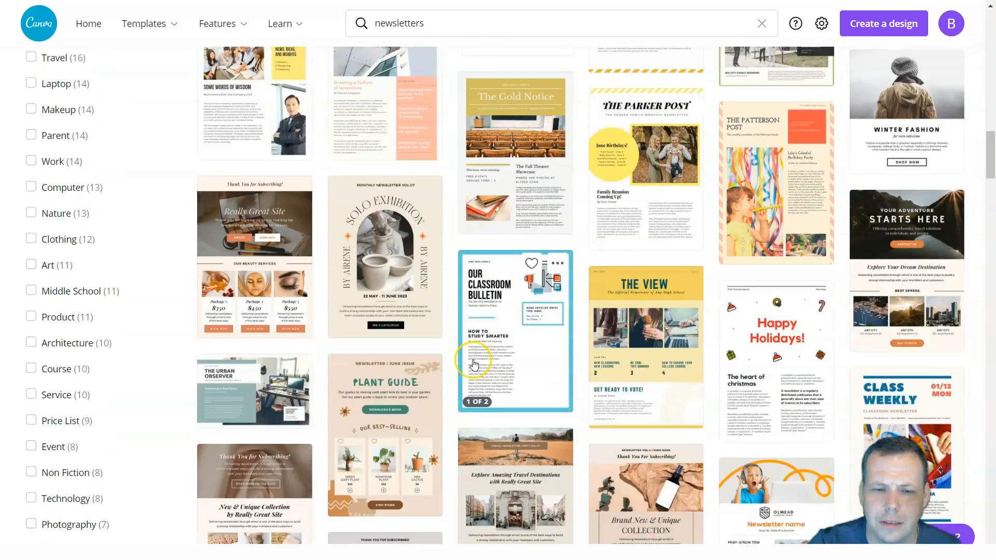
{"action": "scroll", "coordinate": [440, 337], "scroll_direction": "down", "scroll_amount": 9}
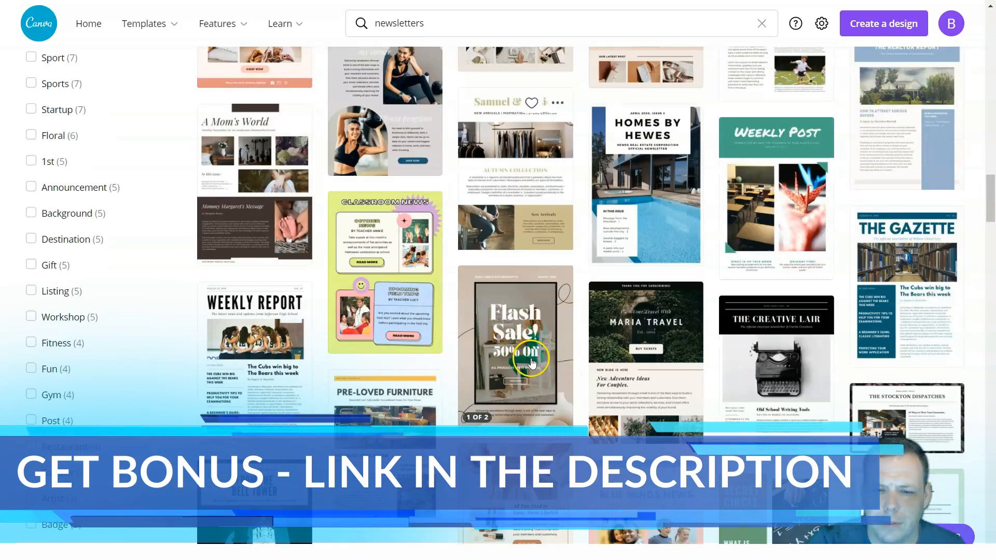
{"action": "scroll", "coordinate": [792, 298], "scroll_direction": "down", "scroll_amount": 1}
{"action": "scroll", "coordinate": [791, 294], "scroll_direction": "down", "scroll_amount": 1}
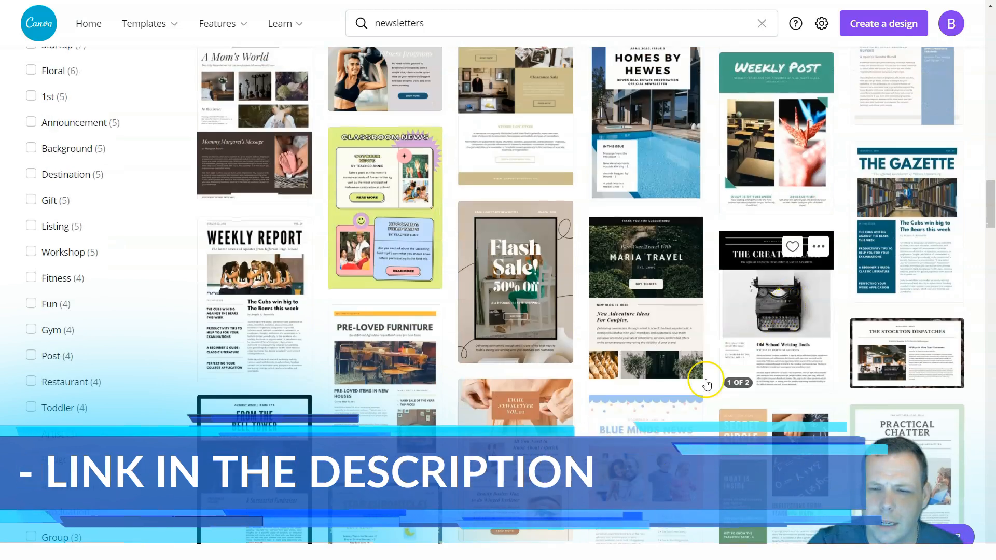
{"action": "scroll", "coordinate": [316, 451], "scroll_direction": "down", "scroll_amount": 5}
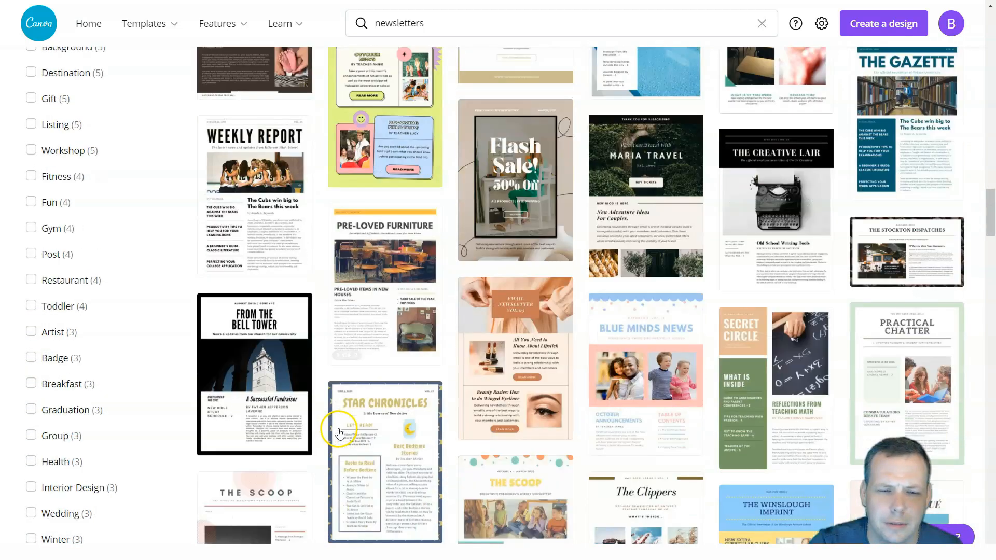
{"action": "scroll", "coordinate": [445, 419], "scroll_direction": "down", "scroll_amount": 8}
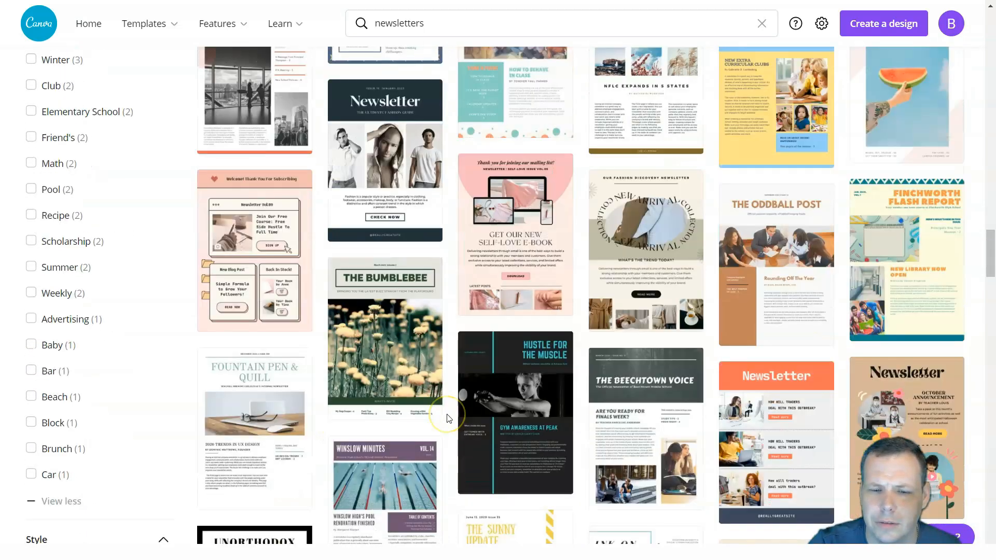
Filter the newsletter templates by the School theme.
{"action": "scroll", "coordinate": [449, 418], "scroll_direction": "up", "scroll_amount": 7}
{"action": "scroll", "coordinate": [450, 418], "scroll_direction": "up", "scroll_amount": 15}
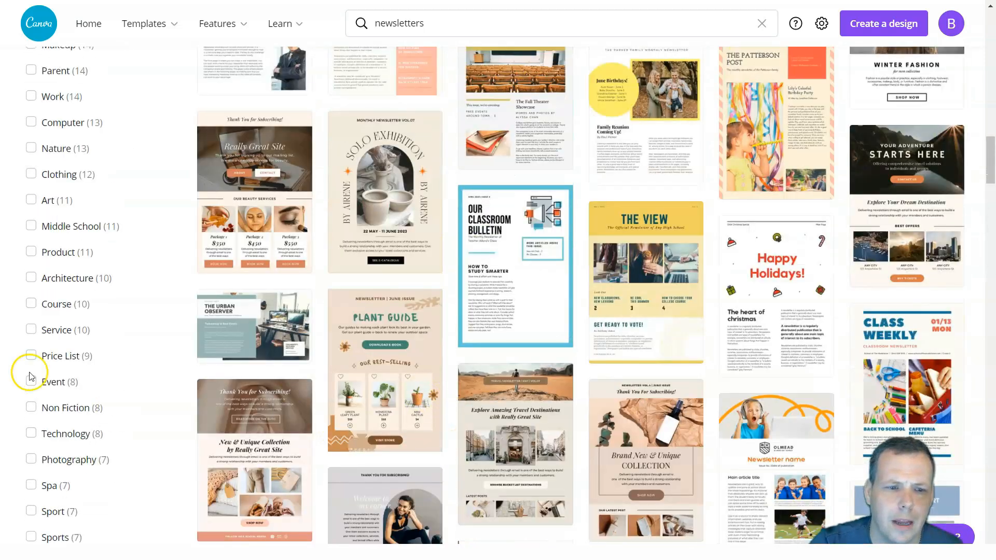
{"action": "scroll", "coordinate": [123, 323], "scroll_direction": "up", "scroll_amount": 20}
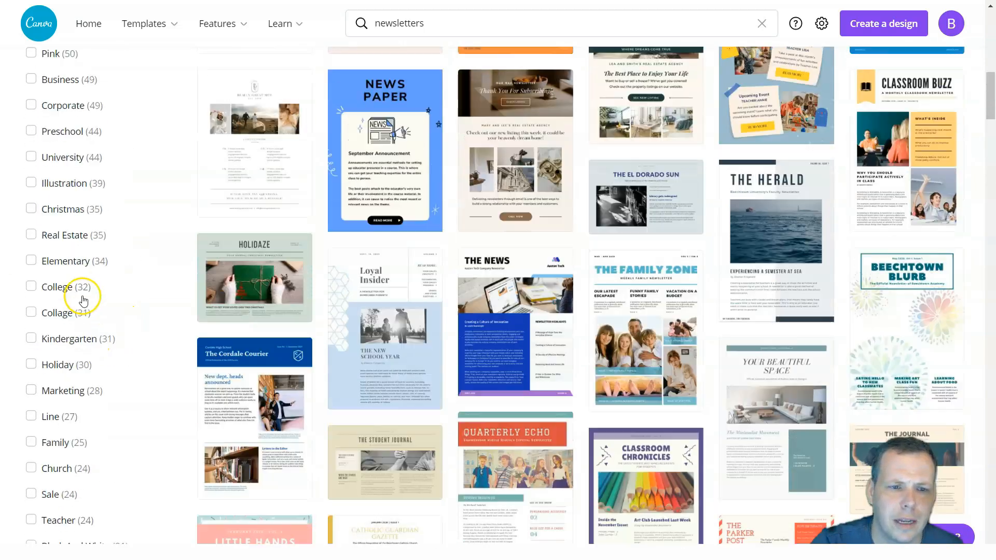
{"action": "scroll", "coordinate": [86, 302], "scroll_direction": "up", "scroll_amount": 3}
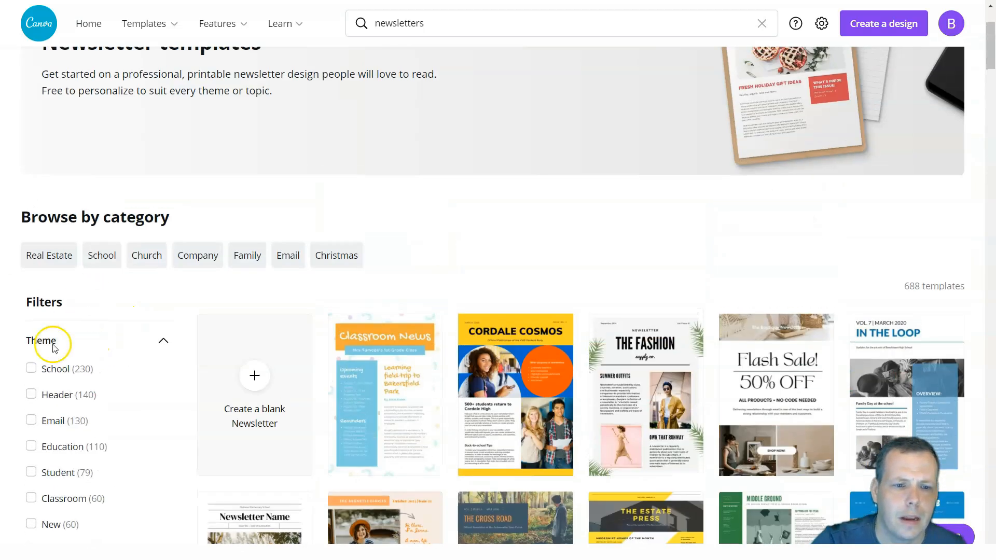
{"action": "left_click", "coordinate": [33, 369]}
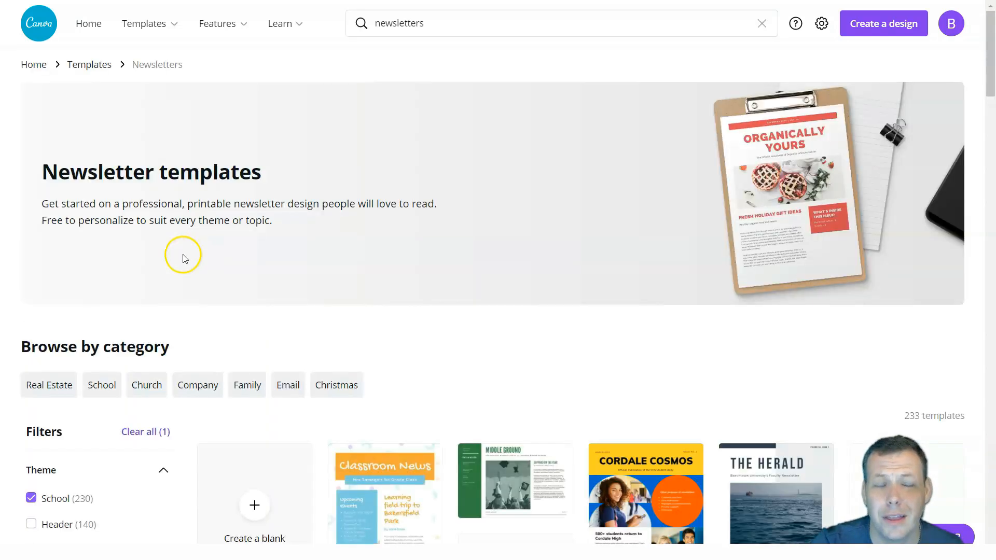
Preview the In the Loop parent newsletter template and look at its second page.
{"action": "scroll", "coordinate": [513, 311], "scroll_direction": "down", "scroll_amount": 4}
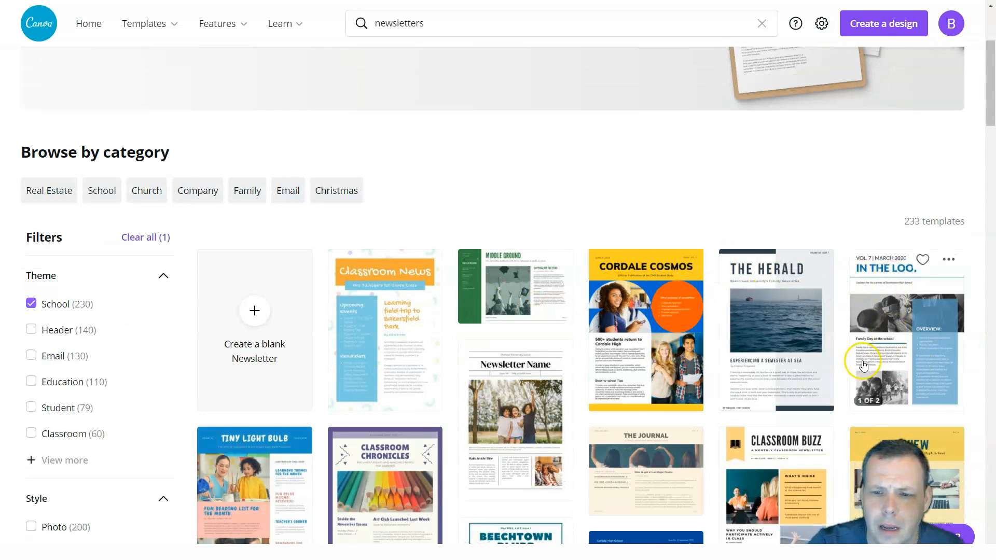
{"action": "left_click", "coordinate": [872, 330]}
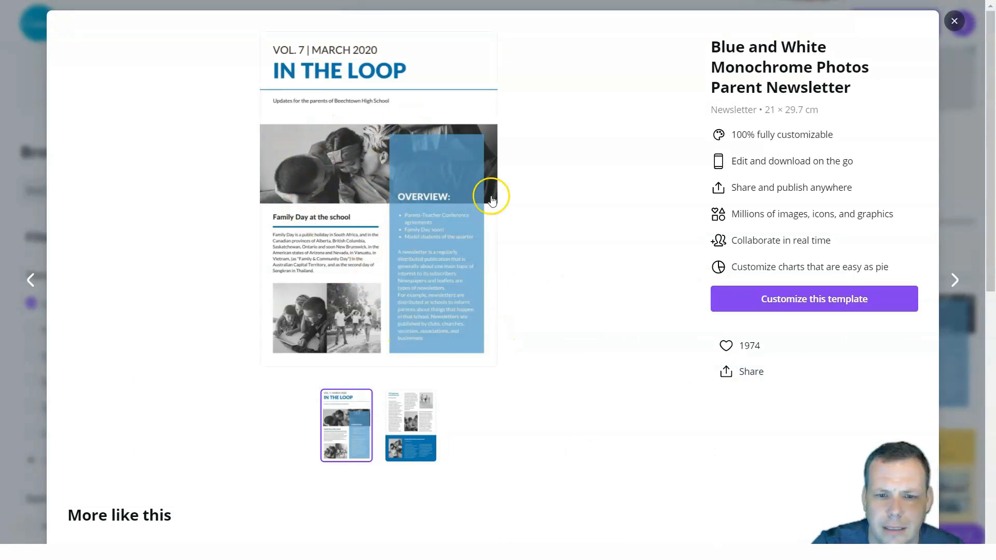
{"action": "left_click", "coordinate": [430, 427]}
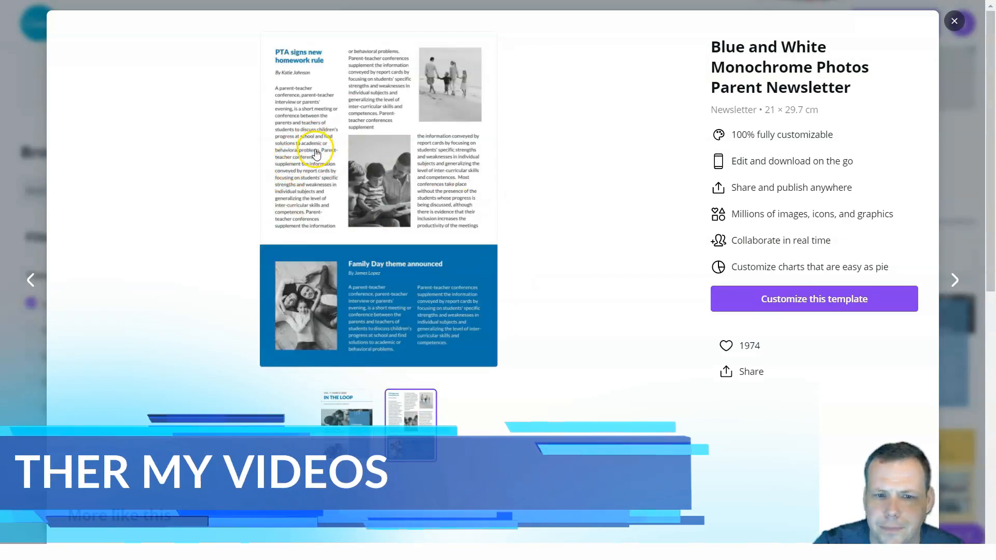
{"action": "scroll", "coordinate": [372, 219], "scroll_direction": "down", "scroll_amount": 3}
{"action": "scroll", "coordinate": [372, 220], "scroll_direction": "up", "scroll_amount": 3}
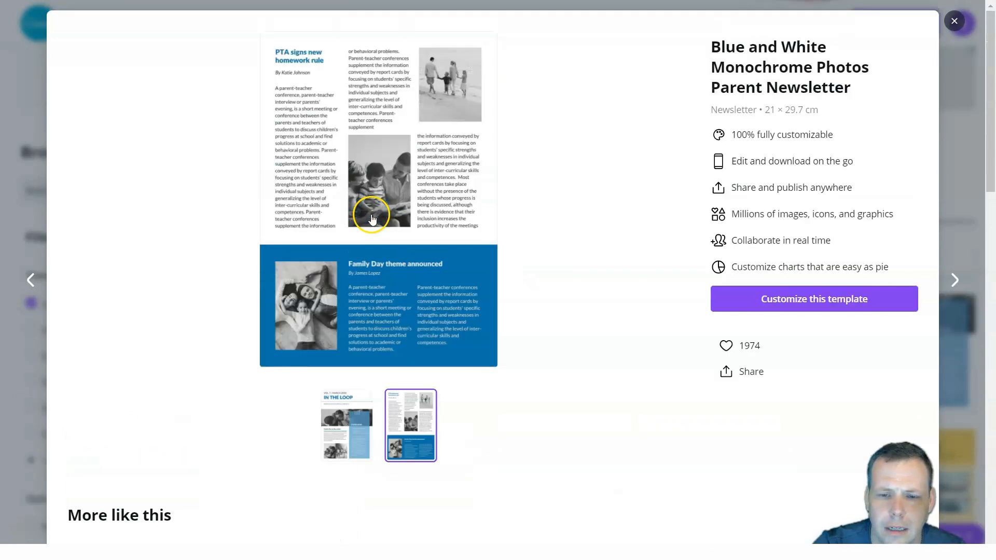
Open the Blue and White Monochrome Photos Parent Newsletter template for customizing and inspect the header of its first page.
{"action": "left_click", "coordinate": [775, 297]}
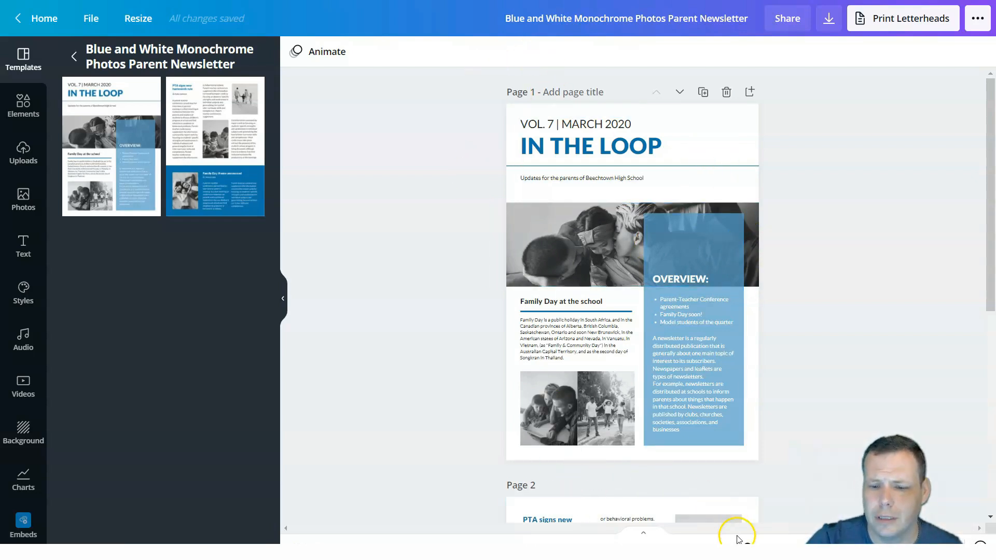
{"action": "left_click", "coordinate": [755, 543]}
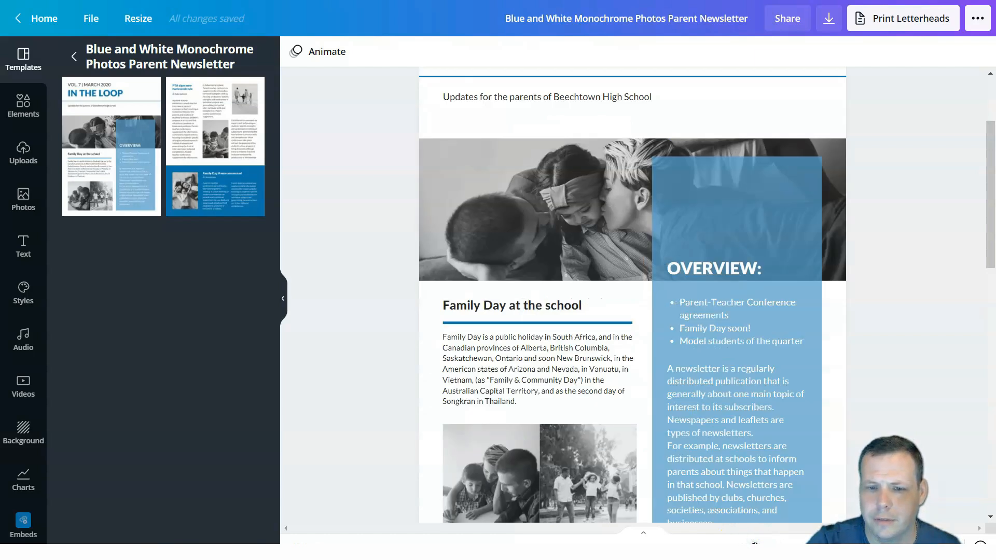
{"action": "left_click_drag", "start_coordinate": [755, 543], "coordinate": [761, 543]}
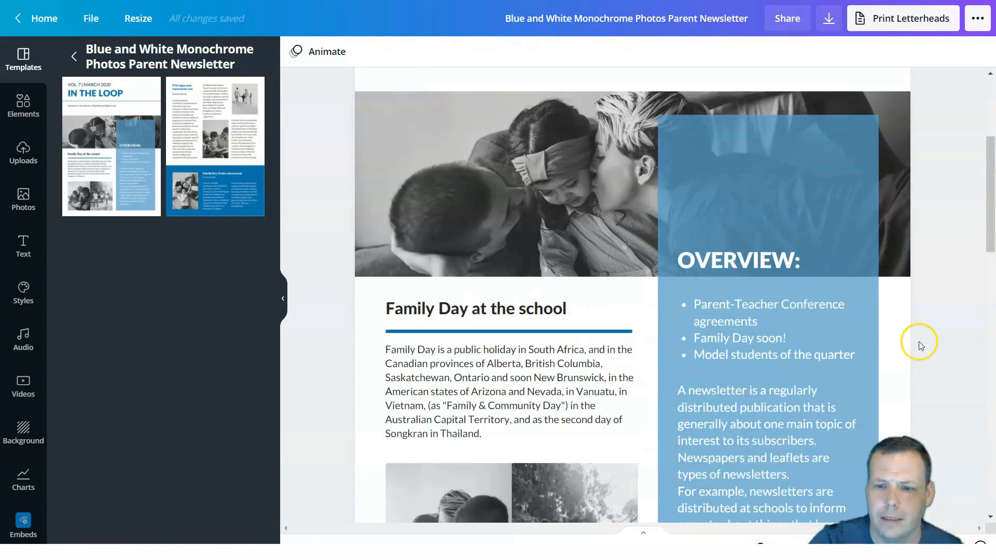
{"action": "scroll", "coordinate": [920, 345], "scroll_direction": "up", "scroll_amount": 4}
{"action": "scroll", "coordinate": [919, 358], "scroll_direction": "down", "scroll_amount": 1}
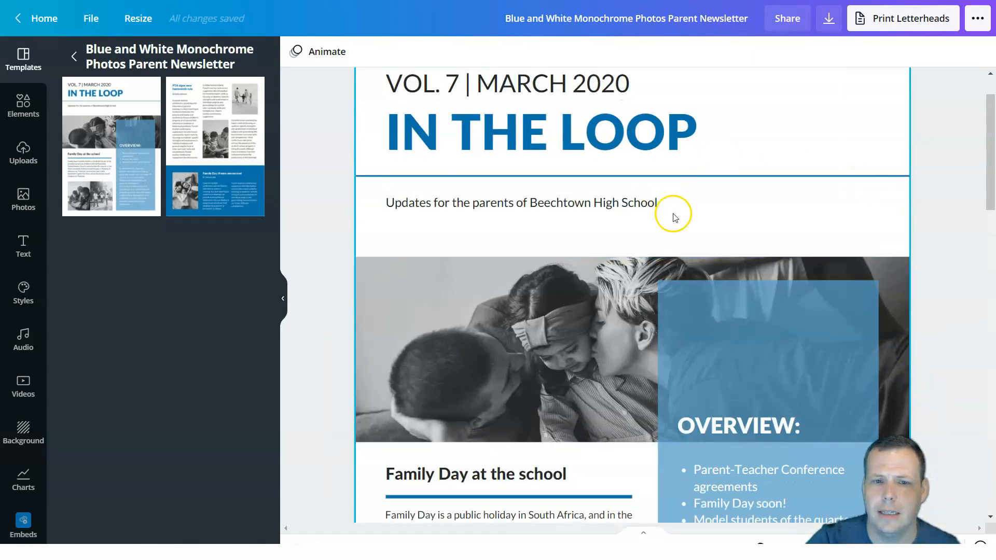
{"action": "scroll", "coordinate": [669, 208], "scroll_direction": "up", "scroll_amount": 1}
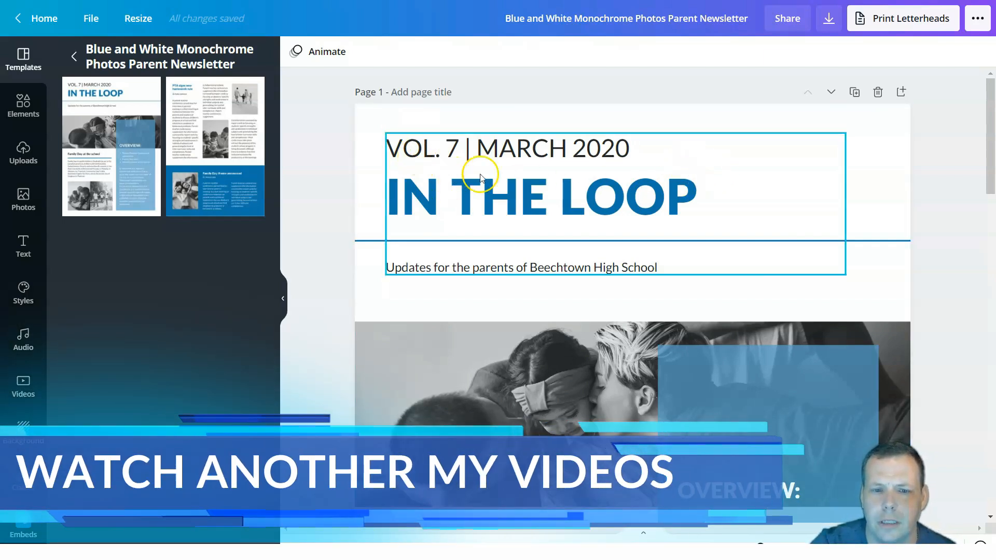
Try selecting the text of the "VOL. 7 | MARCH 2020" line in the header, and clear the selection.
{"action": "left_click", "coordinate": [590, 173]}
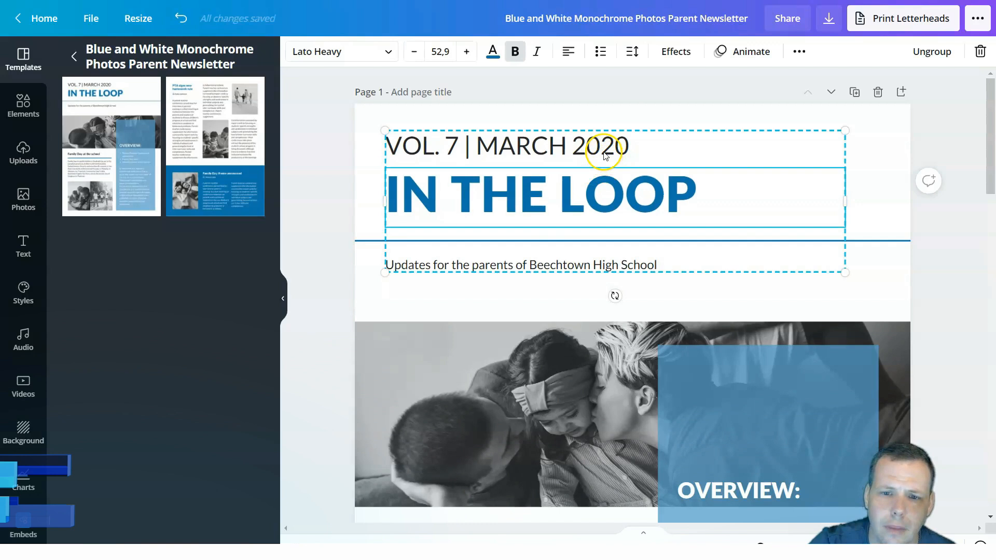
{"action": "left_click", "coordinate": [604, 153]}
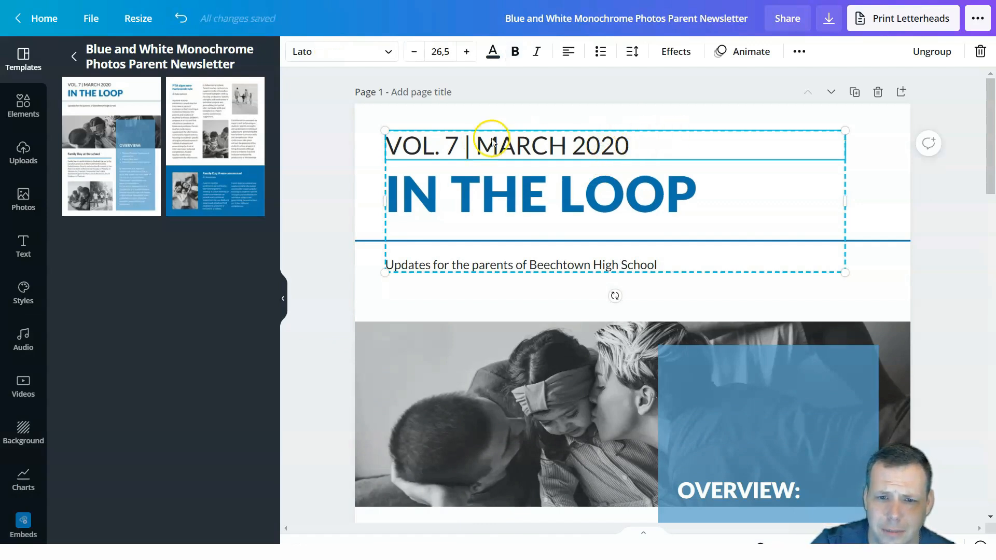
{"action": "left_click", "coordinate": [627, 143]}
{"action": "left_click", "coordinate": [643, 147]}
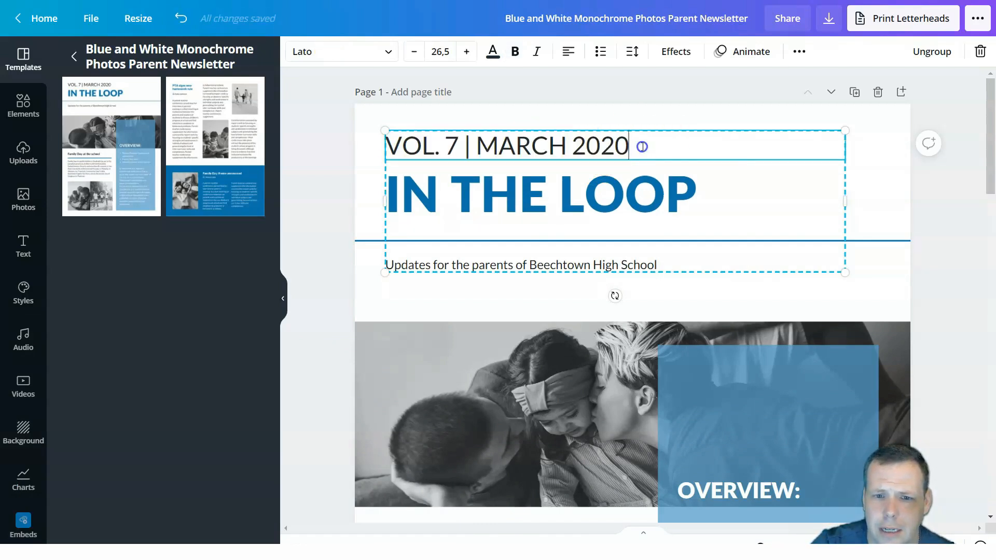
{"action": "double_click", "coordinate": [638, 145]}
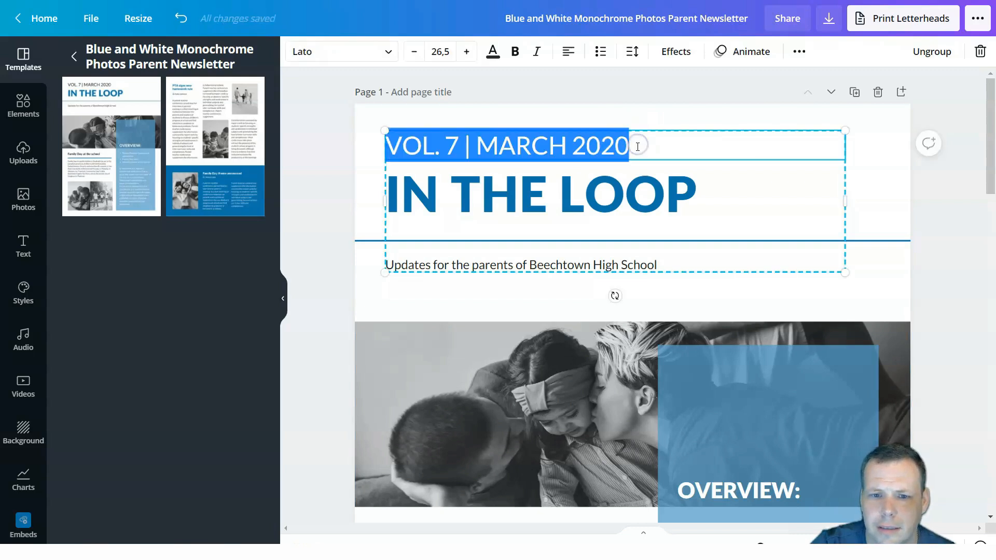
{"action": "left_click", "coordinate": [627, 152]}
{"action": "left_click", "coordinate": [640, 148]}
{"action": "left_click", "coordinate": [640, 154]}
{"action": "left_click", "coordinate": [640, 155]}
{"action": "left_click", "coordinate": [632, 179]}
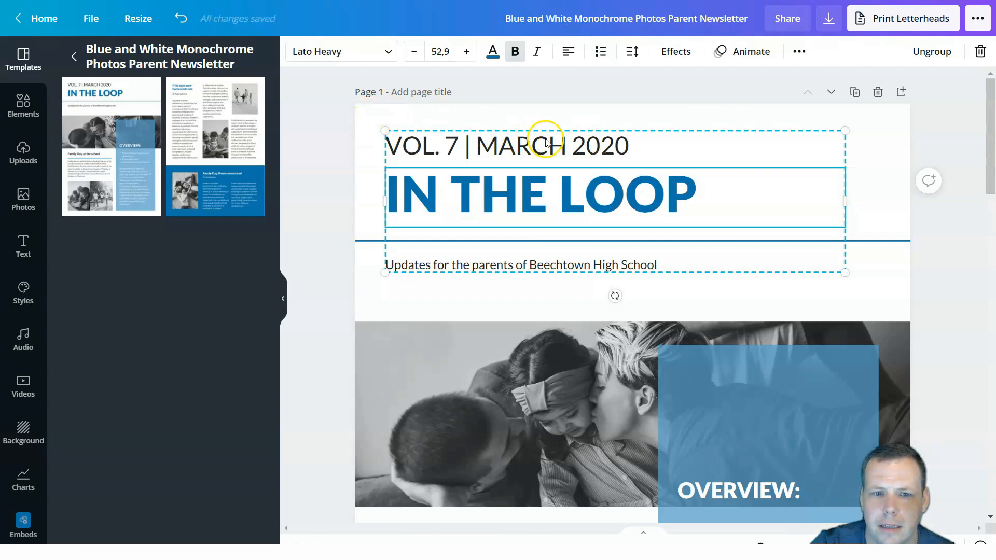
{"action": "left_click", "coordinate": [885, 124]}
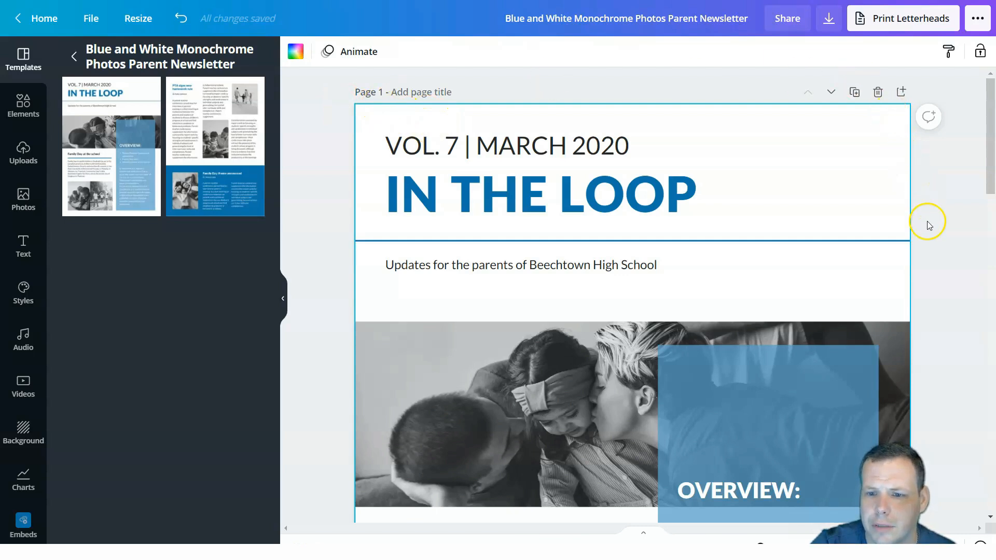
Select the header's title, the subtitle about Beechtown High School and the issue date line in turn to check their text formatting.
{"action": "scroll", "coordinate": [343, 290], "scroll_direction": "down", "scroll_amount": 5}
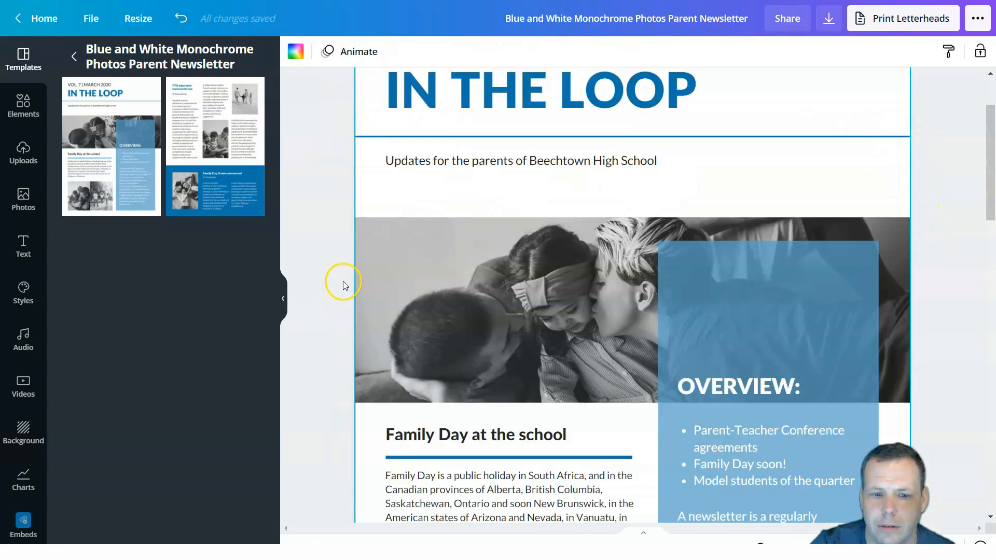
{"action": "scroll", "coordinate": [363, 270], "scroll_direction": "up", "scroll_amount": 5}
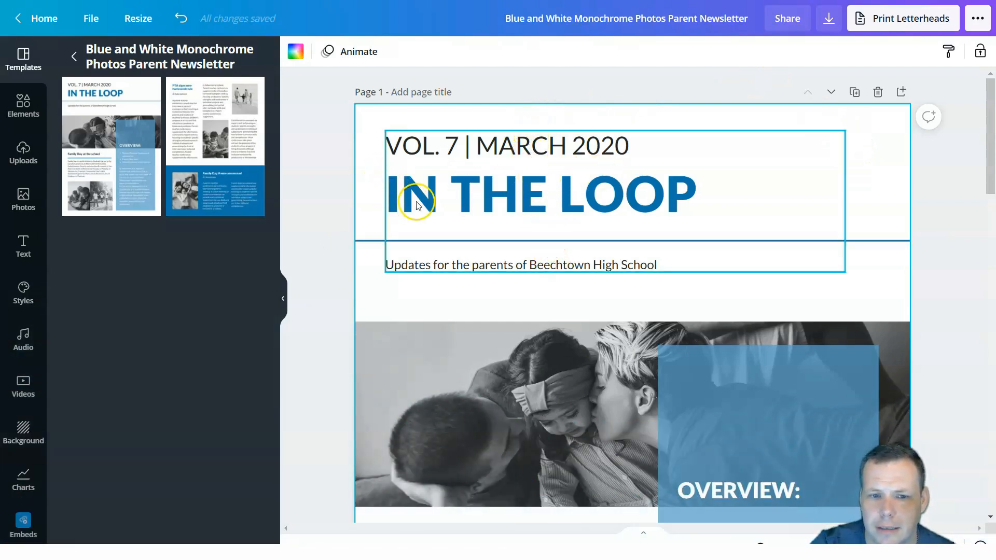
{"action": "left_click", "coordinate": [595, 193]}
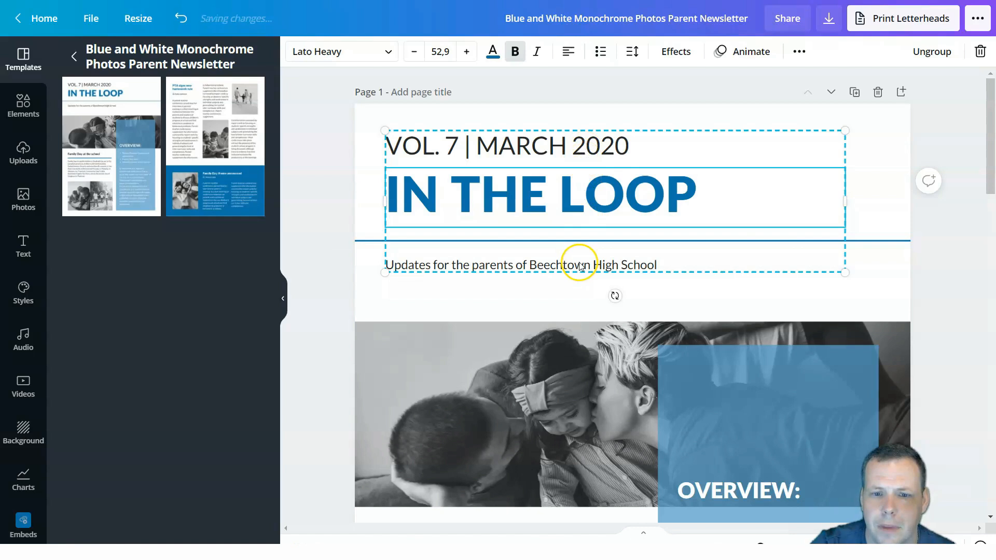
{"action": "left_click", "coordinate": [580, 261]}
{"action": "left_click", "coordinate": [575, 196]}
{"action": "left_click", "coordinate": [562, 138]}
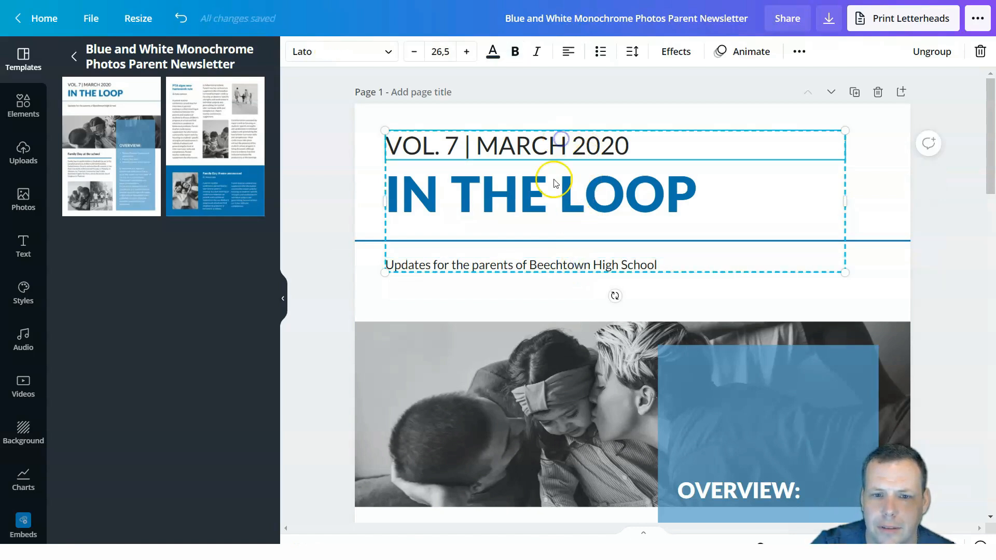
Look over the Overview box and the Family Day article on the first page.
{"action": "scroll", "coordinate": [531, 263], "scroll_direction": "down", "scroll_amount": 6}
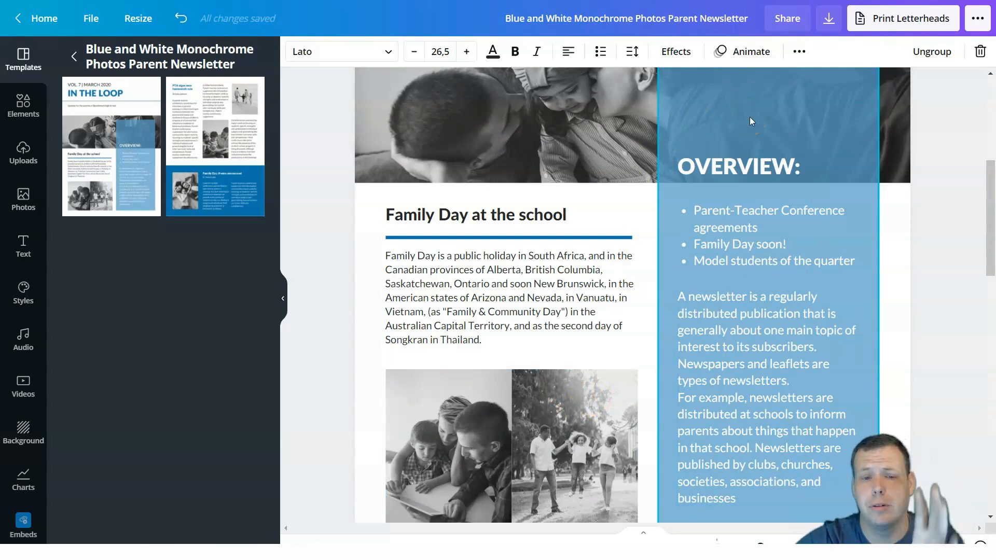
{"action": "scroll", "coordinate": [631, 170], "scroll_direction": "up", "scroll_amount": 4}
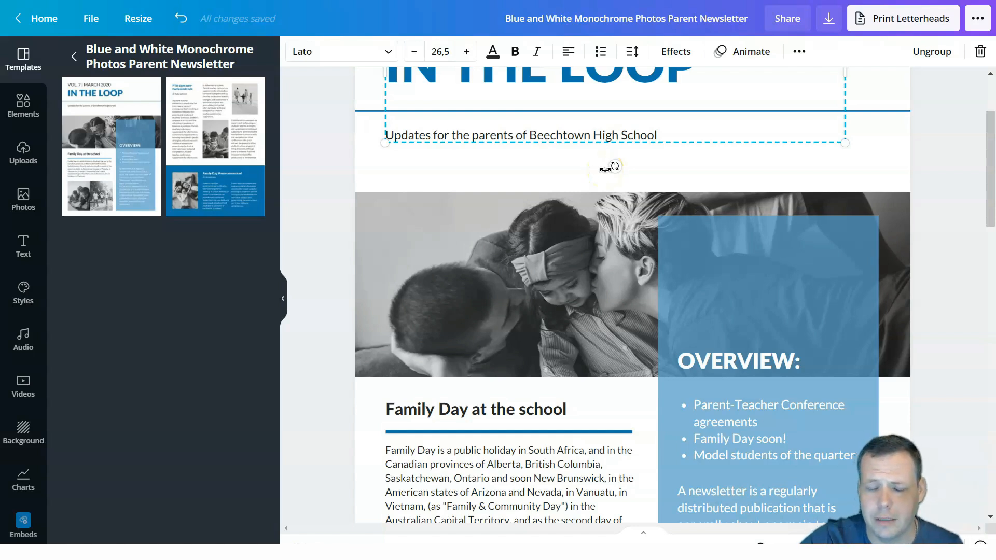
{"action": "scroll", "coordinate": [605, 169], "scroll_direction": "up", "scroll_amount": 3}
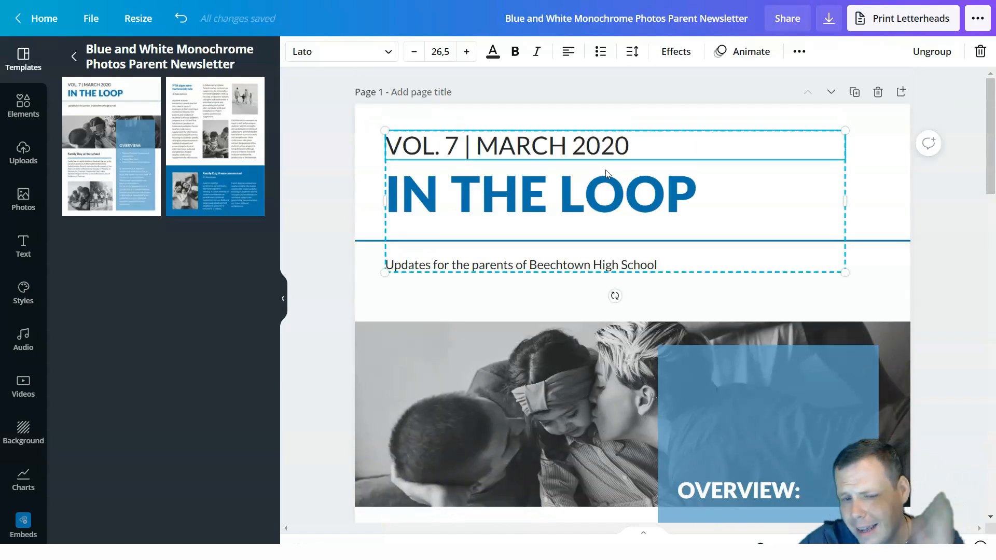
{"action": "double_click", "coordinate": [614, 146]}
{"action": "double_click", "coordinate": [615, 146]}
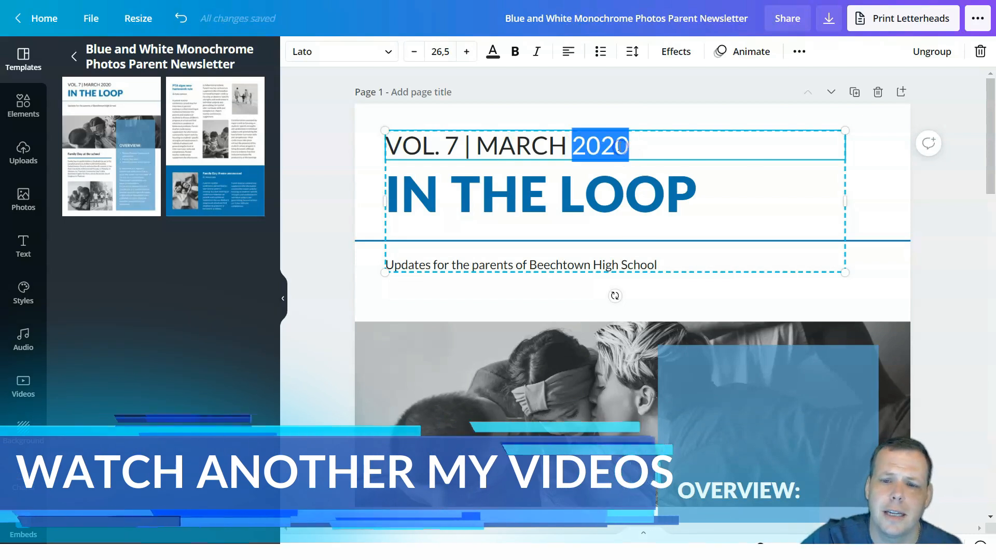
{"action": "left_click", "coordinate": [652, 147]}
{"action": "double_click", "coordinate": [652, 147]}
{"action": "left_click", "coordinate": [880, 181]}
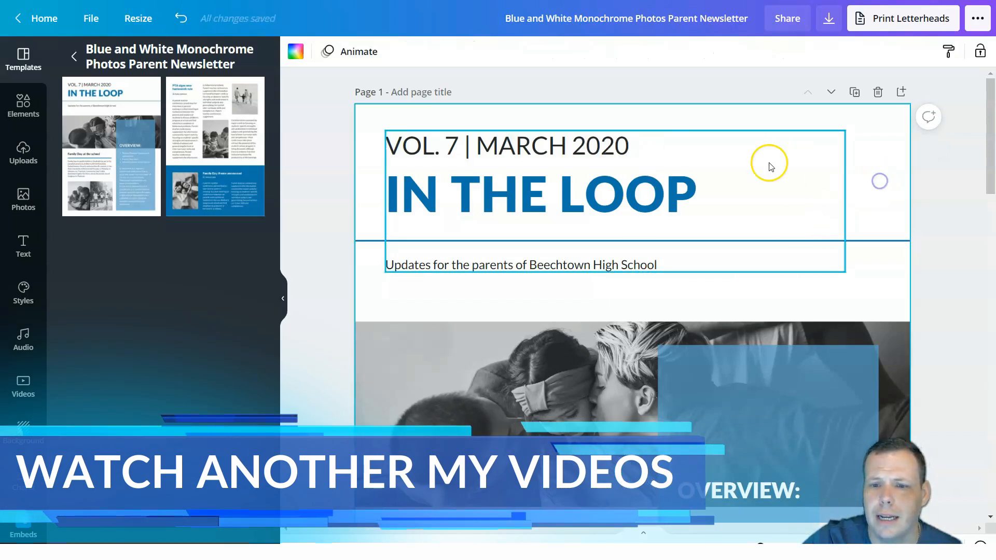
{"action": "left_click", "coordinate": [606, 147]}
{"action": "double_click", "coordinate": [641, 147]}
{"action": "left_click", "coordinate": [641, 148]}
{"action": "left_click", "coordinate": [655, 111]}
{"action": "left_click", "coordinate": [651, 148]}
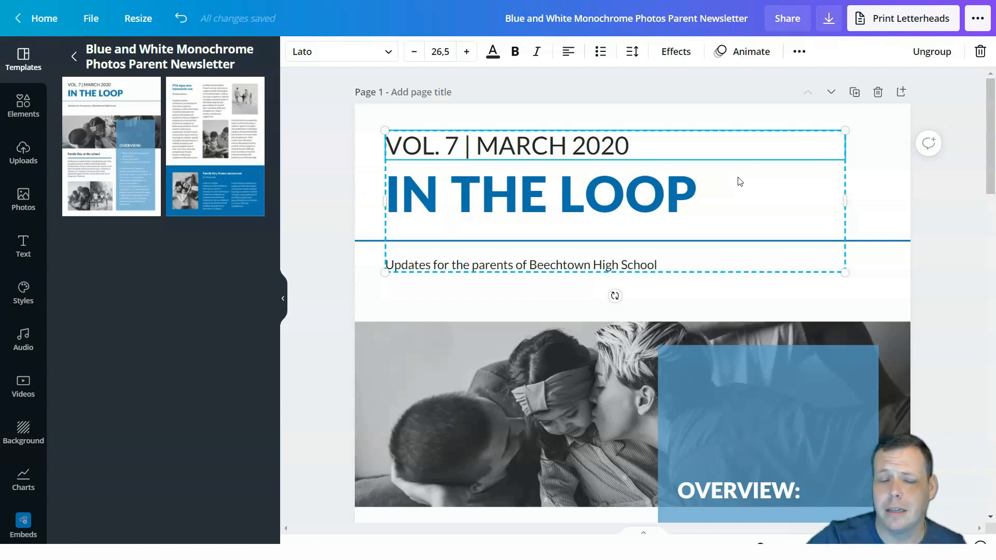
{"action": "double_click", "coordinate": [641, 146]}
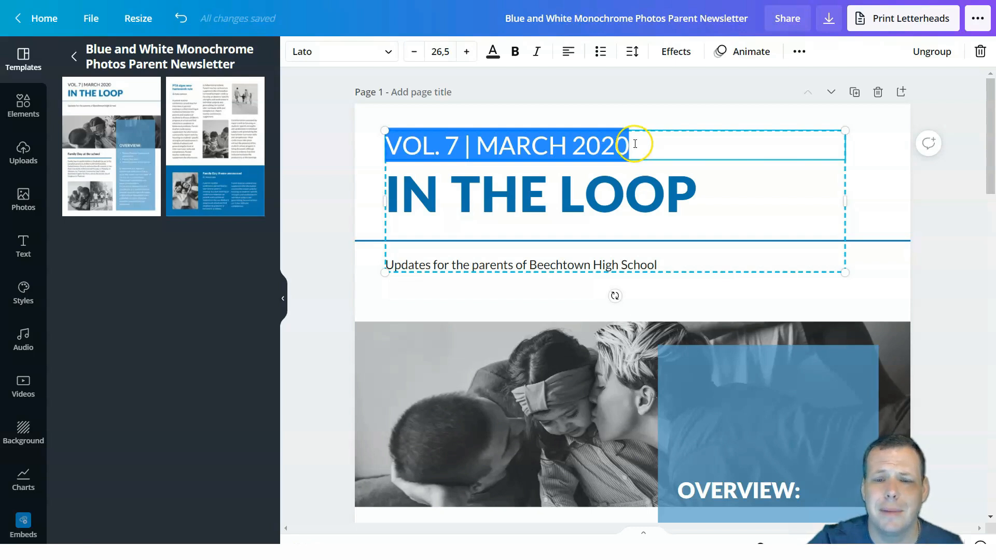
{"action": "right_click", "coordinate": [605, 145]}
{"action": "left_click", "coordinate": [597, 128]}
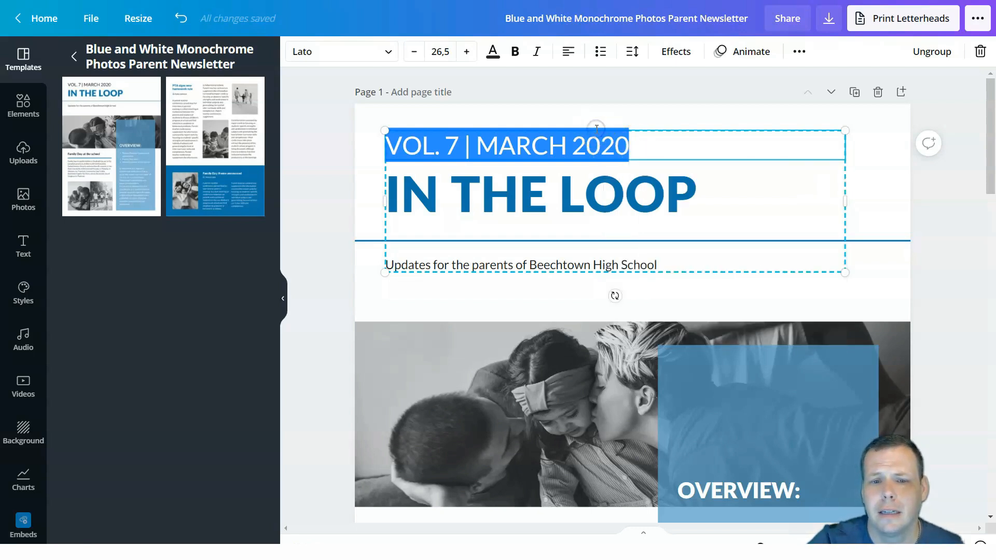
Replace MARCH 2020 with SEPTEMBER 2021 in the header's issue date line.
{"action": "double_click", "coordinate": [543, 152]}
{"action": "left_click", "coordinate": [595, 155]}
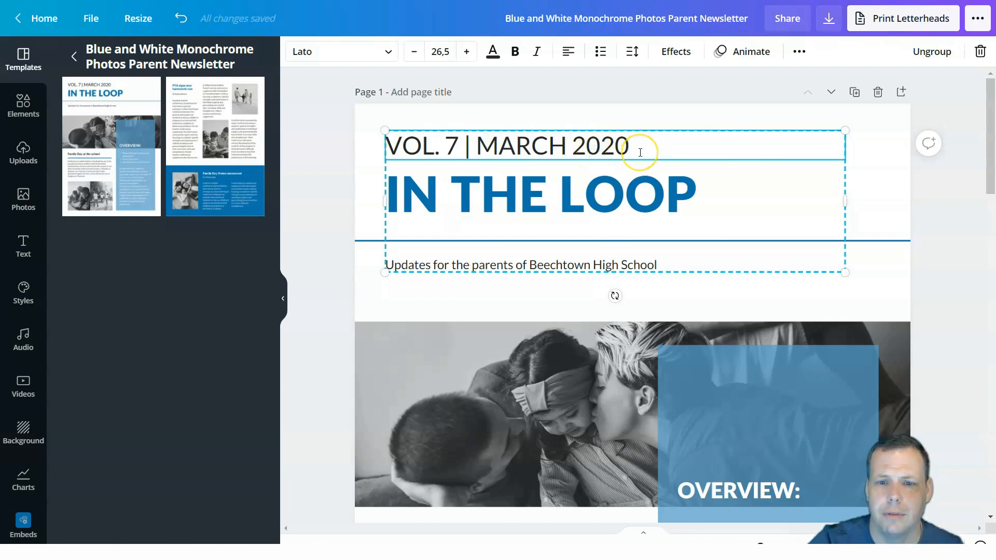
{"action": "key", "text": "BackSpace"}
{"action": "key", "text": "BackSpace"}
{"action": "key", "text": "BackSpace"}
{"action": "key", "text": "BackSpace"}
{"action": "key", "text": "BackSpace"}
{"action": "key", "text": "BackSpace"}
{"action": "key", "text": "BackSpace"}
{"action": "key", "text": "BackSpace"}
{"action": "key", "text": "BackSpace"}
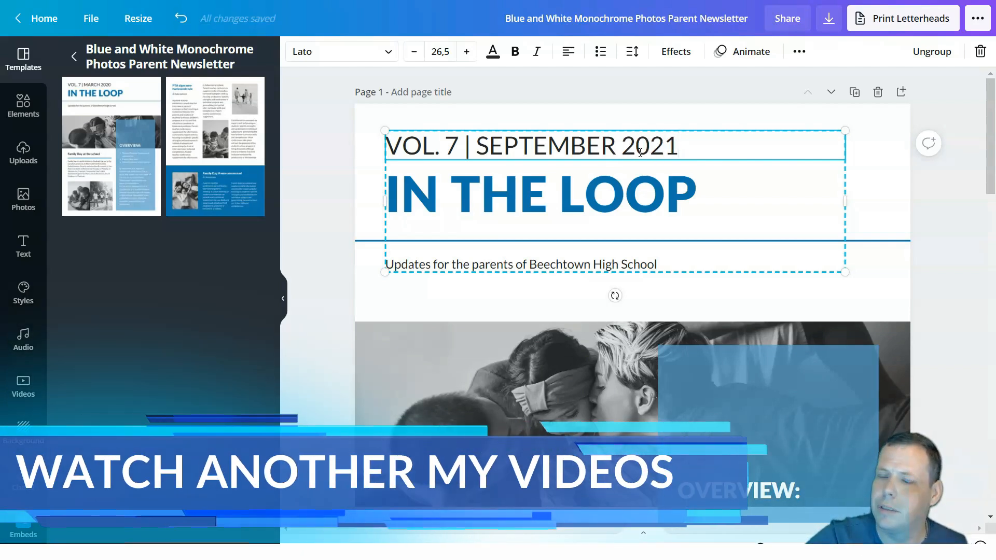
Shift the header text group slightly up and to the left, and insert WE at the start of the IN THE LOOP title.
{"action": "left_click", "coordinate": [616, 173]}
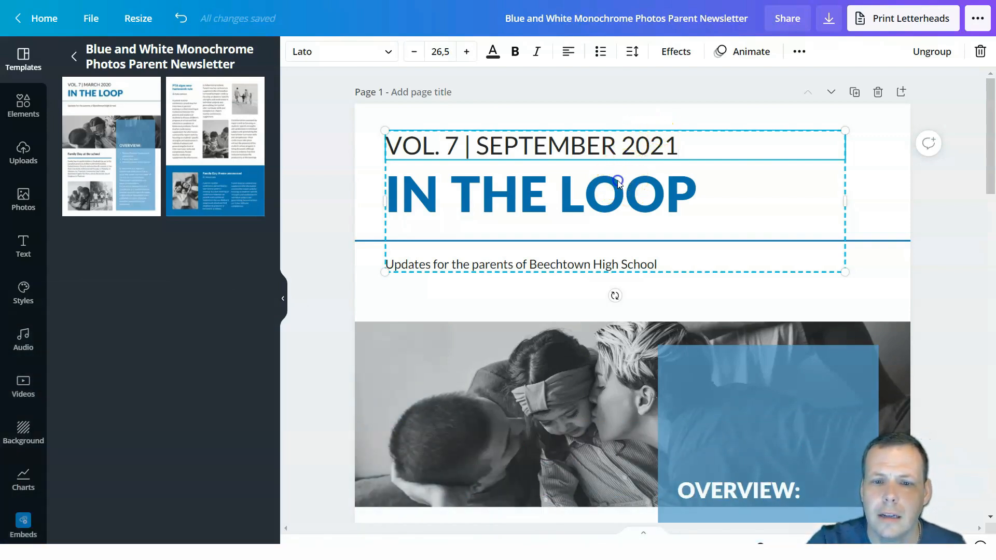
{"action": "left_click_drag", "start_coordinate": [617, 180], "coordinate": [608, 173]}
{"action": "double_click", "coordinate": [666, 196]}
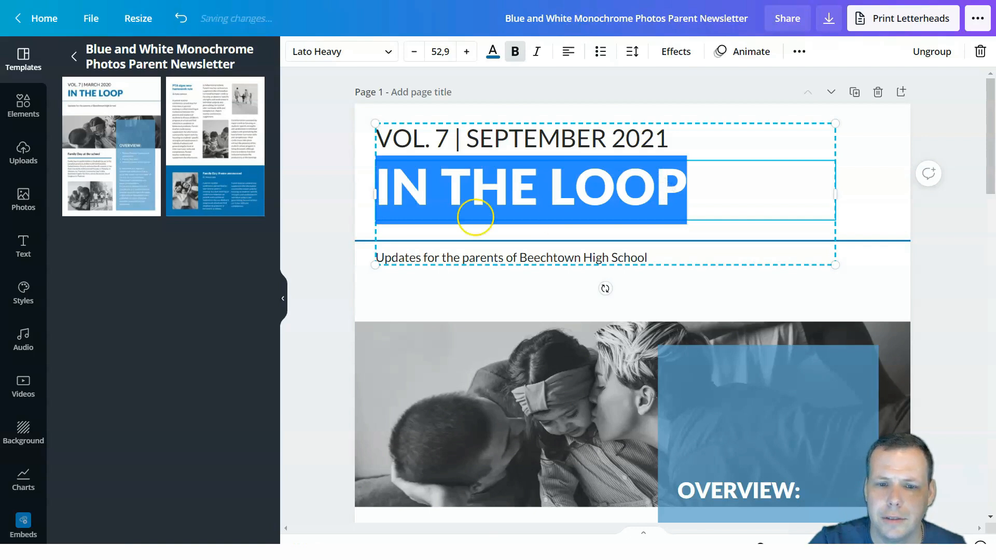
{"action": "left_click", "coordinate": [693, 187]}
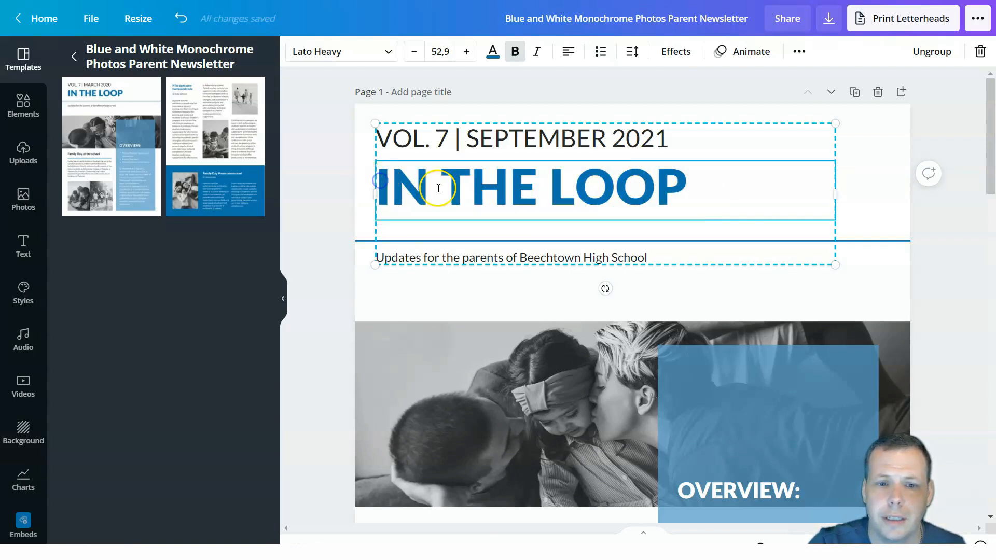
{"action": "key", "text": "Home"}
{"action": "type", "text": "WE"}
Set the header title's font to Bukhari Script and insert ARE after WE so it reads WE ARE IN THE LOOP.
{"action": "left_click_drag", "start_coordinate": [793, 199], "coordinate": [390, 204]}
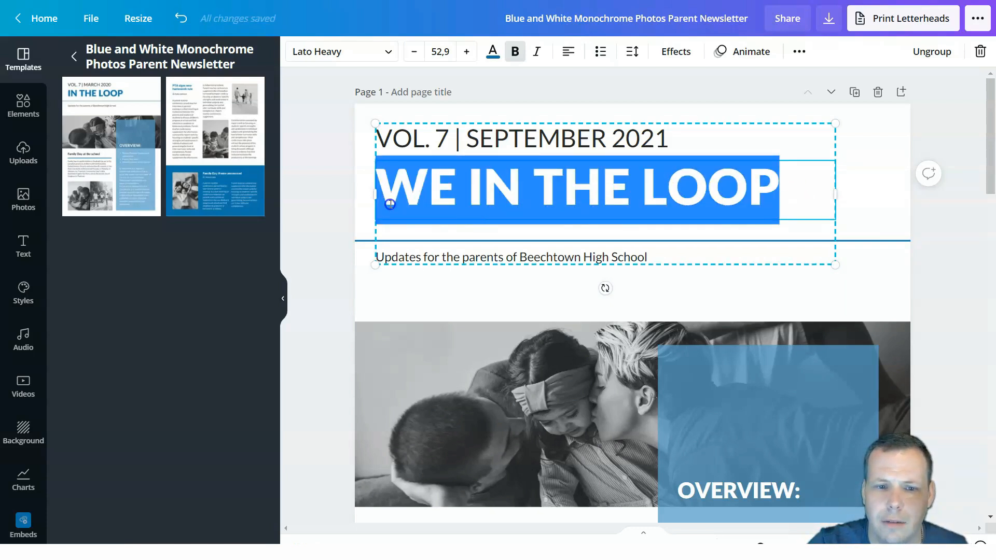
{"action": "left_click", "coordinate": [388, 52]}
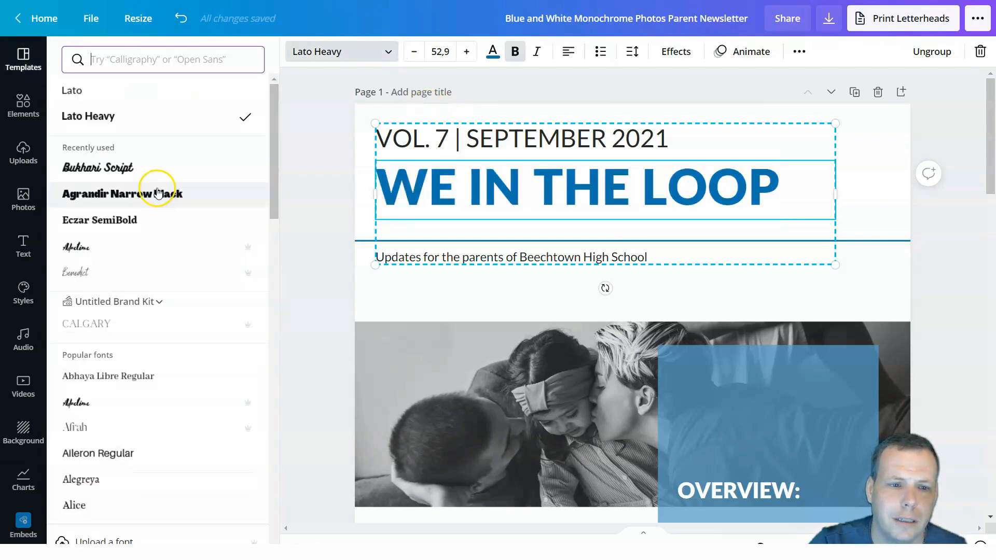
{"action": "left_click", "coordinate": [115, 172]}
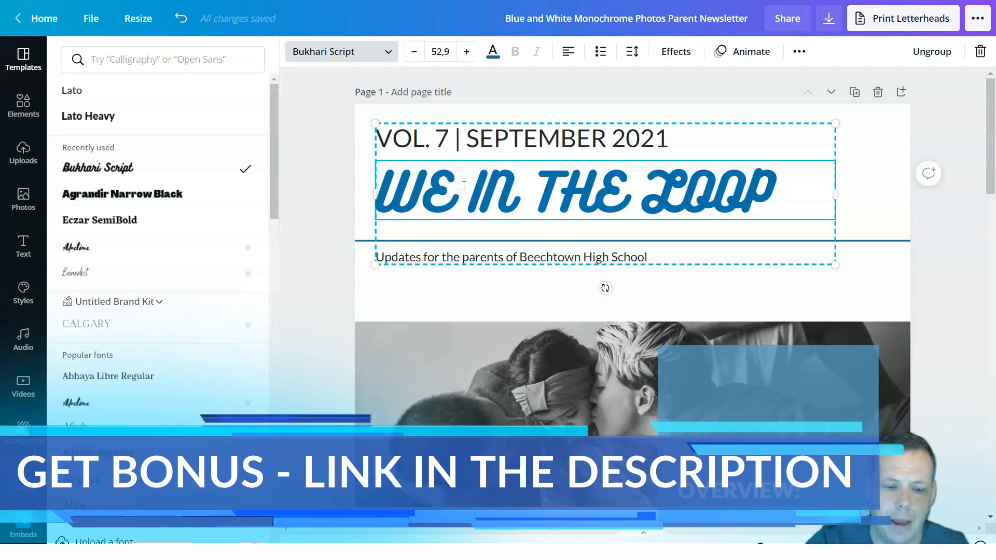
{"action": "type", "text": "ARE"}
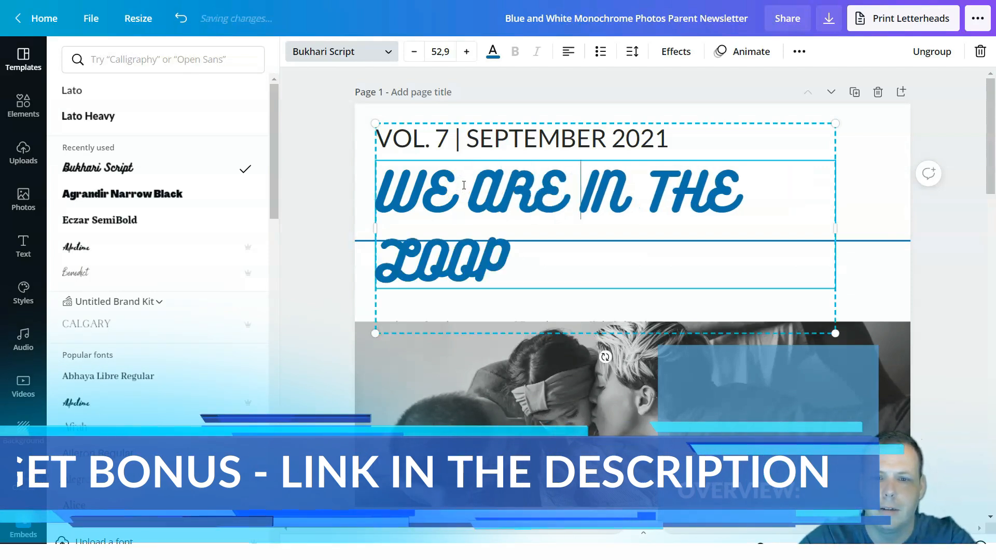
Reduce the whole title's font size to 44,9 so it fits on one line, and center its text.
{"action": "left_click", "coordinate": [754, 170]}
{"action": "left_click_drag", "start_coordinate": [582, 252], "coordinate": [382, 193]}
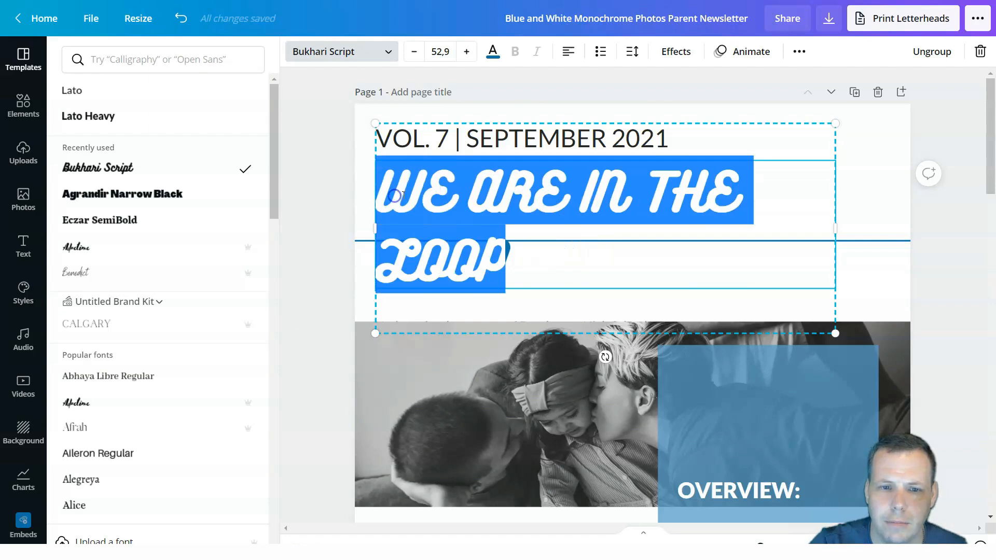
{"action": "left_click", "coordinate": [414, 52]}
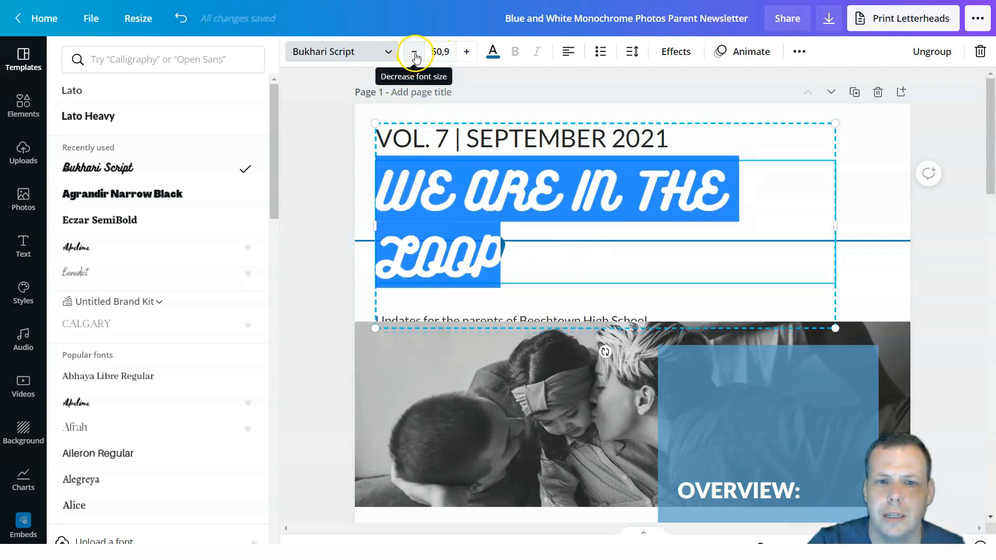
{"action": "left_click", "coordinate": [418, 54]}
{"action": "left_click", "coordinate": [418, 54]}
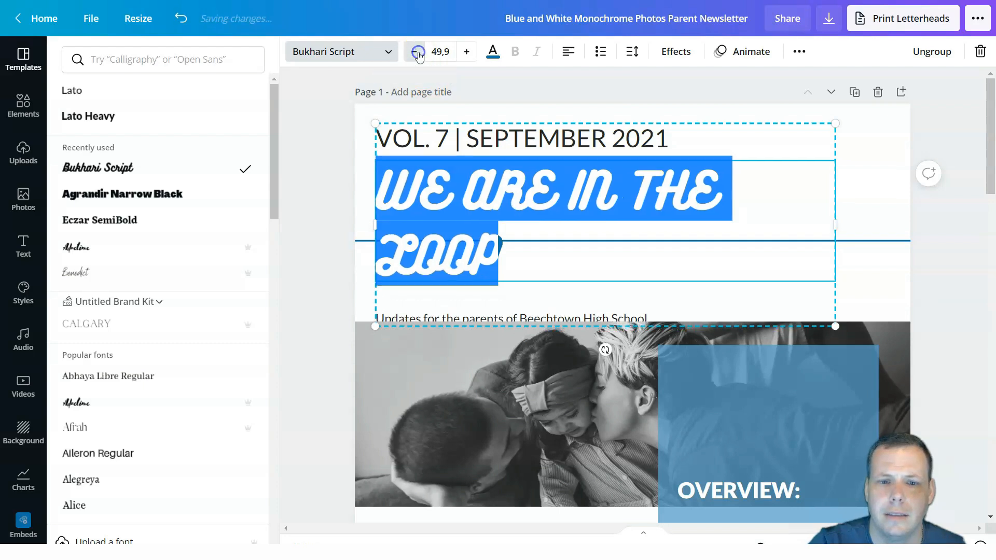
{"action": "left_click", "coordinate": [418, 54]}
{"action": "left_click", "coordinate": [418, 54]}
{"action": "left_click", "coordinate": [417, 53]}
{"action": "left_click", "coordinate": [418, 54]}
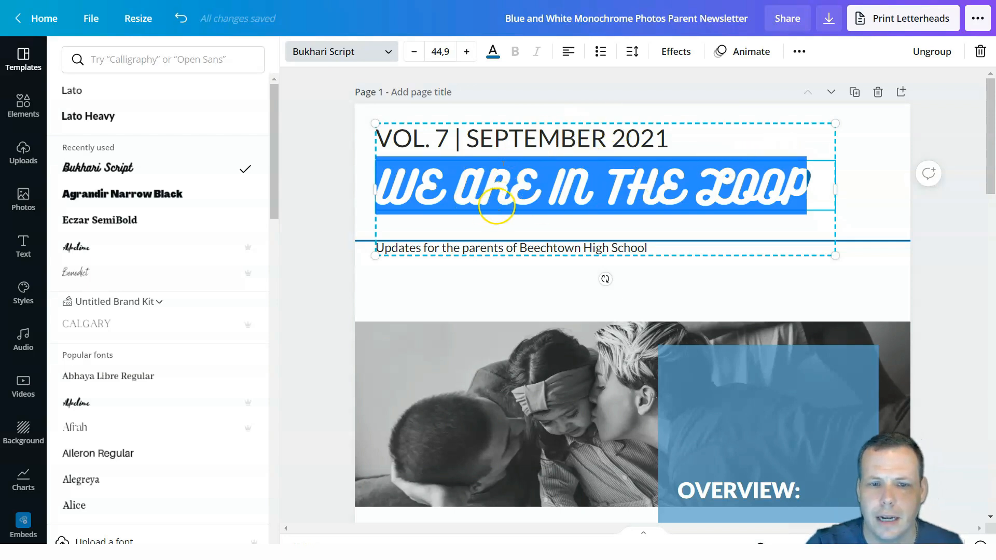
{"action": "left_click", "coordinate": [458, 172]}
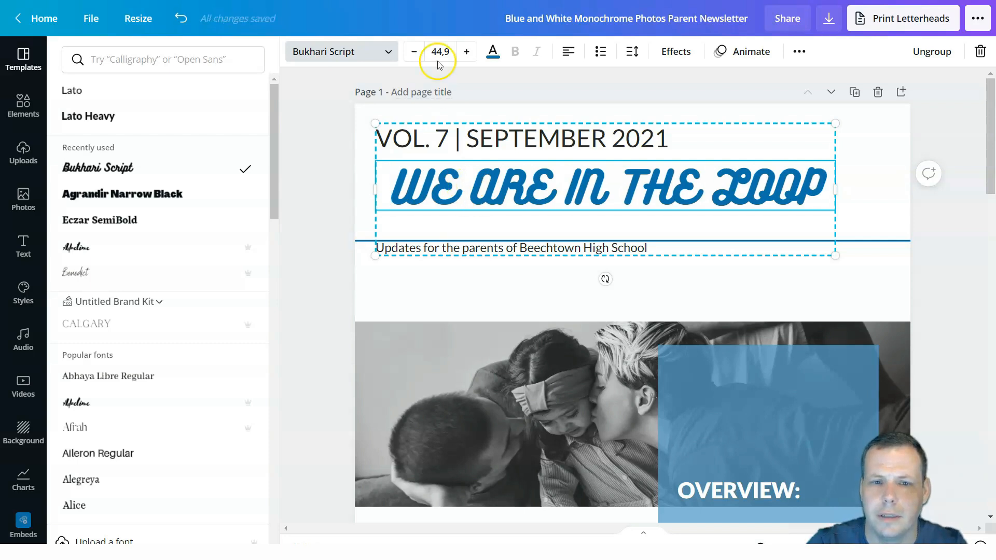
Give the WE ARE IN THE LOOP title a custom magenta text color, #A8157F.
{"action": "left_click_drag", "start_coordinate": [835, 187], "coordinate": [387, 191]}
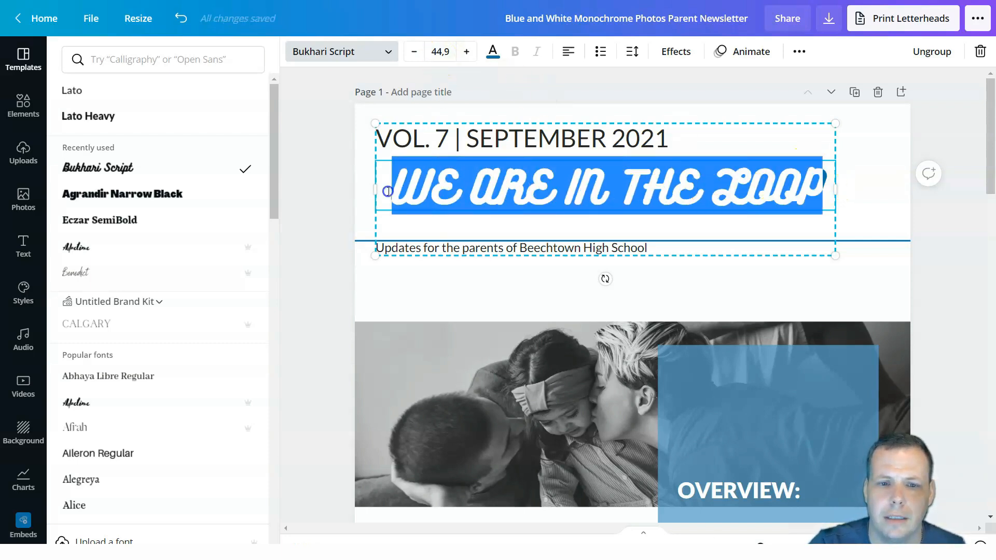
{"action": "left_click", "coordinate": [493, 51]}
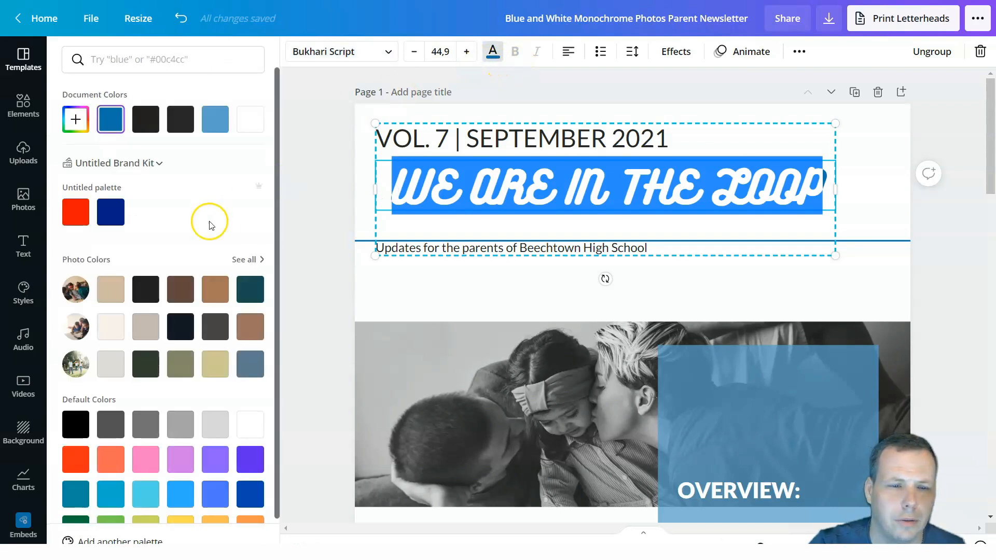
{"action": "scroll", "coordinate": [176, 275], "scroll_direction": "down", "scroll_amount": 1}
{"action": "scroll", "coordinate": [169, 276], "scroll_direction": "up", "scroll_amount": 1}
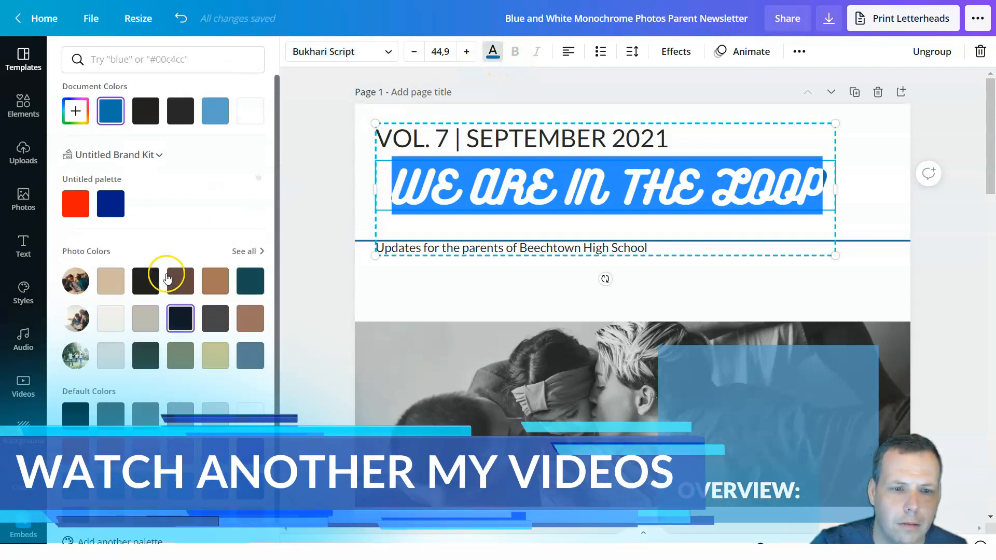
{"action": "scroll", "coordinate": [153, 254], "scroll_direction": "down", "scroll_amount": 1}
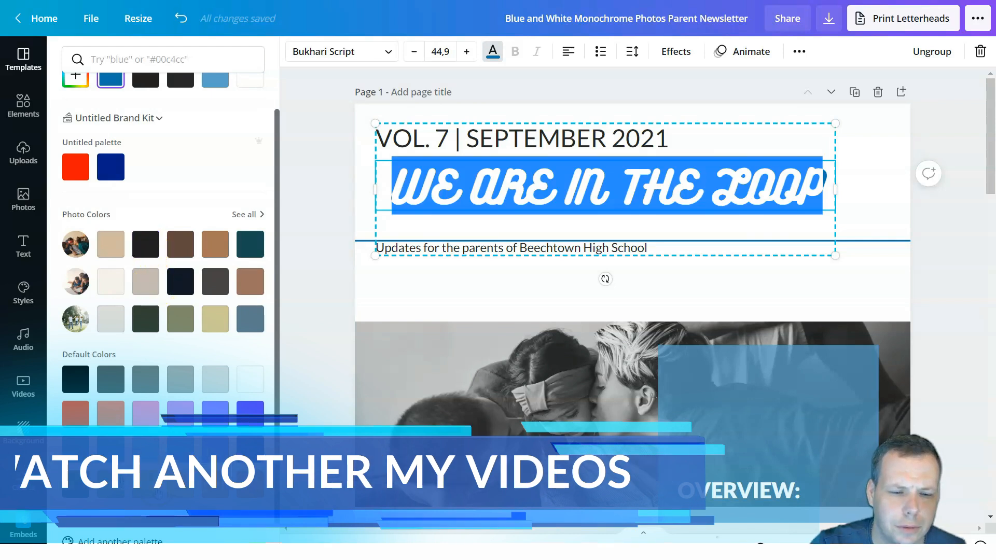
{"action": "left_click", "coordinate": [110, 541]}
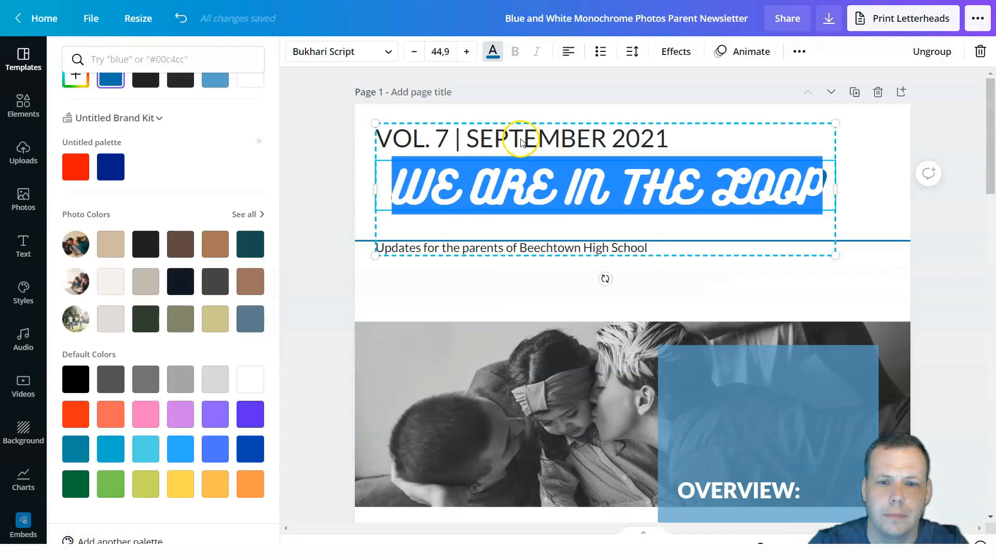
{"action": "scroll", "coordinate": [122, 363], "scroll_direction": "up", "scroll_amount": 2}
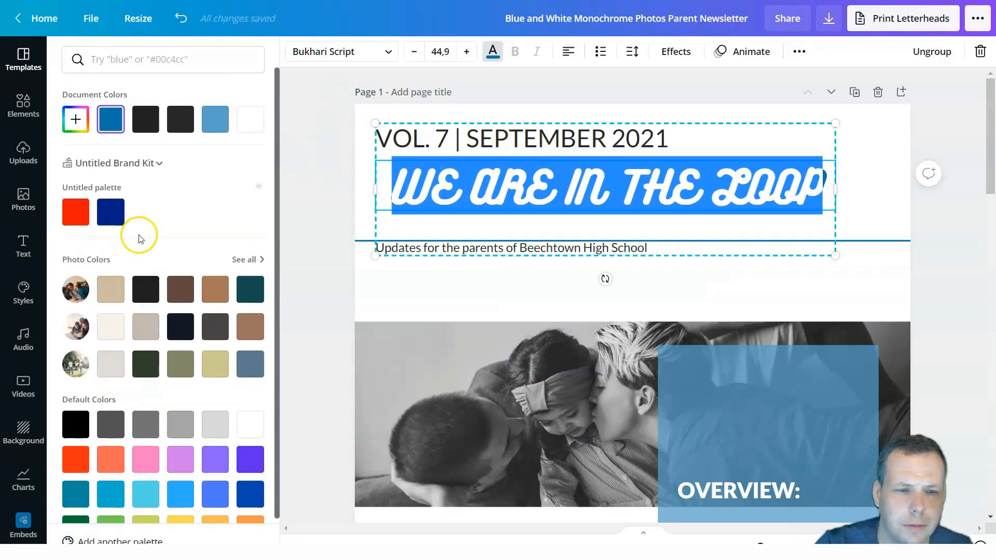
{"action": "left_click", "coordinate": [75, 118]}
{"action": "left_click_drag", "start_coordinate": [198, 230], "coordinate": [219, 231]}
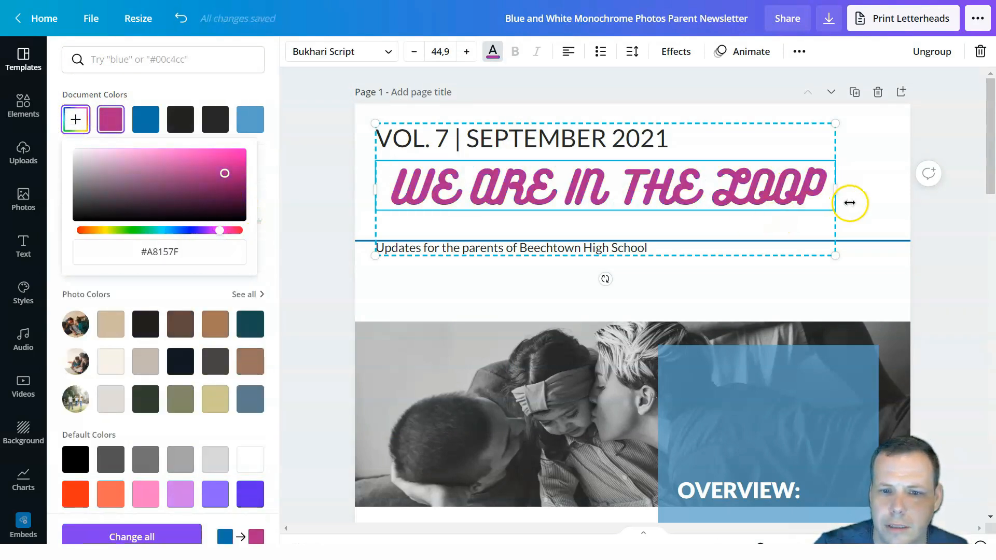
{"action": "left_click", "coordinate": [860, 185]}
Enlarge the subtitle "Updates for the parents of Beechtown High School" to font size 16,2.
{"action": "scroll", "coordinate": [856, 226], "scroll_direction": "down", "scroll_amount": 5}
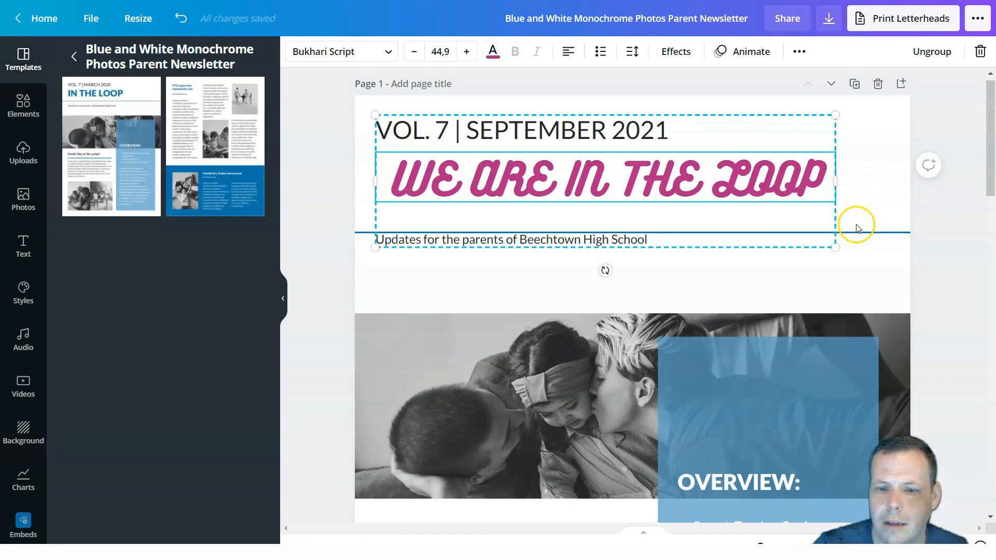
{"action": "scroll", "coordinate": [836, 253], "scroll_direction": "up", "scroll_amount": 5}
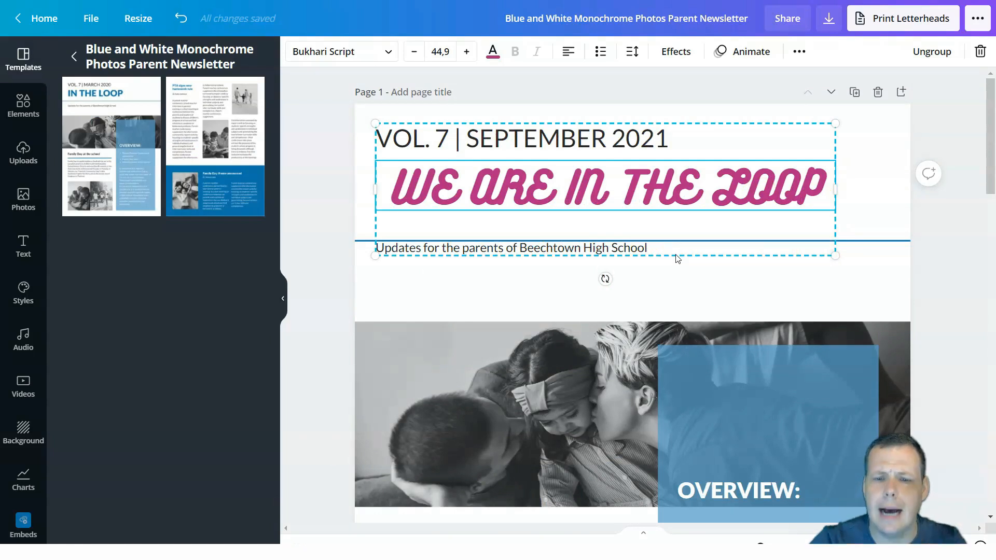
{"action": "left_click", "coordinate": [651, 244]}
{"action": "left_click", "coordinate": [647, 250]}
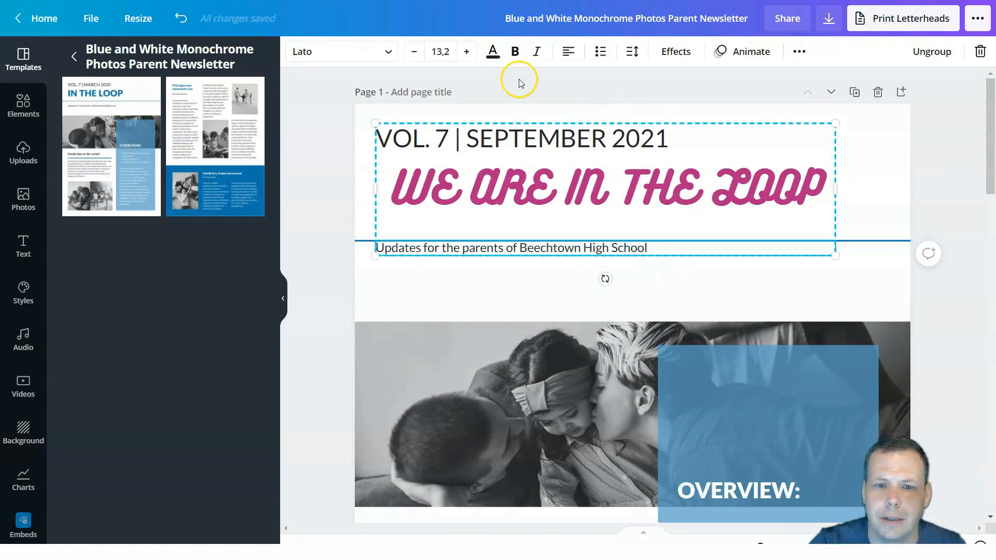
{"action": "left_click", "coordinate": [471, 51]}
{"action": "left_click", "coordinate": [471, 52]}
{"action": "left_click", "coordinate": [471, 52]}
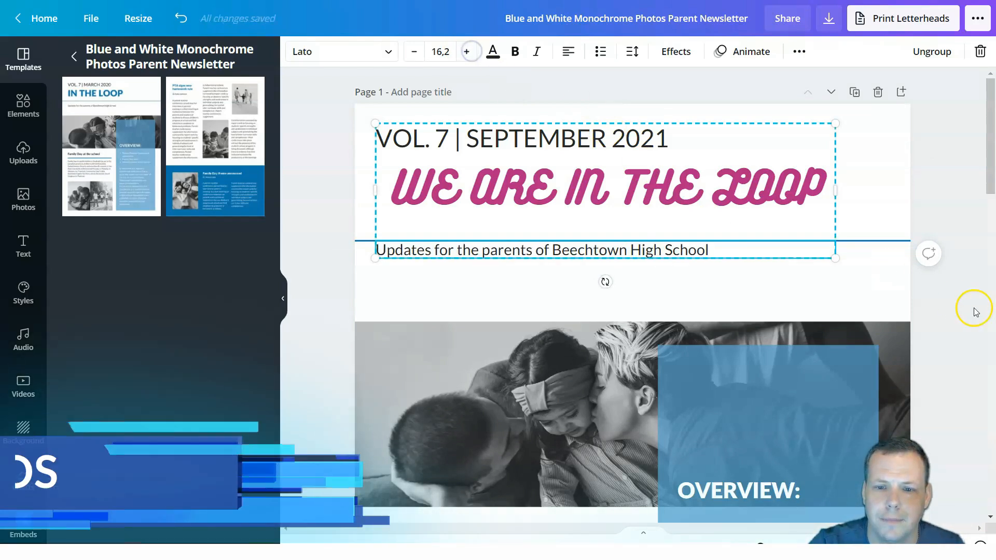
{"action": "left_click", "coordinate": [862, 312]}
Compare the restyled header with the photo, article and Overview sections below it.
{"action": "scroll", "coordinate": [819, 284], "scroll_direction": "down", "scroll_amount": 5}
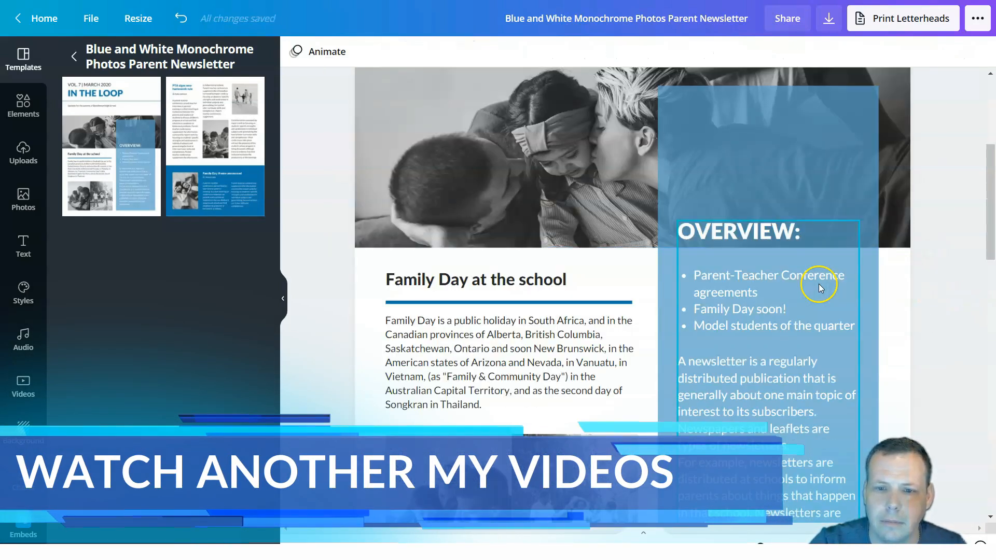
{"action": "scroll", "coordinate": [819, 285], "scroll_direction": "up", "scroll_amount": 4}
{"action": "scroll", "coordinate": [815, 279], "scroll_direction": "down", "scroll_amount": 4}
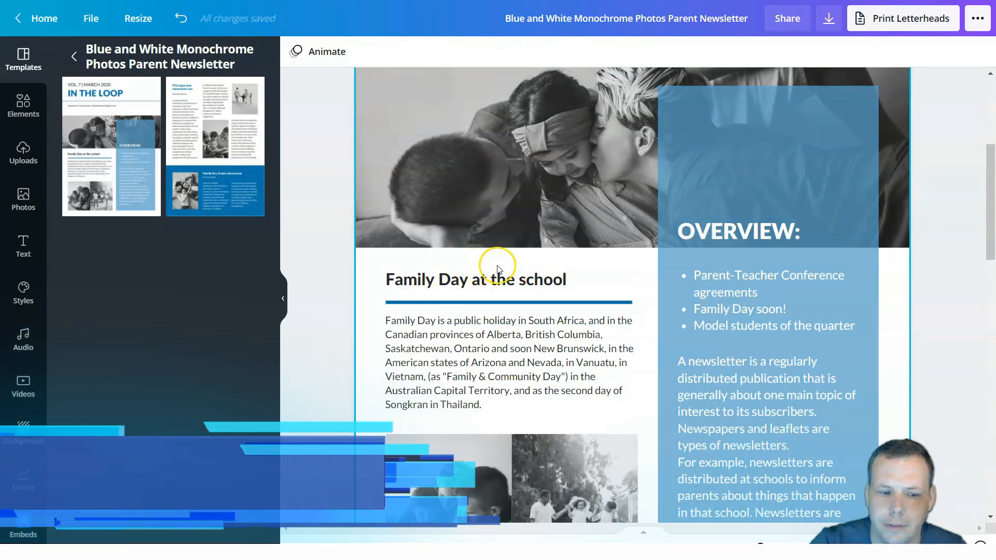
Move the translucent blue Overview panel up over the family photo until it extends past the photo's upper edge.
{"action": "scroll", "coordinate": [606, 269], "scroll_direction": "up", "scroll_amount": 4}
{"action": "scroll", "coordinate": [606, 268], "scroll_direction": "up", "scroll_amount": 2}
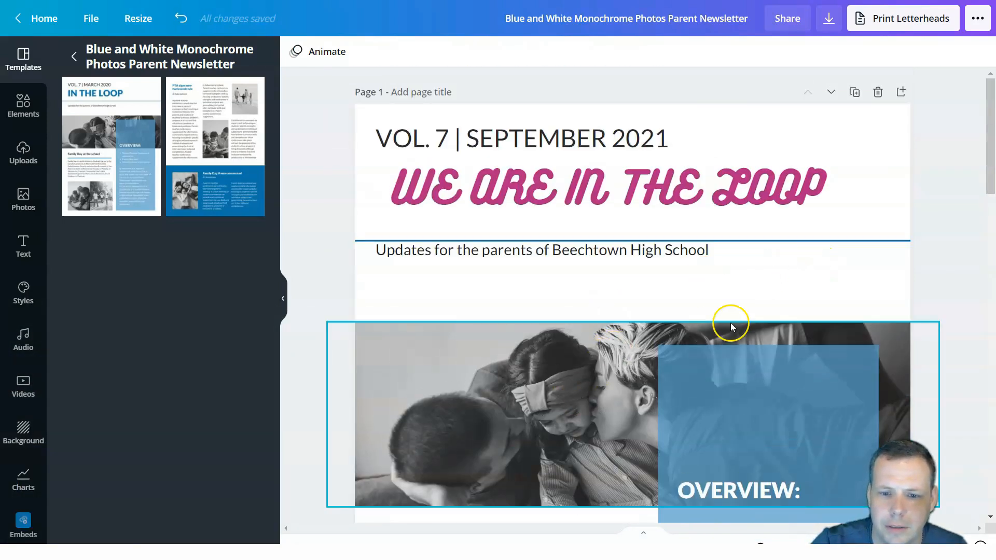
{"action": "scroll", "coordinate": [796, 319], "scroll_direction": "down", "scroll_amount": 2}
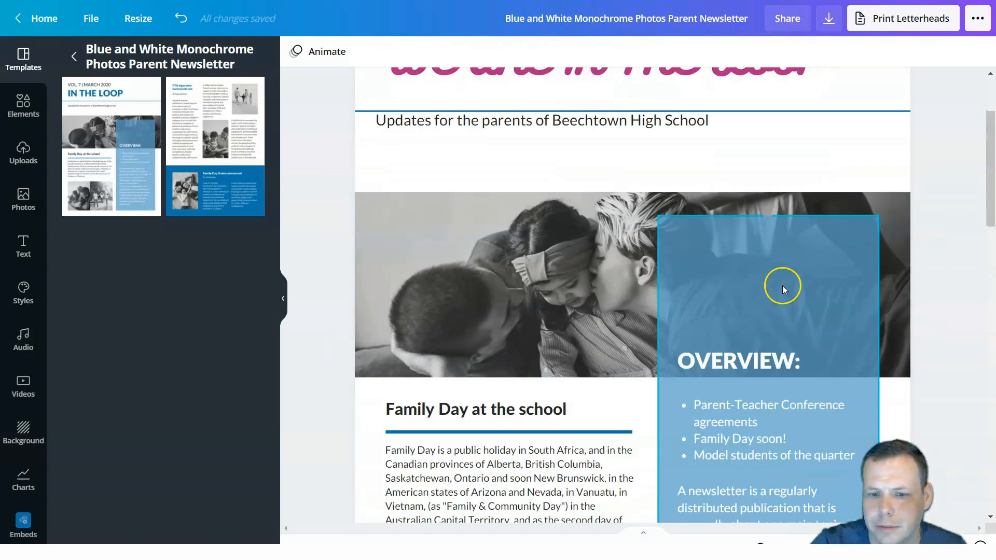
{"action": "left_click", "coordinate": [778, 286]}
{"action": "left_click_drag", "start_coordinate": [778, 286], "coordinate": [779, 262]}
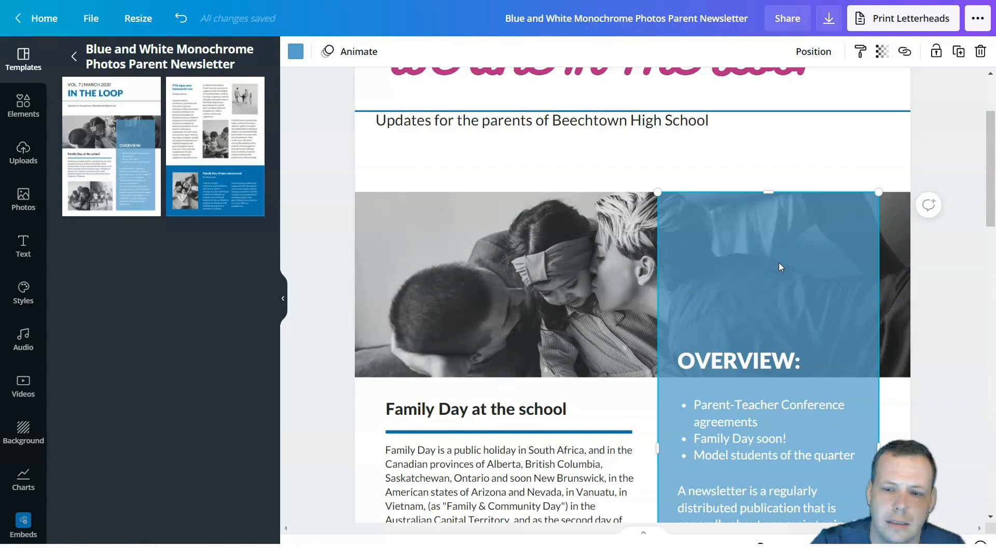
{"action": "scroll", "coordinate": [783, 260], "scroll_direction": "down", "scroll_amount": 3}
{"action": "scroll", "coordinate": [786, 257], "scroll_direction": "up", "scroll_amount": 2}
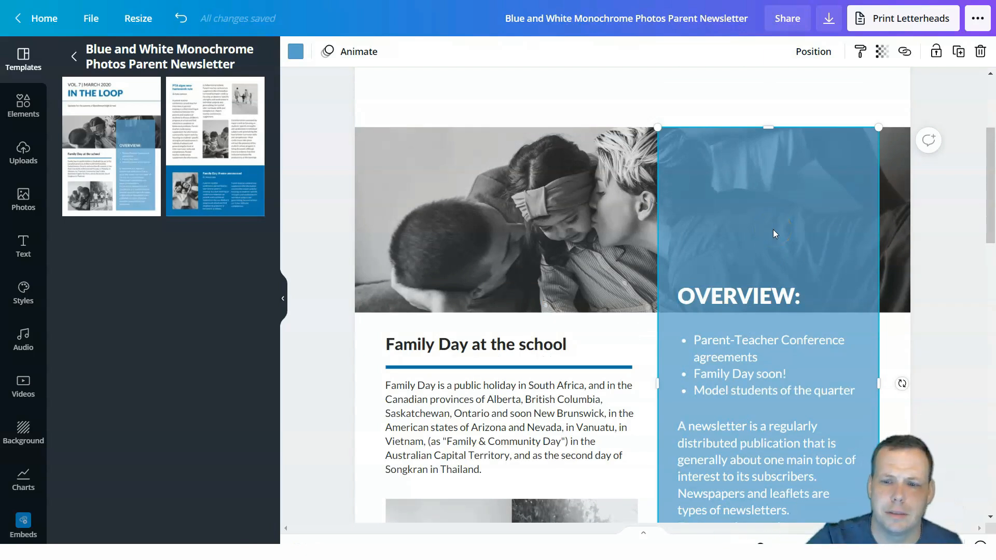
{"action": "left_click_drag", "start_coordinate": [772, 202], "coordinate": [774, 150]}
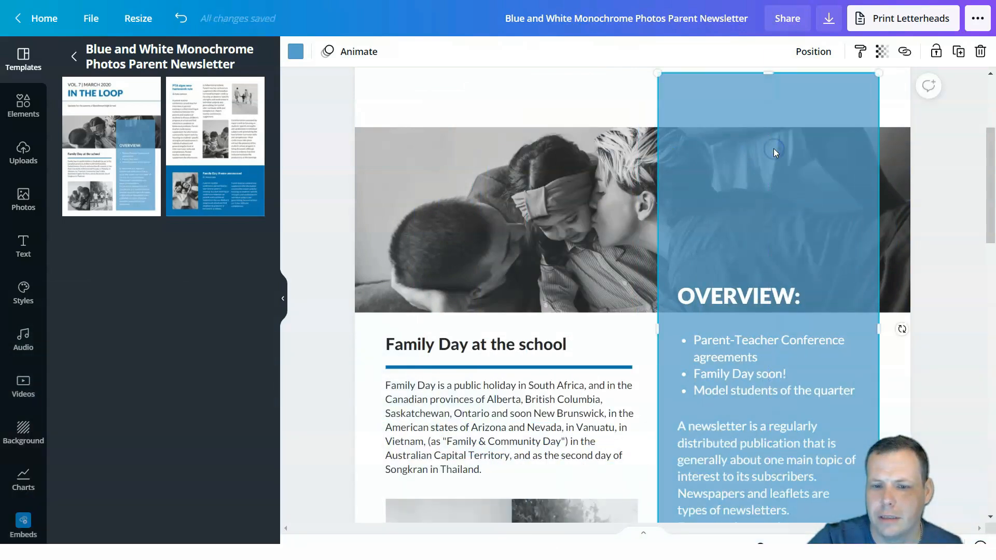
Move the Overview text group to the page's left edge and delete the translucent blue panel behind it.
{"action": "scroll", "coordinate": [773, 149], "scroll_direction": "down", "scroll_amount": 4}
{"action": "scroll", "coordinate": [773, 148], "scroll_direction": "up", "scroll_amount": 3}
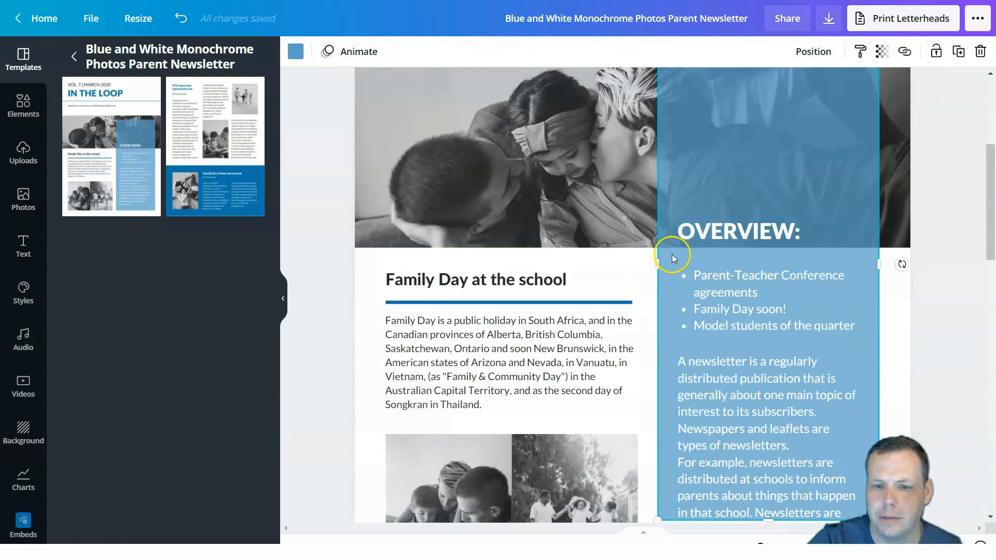
{"action": "left_click", "coordinate": [689, 253]}
{"action": "left_click_drag", "start_coordinate": [717, 240], "coordinate": [338, 167]}
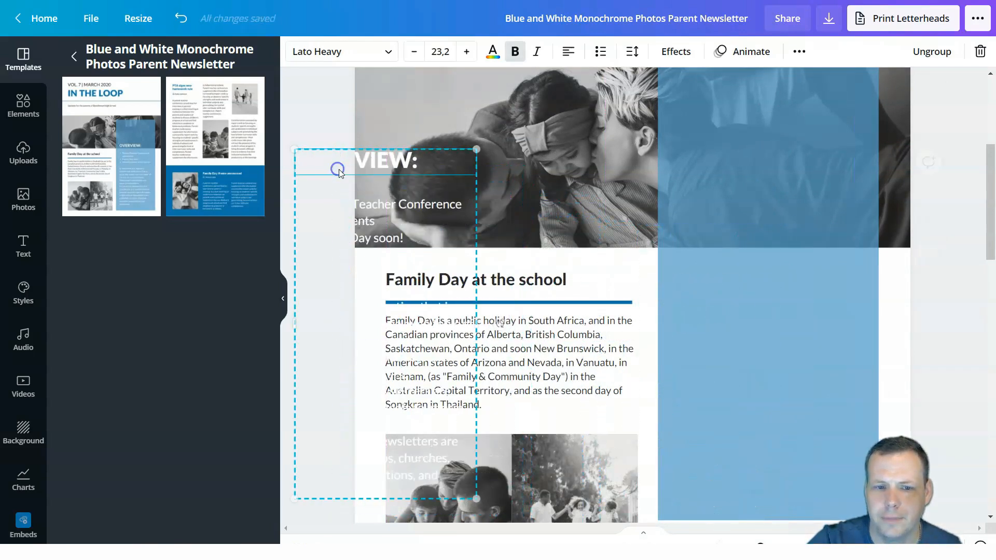
{"action": "right_click", "coordinate": [785, 176]}
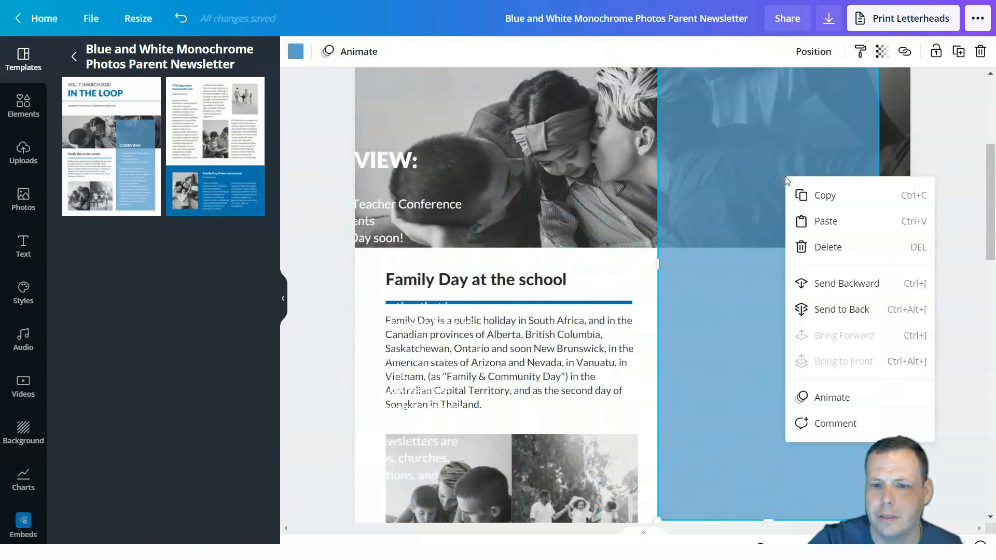
{"action": "left_click", "coordinate": [824, 248]}
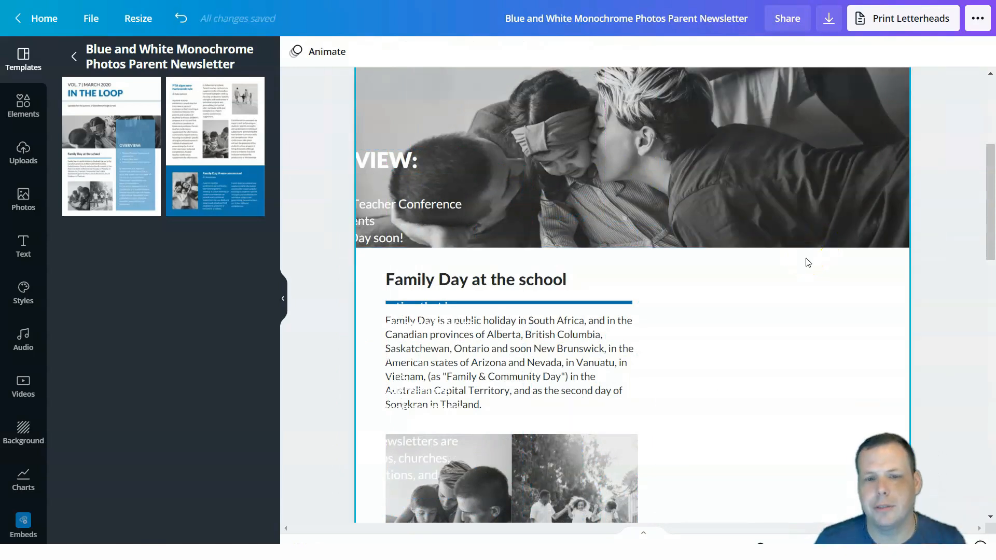
Add a blank page at the end of the newsletter, after the Family Day theme page.
{"action": "scroll", "coordinate": [807, 262], "scroll_direction": "down", "scroll_amount": 15}
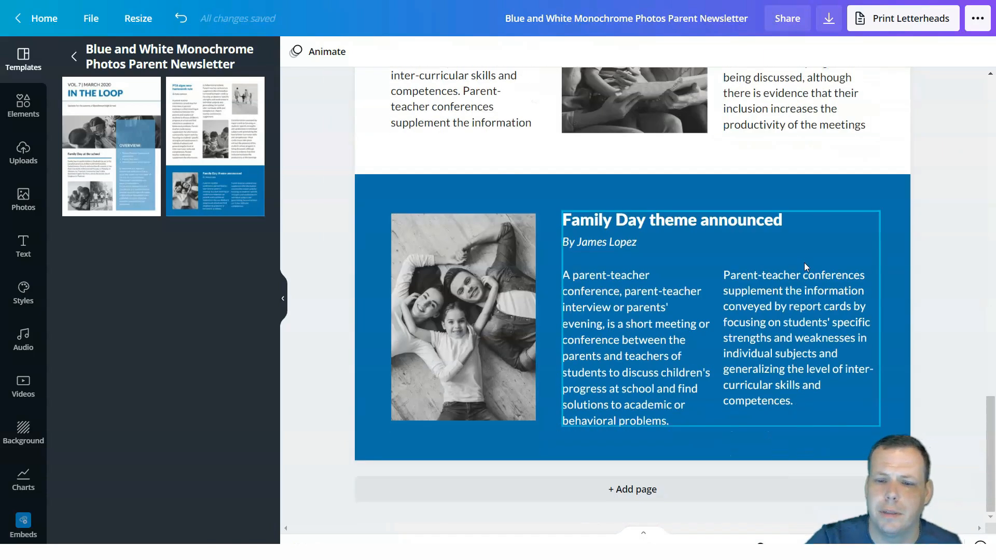
{"action": "left_click", "coordinate": [795, 272]}
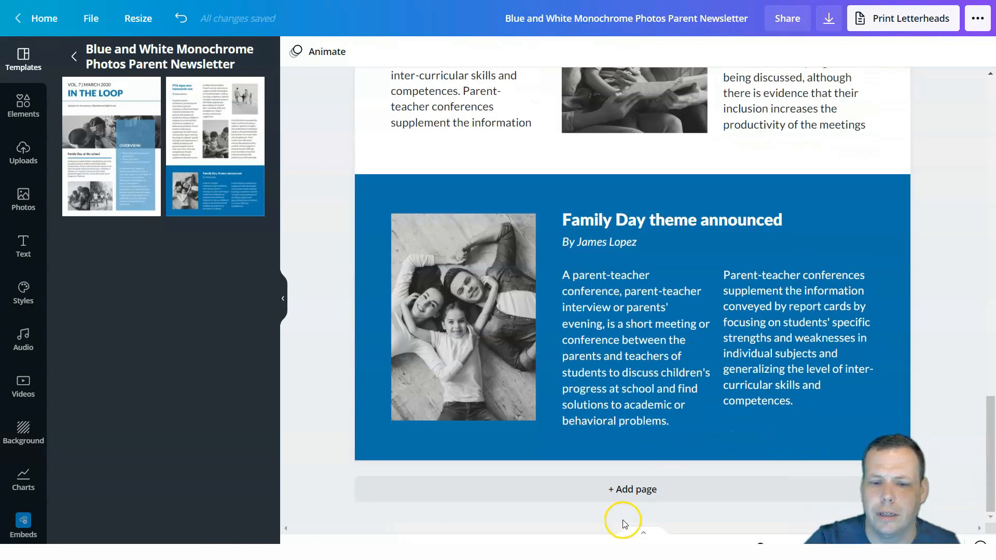
{"action": "left_click", "coordinate": [634, 492]}
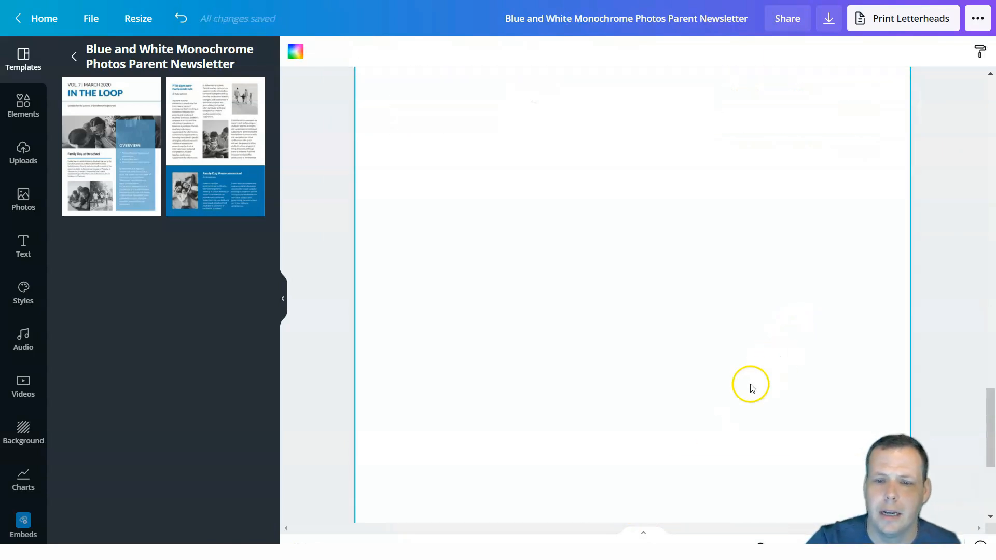
Delete the black-and-white family photo between the subtitle and the Family Day article on page 1.
{"action": "scroll", "coordinate": [718, 394], "scroll_direction": "up", "scroll_amount": 15}
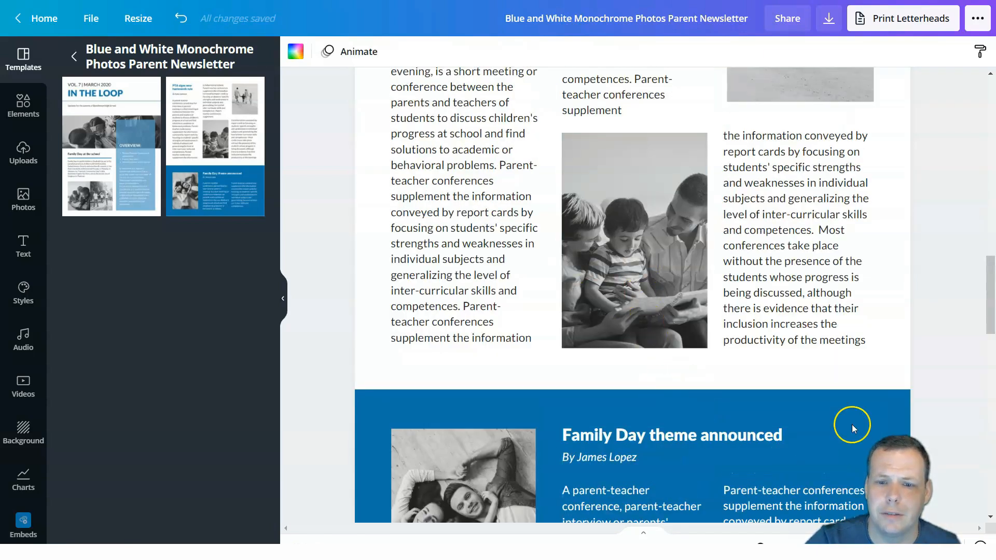
{"action": "scroll", "coordinate": [809, 311], "scroll_direction": "up", "scroll_amount": 8}
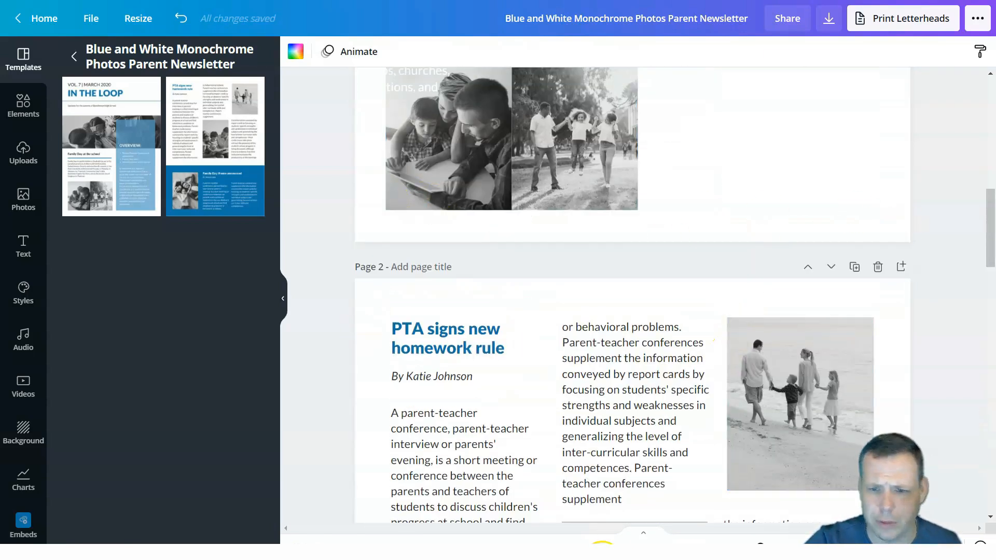
{"action": "scroll", "coordinate": [721, 414], "scroll_direction": "down", "scroll_amount": 10}
{"action": "scroll", "coordinate": [708, 445], "scroll_direction": "up", "scroll_amount": 15}
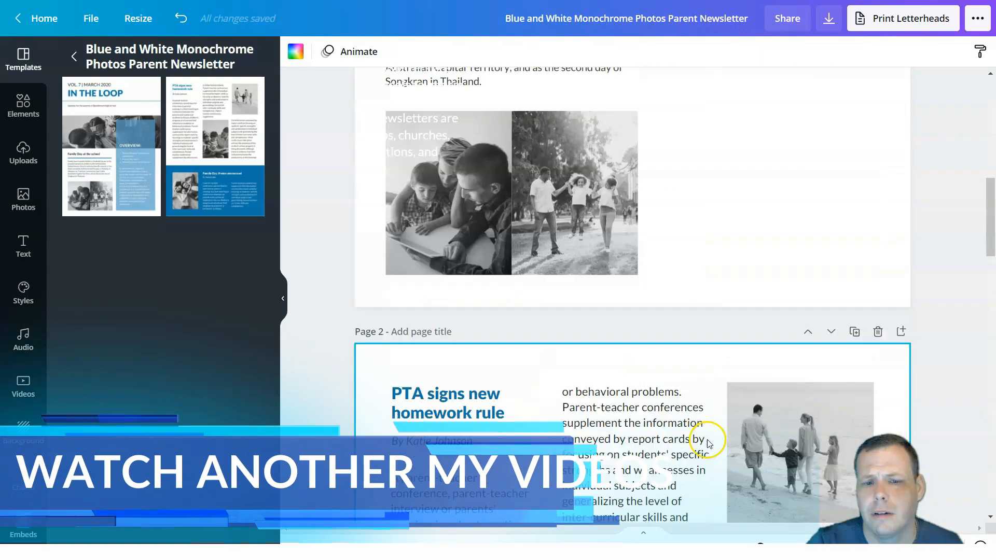
{"action": "scroll", "coordinate": [384, 384], "scroll_direction": "down", "scroll_amount": 1}
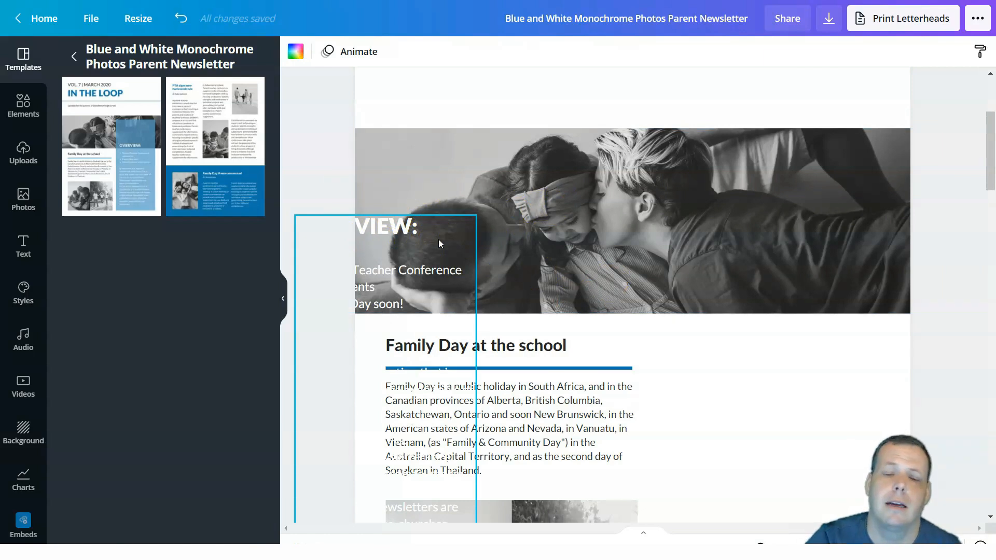
{"action": "left_click", "coordinate": [706, 212]}
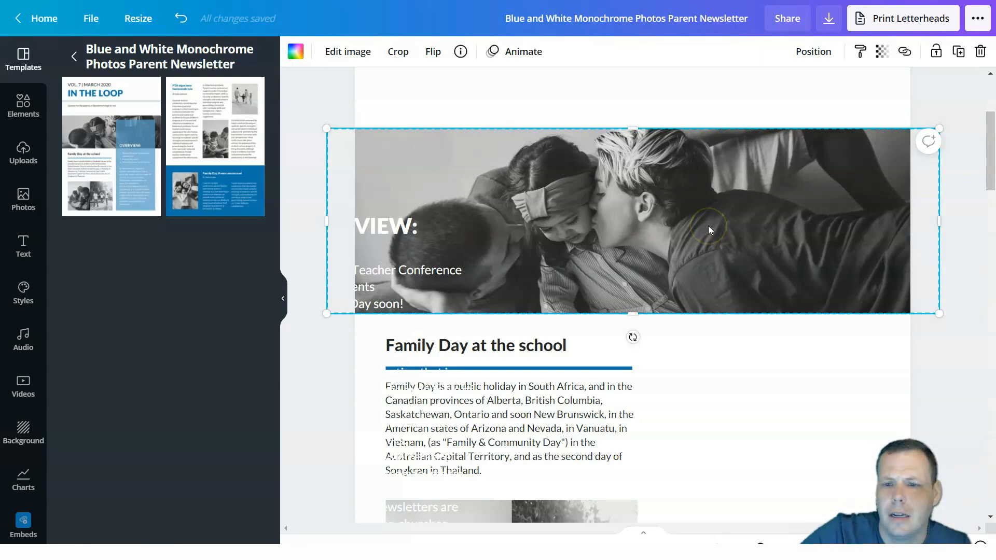
{"action": "right_click", "coordinate": [708, 219]}
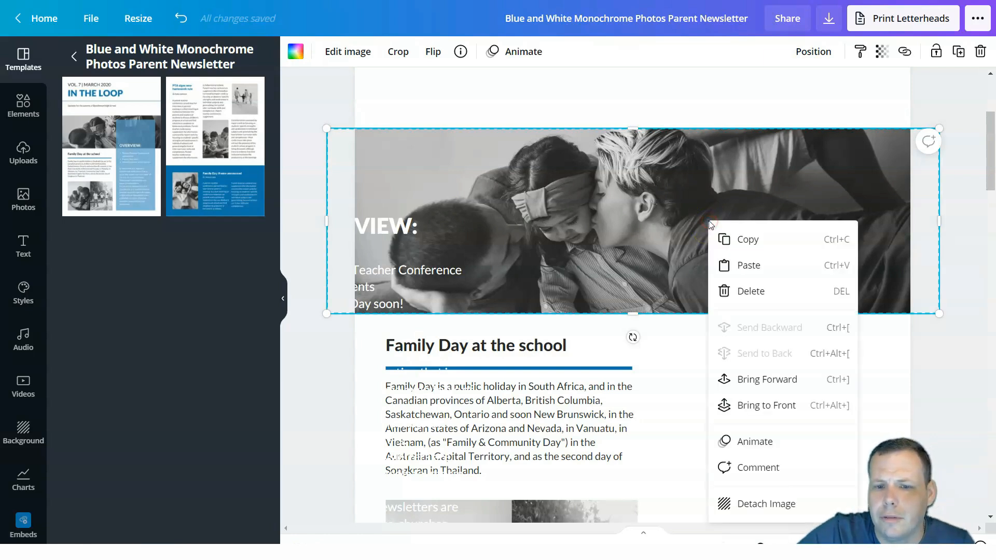
{"action": "left_click", "coordinate": [755, 290]}
{"action": "scroll", "coordinate": [418, 229], "scroll_direction": "up", "scroll_amount": 4}
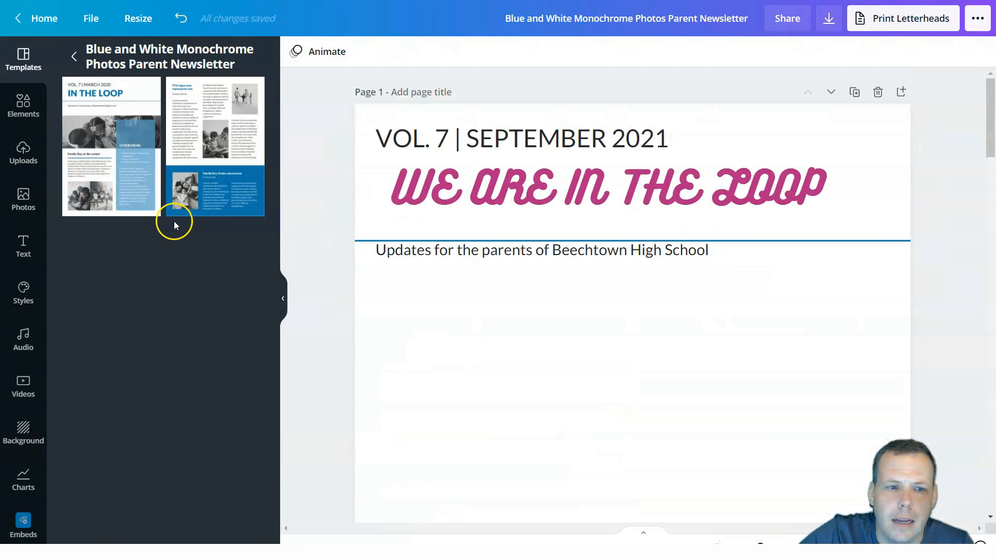
Search the photo library for "family" and place the sunset family silhouette photo below the subtitle on page 1.
{"action": "left_click", "coordinate": [20, 195]}
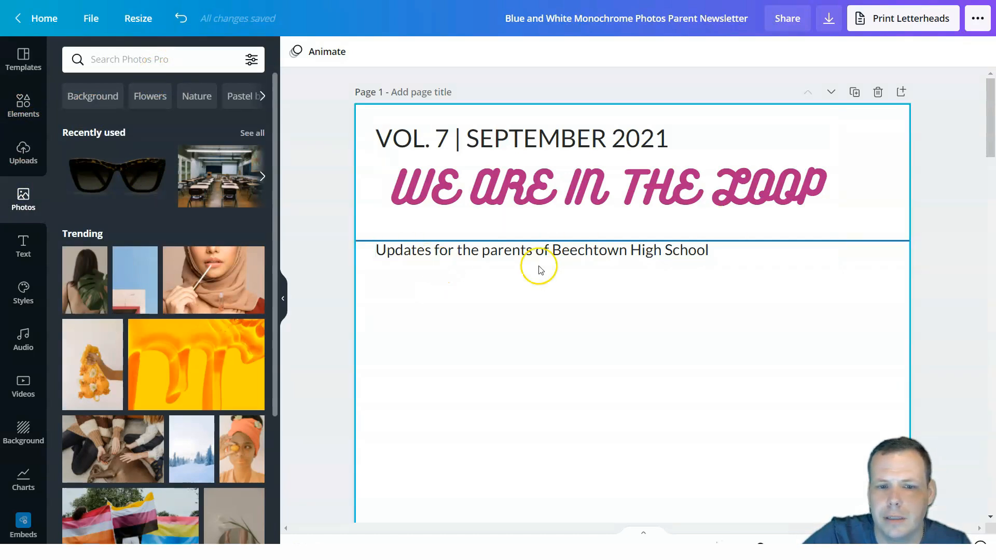
{"action": "scroll", "coordinate": [567, 286], "scroll_direction": "down", "scroll_amount": 5}
{"action": "scroll", "coordinate": [374, 347], "scroll_direction": "up", "scroll_amount": 4}
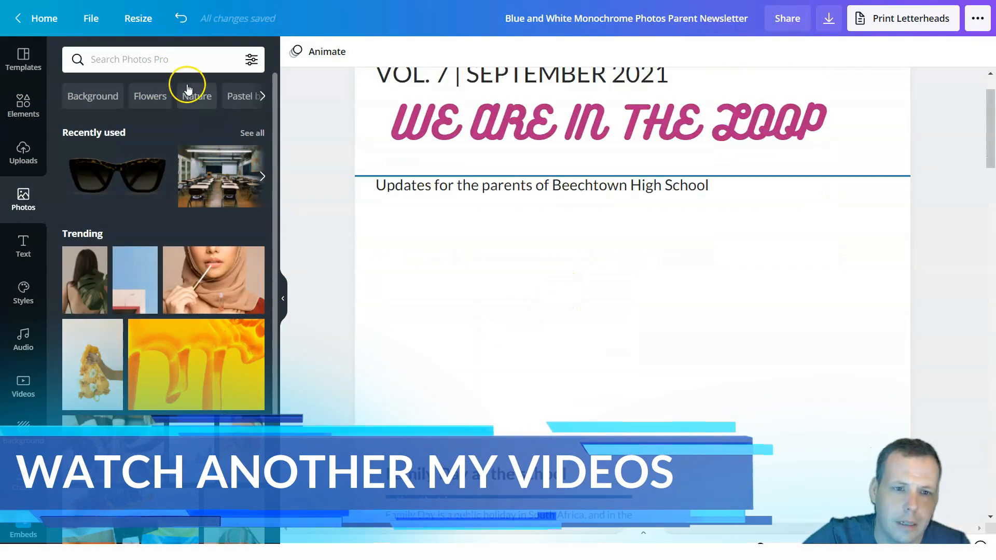
{"action": "left_click", "coordinate": [184, 65]}
{"action": "type", "text": "family"}
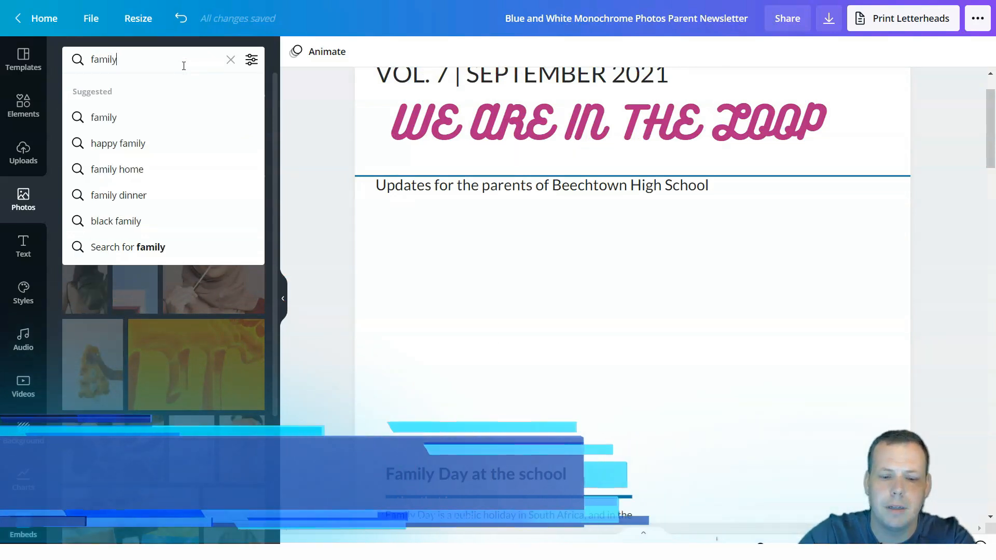
{"action": "key", "text": "Return"}
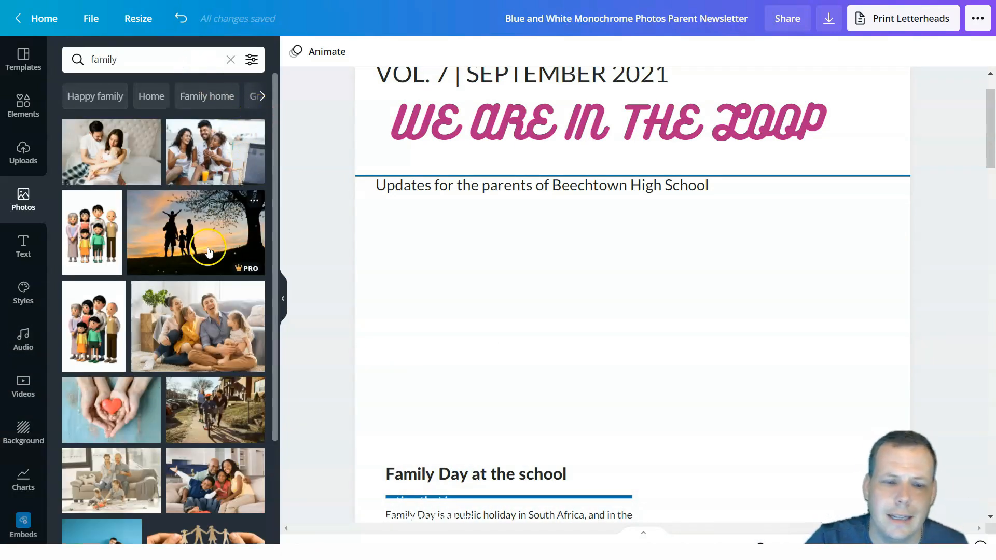
{"action": "left_click_drag", "start_coordinate": [239, 267], "coordinate": [468, 242]}
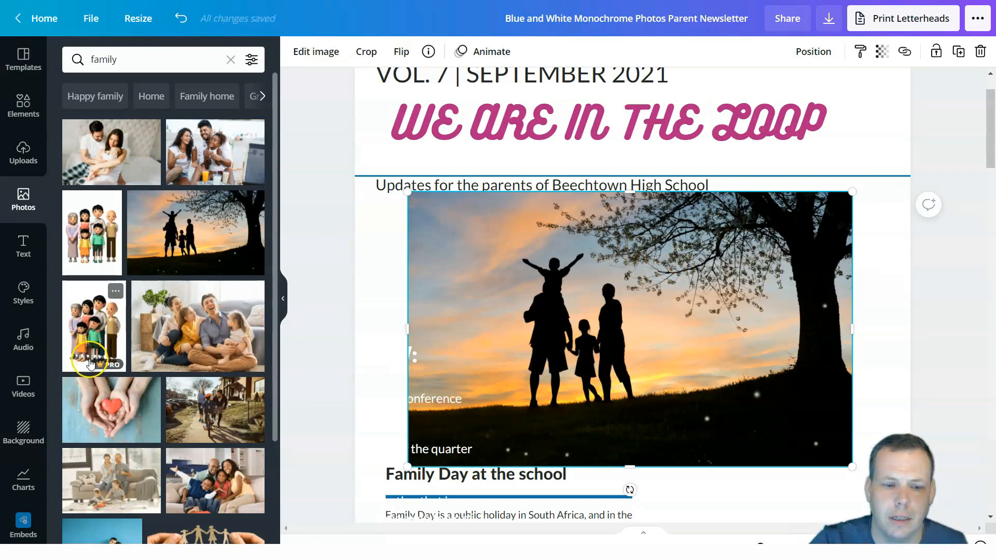
Browse the family photo results for a picture better suited to the school newsletter.
{"action": "scroll", "coordinate": [145, 290], "scroll_direction": "down", "scroll_amount": 4}
{"action": "scroll", "coordinate": [156, 311], "scroll_direction": "down", "scroll_amount": 3}
{"action": "scroll", "coordinate": [154, 316], "scroll_direction": "down", "scroll_amount": 5}
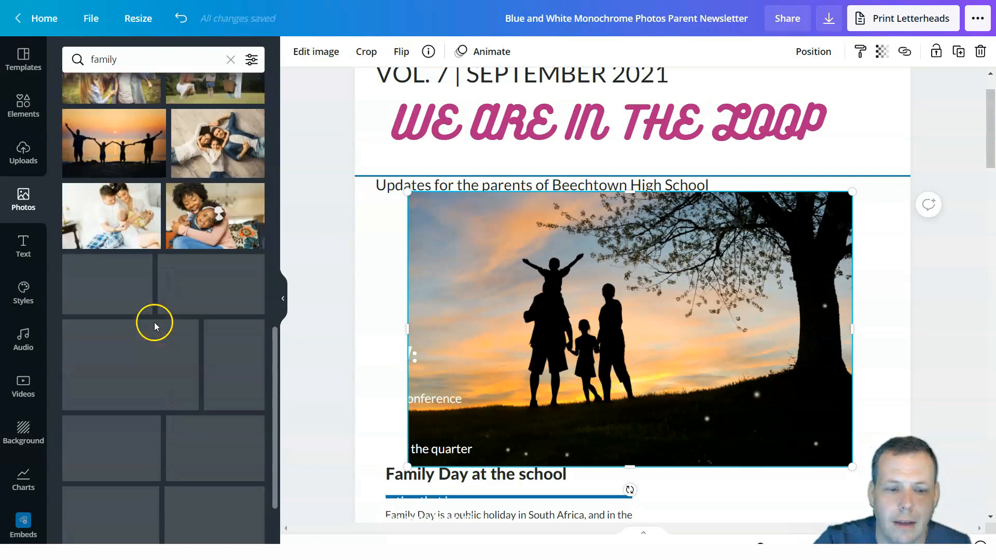
{"action": "scroll", "coordinate": [154, 326], "scroll_direction": "down", "scroll_amount": 5}
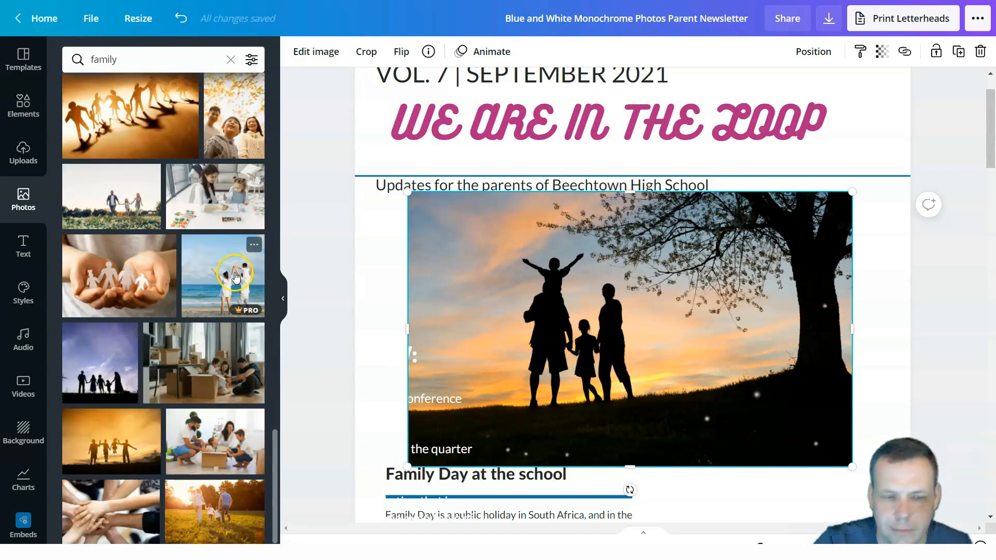
{"action": "scroll", "coordinate": [222, 343], "scroll_direction": "down", "scroll_amount": 5}
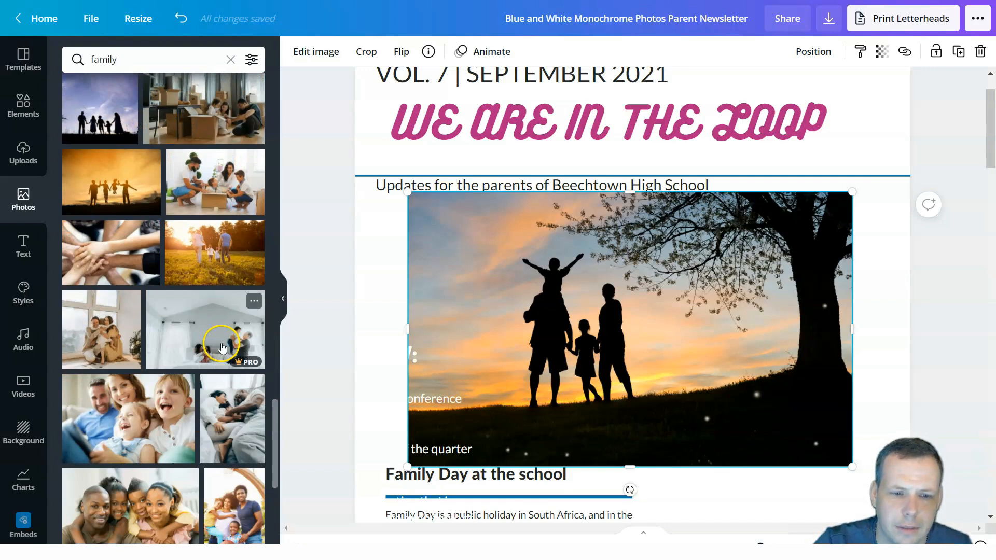
{"action": "scroll", "coordinate": [218, 346], "scroll_direction": "up", "scroll_amount": 7}
{"action": "scroll", "coordinate": [210, 342], "scroll_direction": "up", "scroll_amount": 5}
Search the photo library for "family in a school" and delete the sunset silhouette photo from the page.
{"action": "left_click", "coordinate": [162, 65]}
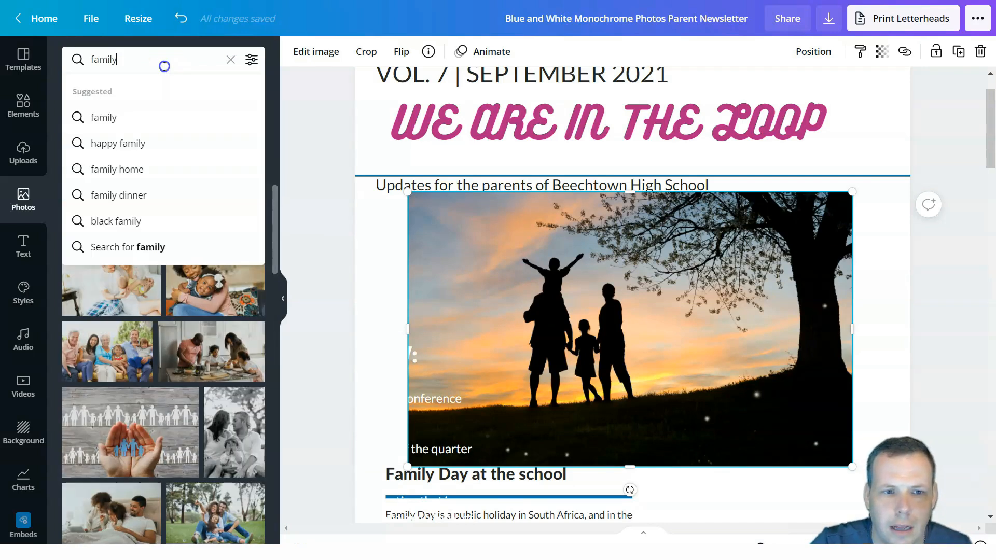
{"action": "type", "text": "in a "}
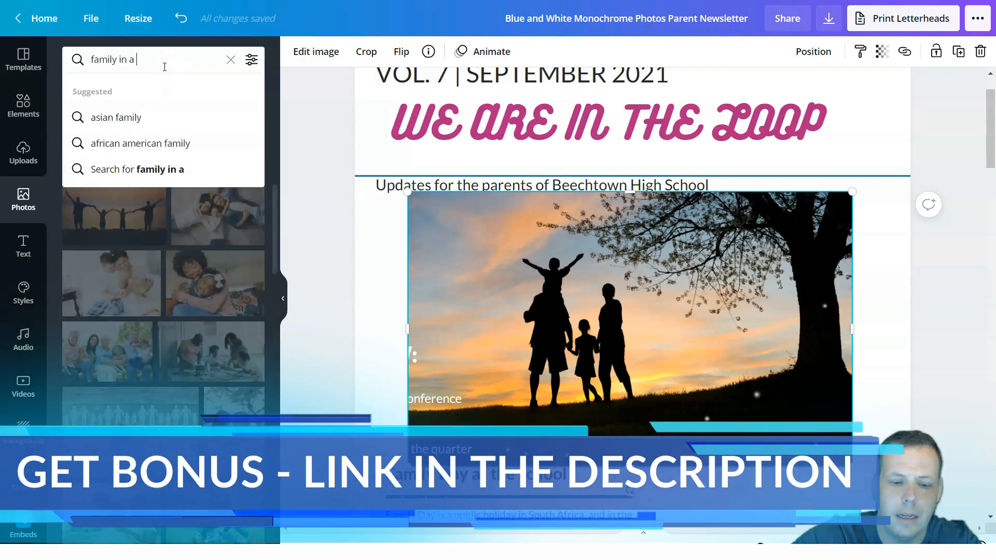
{"action": "type", "text": "school"}
{"action": "key", "text": "Return"}
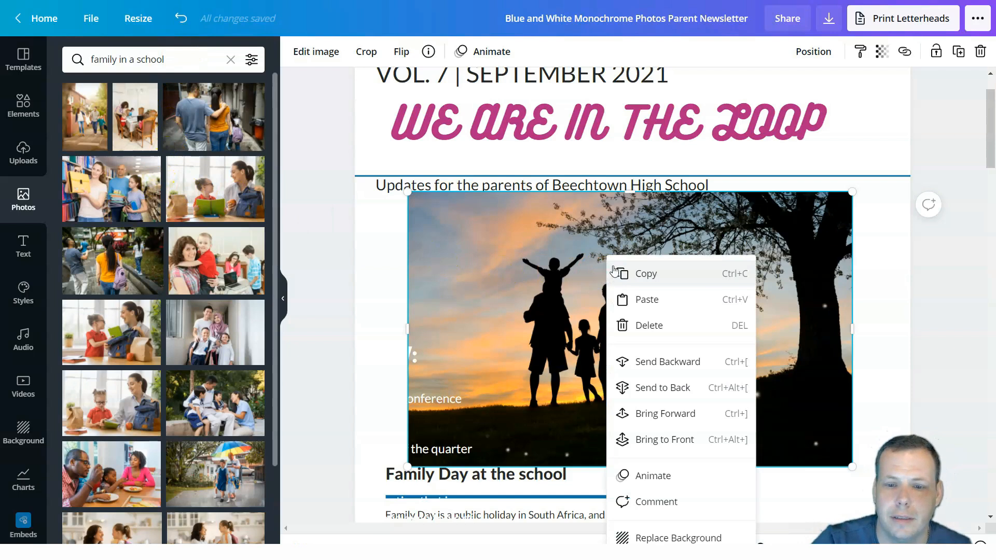
{"action": "left_click", "coordinate": [649, 324]}
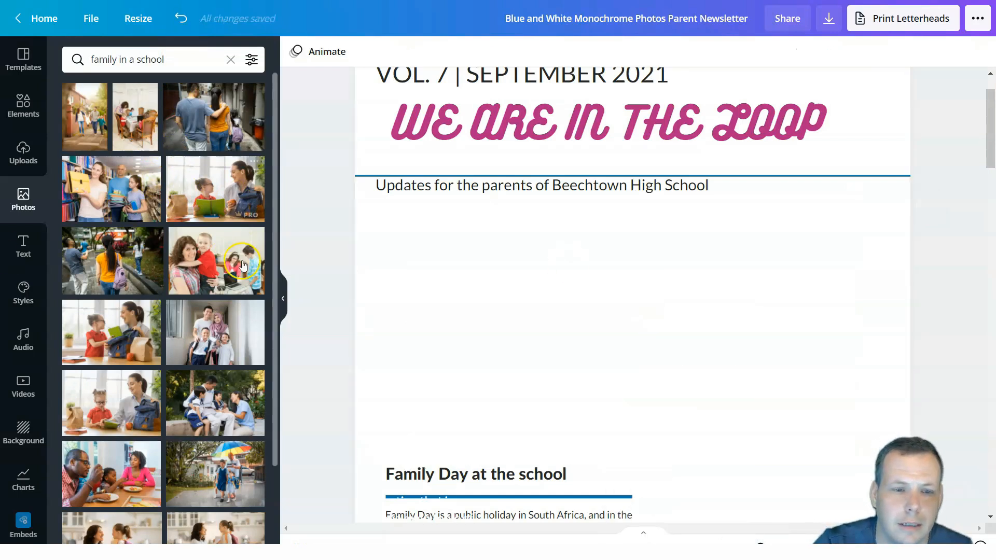
Try the photo of schoolchildren walking under a rainbow umbrella in the empty space below the subtitle on page 1.
{"action": "scroll", "coordinate": [208, 257], "scroll_direction": "down", "scroll_amount": 4}
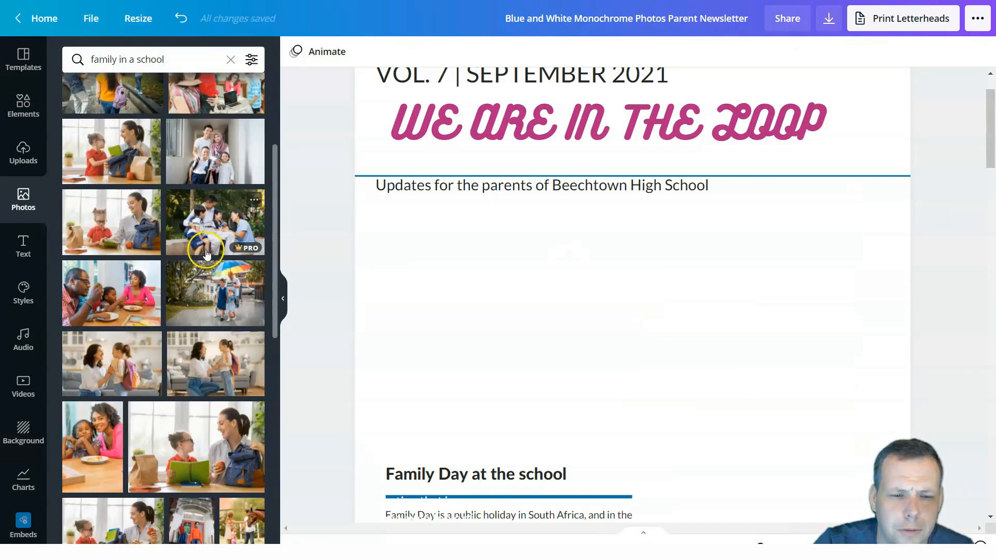
{"action": "scroll", "coordinate": [206, 254], "scroll_direction": "down", "scroll_amount": 10}
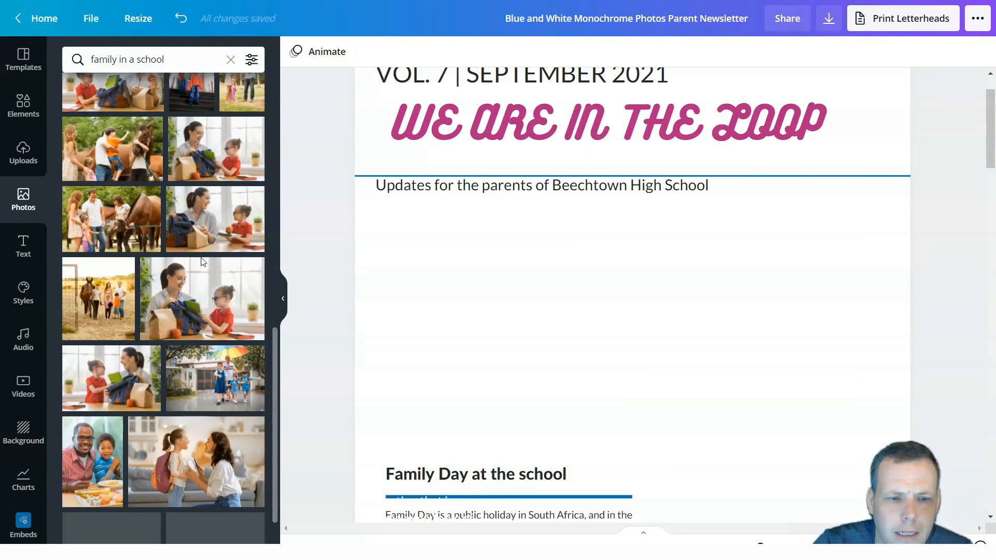
{"action": "scroll", "coordinate": [204, 259], "scroll_direction": "down", "scroll_amount": 4}
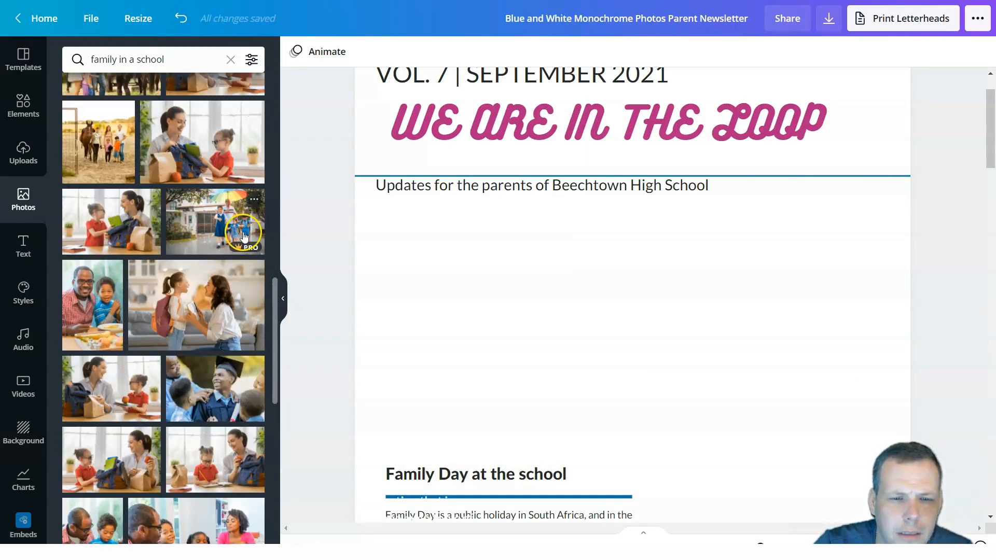
{"action": "mouse_move", "coordinate": [232, 224]}
{"action": "left_mouse_down"}
{"action": "mouse_move", "coordinate": [629, 282]}
{"action": "mouse_move", "coordinate": [493, 248]}
{"action": "mouse_move", "coordinate": [218, 220]}
{"action": "left_mouse_up"}
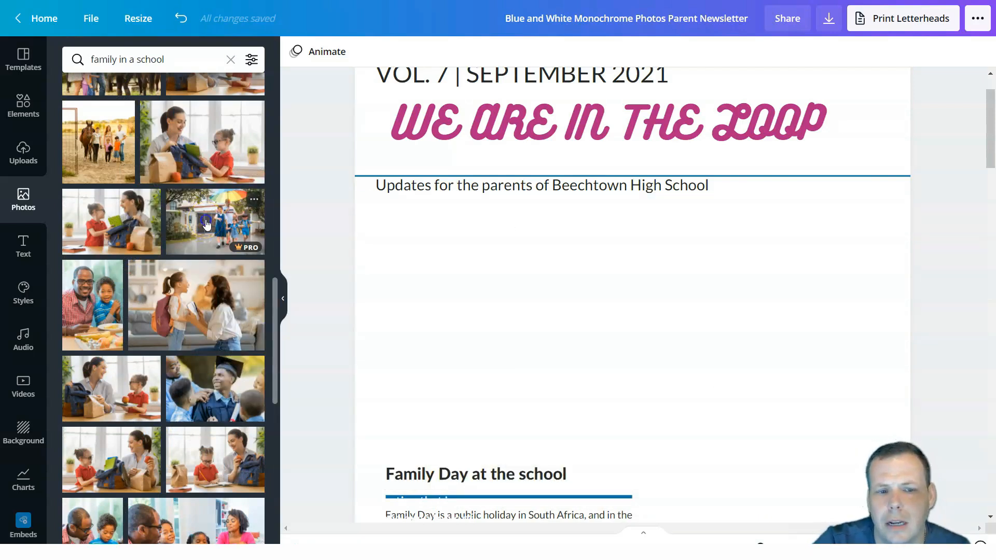
{"action": "left_click_drag", "start_coordinate": [206, 224], "coordinate": [446, 216]}
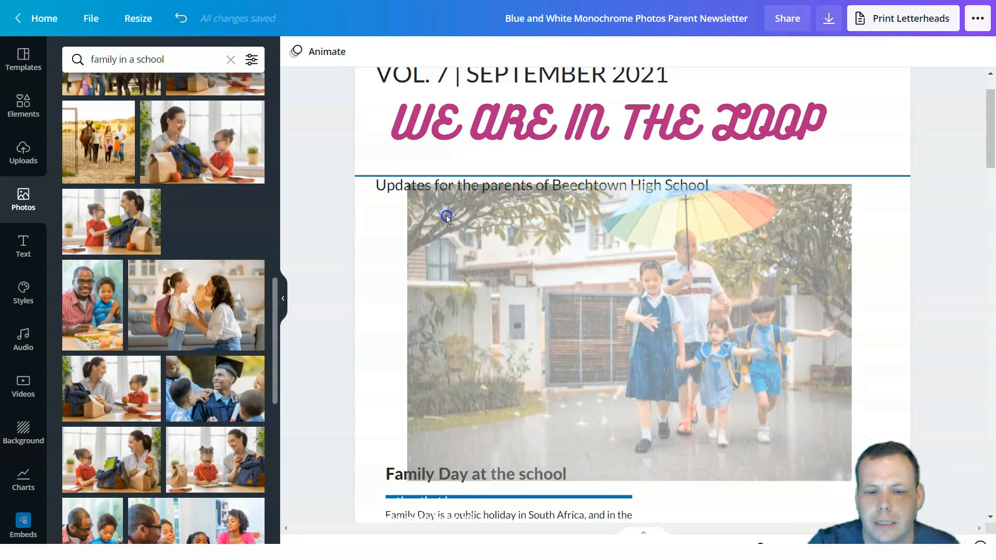
{"action": "left_click_drag", "start_coordinate": [446, 216], "coordinate": [193, 152]}
Place the photo of a boy kissing a toddler in a stroller below the subtitle and widen it almost to the page's right edge.
{"action": "scroll", "coordinate": [193, 313], "scroll_direction": "down", "scroll_amount": 4}
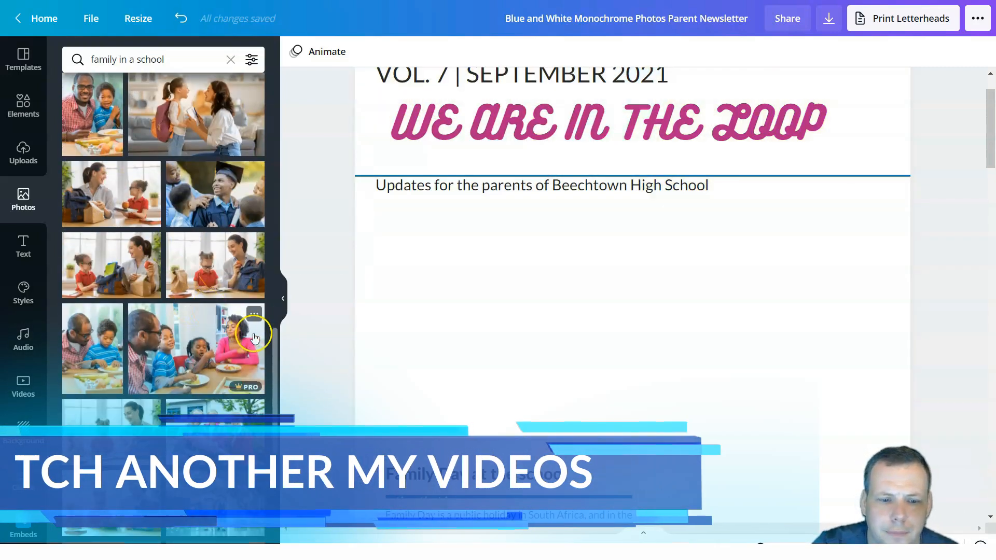
{"action": "scroll", "coordinate": [222, 345], "scroll_direction": "down", "scroll_amount": 5}
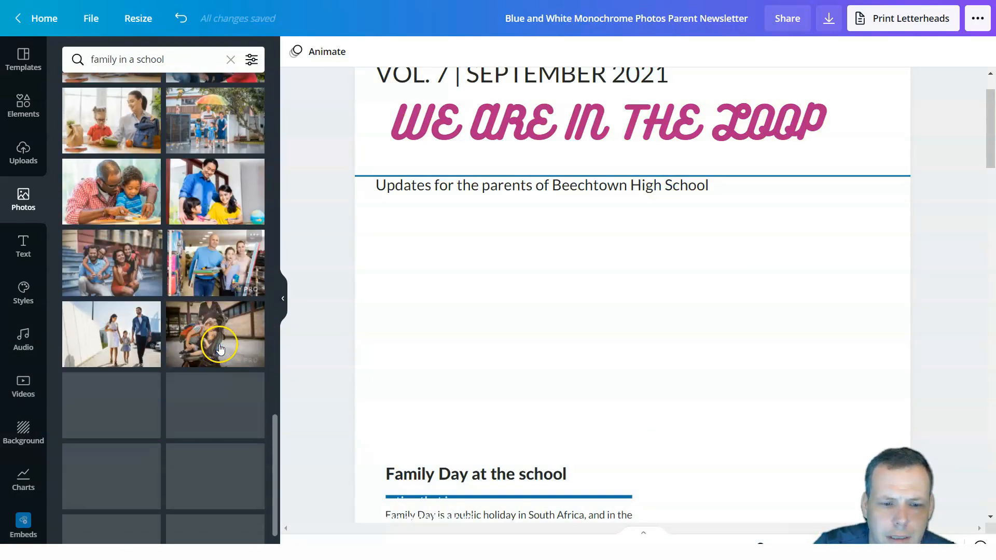
{"action": "left_click_drag", "start_coordinate": [210, 343], "coordinate": [373, 344]}
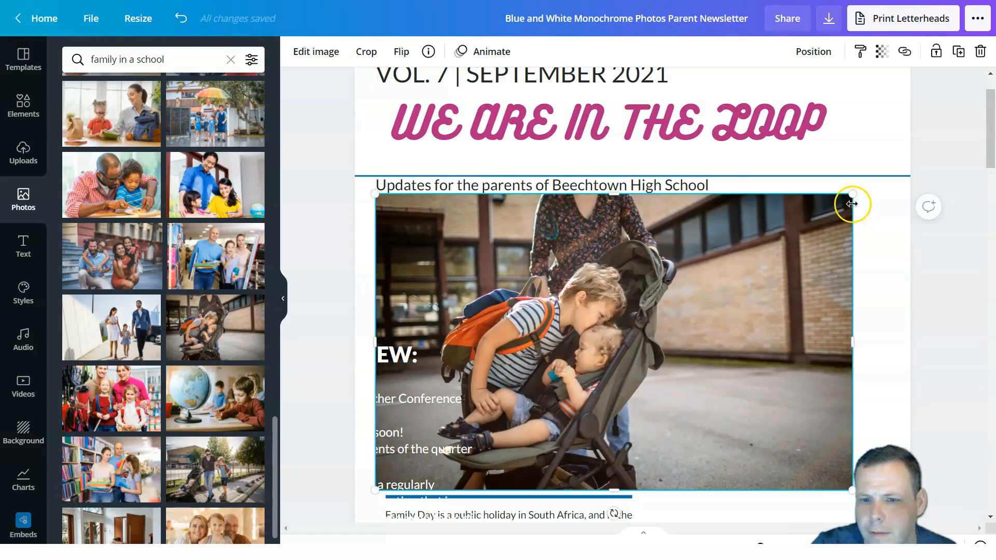
{"action": "left_click_drag", "start_coordinate": [855, 345], "coordinate": [894, 349]}
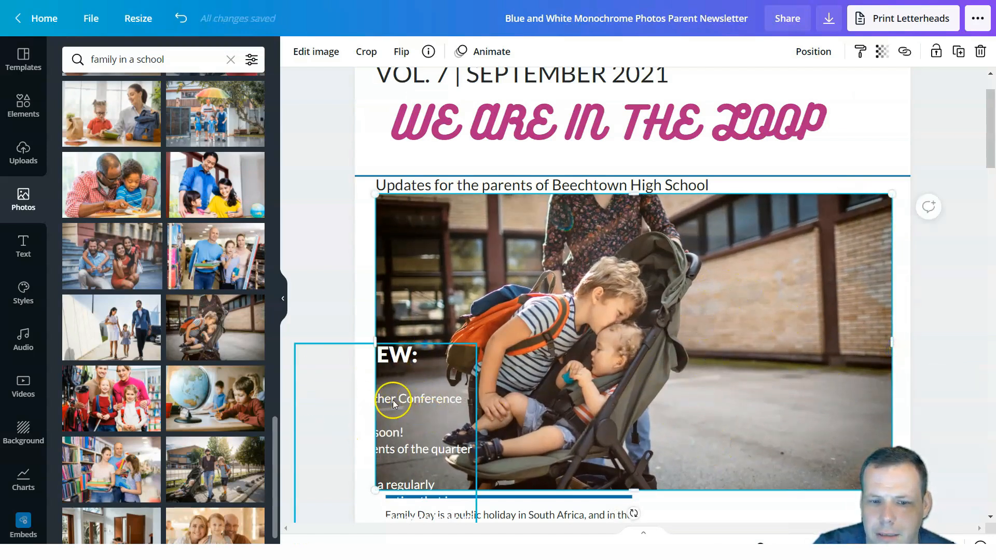
Move the white Overview text group off the stroller photo, down past the page's left margin.
{"action": "scroll", "coordinate": [383, 421], "scroll_direction": "down", "scroll_amount": 3}
{"action": "left_click_drag", "start_coordinate": [437, 381], "coordinate": [489, 380]}
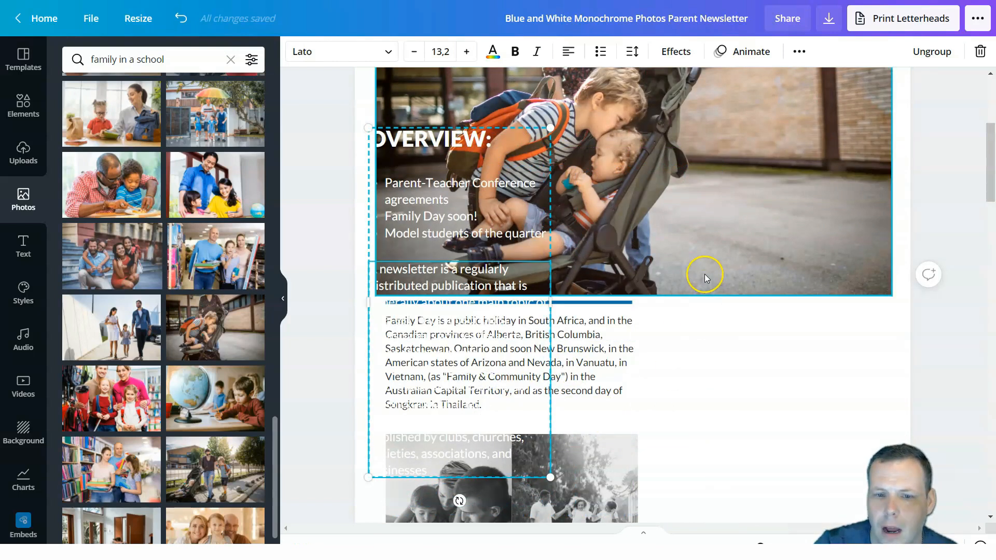
{"action": "scroll", "coordinate": [703, 273], "scroll_direction": "up", "scroll_amount": 4}
{"action": "left_click_drag", "start_coordinate": [450, 336], "coordinate": [350, 489]}
Reposition the stroller photo just below the subtitle line, roughly centred between the page's side margins.
{"action": "left_click_drag", "start_coordinate": [597, 333], "coordinate": [559, 326]}
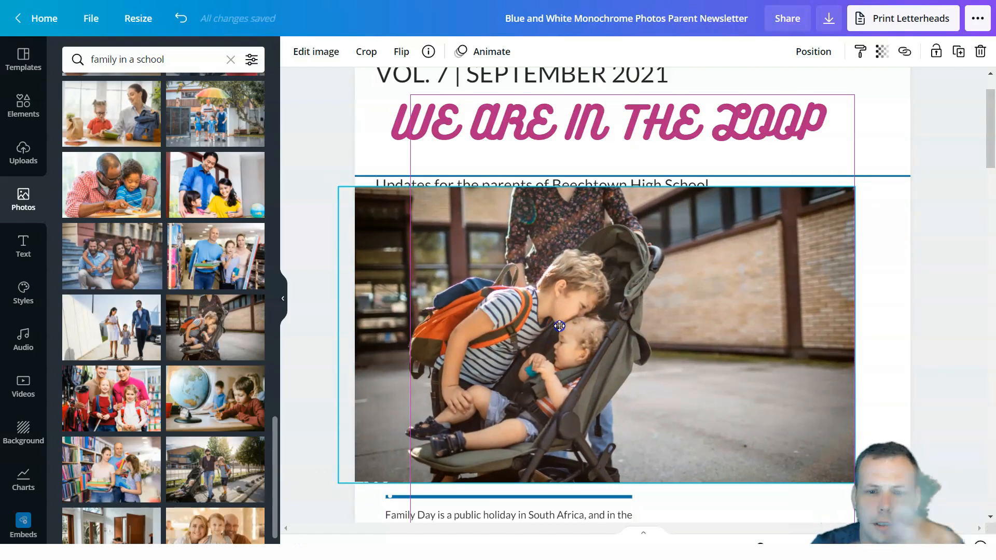
{"action": "left_click_drag", "start_coordinate": [559, 326], "coordinate": [567, 327]}
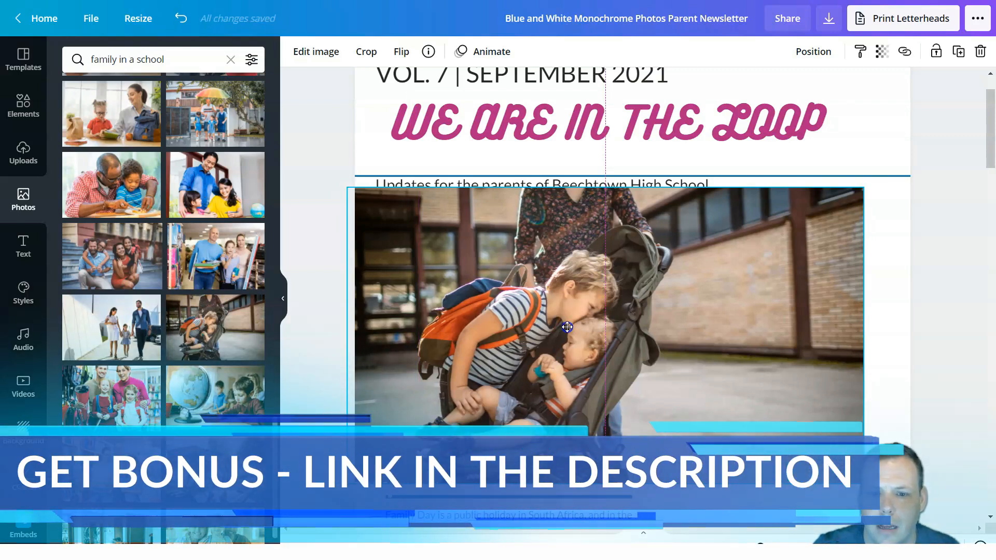
{"action": "left_click_drag", "start_coordinate": [567, 327], "coordinate": [596, 328]}
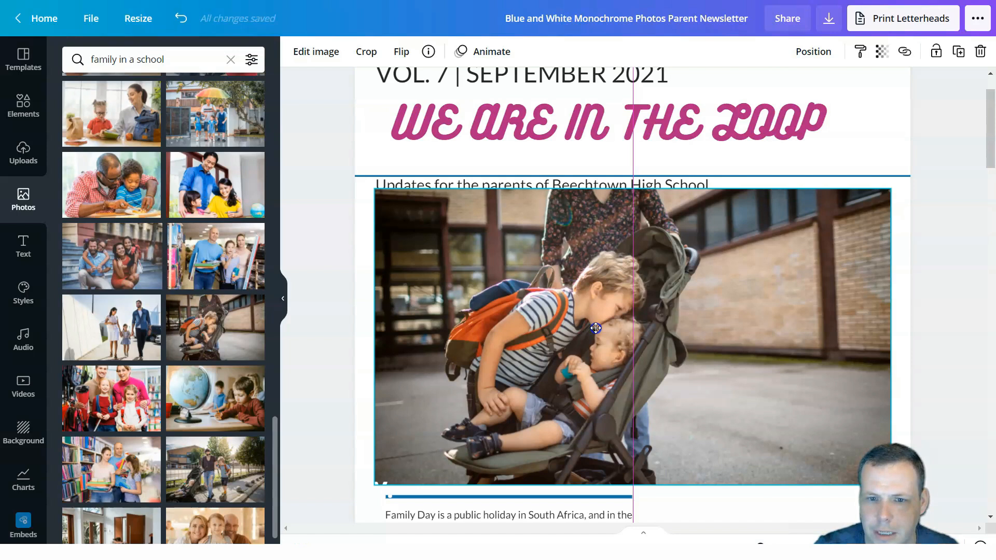
{"action": "left_click_drag", "start_coordinate": [599, 329], "coordinate": [600, 330]}
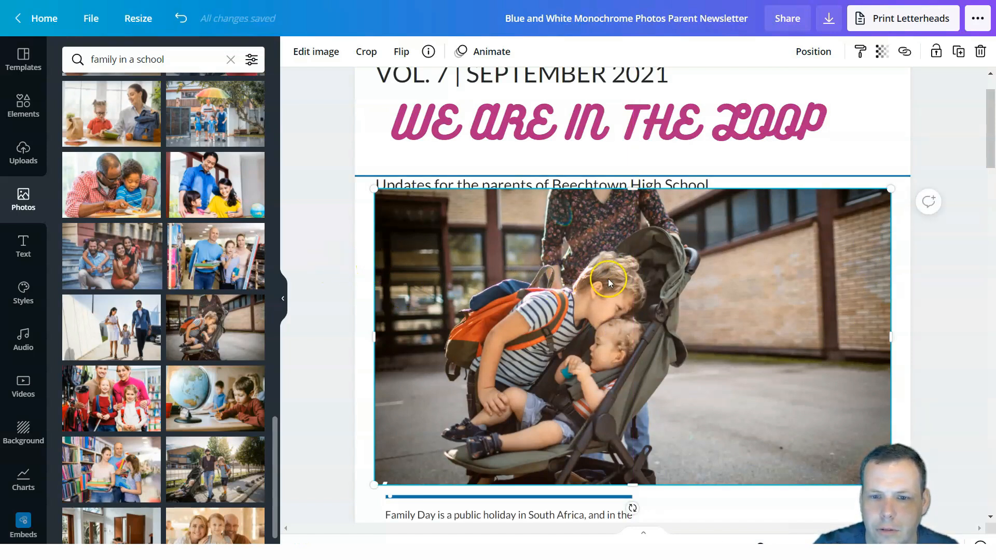
{"action": "left_click_drag", "start_coordinate": [609, 280], "coordinate": [608, 282]}
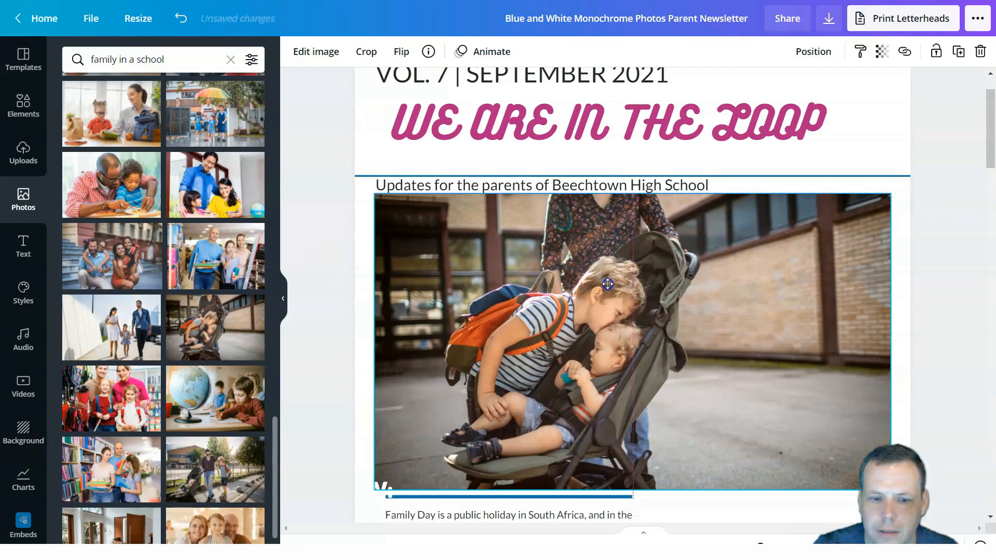
{"action": "mouse_move", "coordinate": [608, 284]}
{"action": "left_mouse_down"}
{"action": "mouse_move", "coordinate": [612, 328]}
{"action": "mouse_move", "coordinate": [611, 287]}
{"action": "left_mouse_up"}
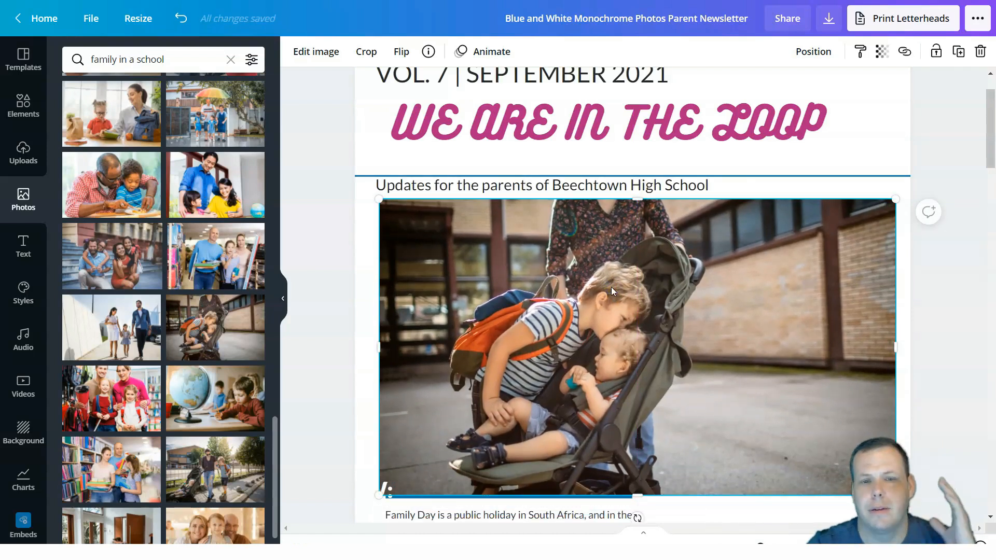
Move the Overview text group onto the right side of the stroller photo, aligned with the photo's upper right corner.
{"action": "scroll", "coordinate": [636, 317], "scroll_direction": "down", "scroll_amount": 7}
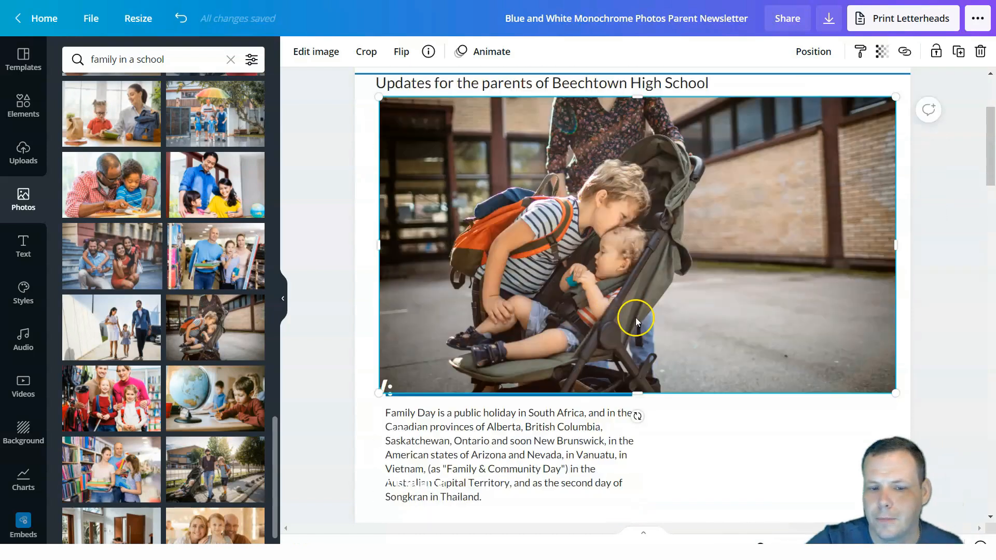
{"action": "scroll", "coordinate": [555, 399], "scroll_direction": "up", "scroll_amount": 4}
{"action": "scroll", "coordinate": [555, 398], "scroll_direction": "down", "scroll_amount": 5}
{"action": "left_click_drag", "start_coordinate": [406, 282], "coordinate": [848, 521]}
{"action": "scroll", "coordinate": [780, 302], "scroll_direction": "up", "scroll_amount": 5}
{"action": "scroll", "coordinate": [849, 344], "scroll_direction": "up", "scroll_amount": 5}
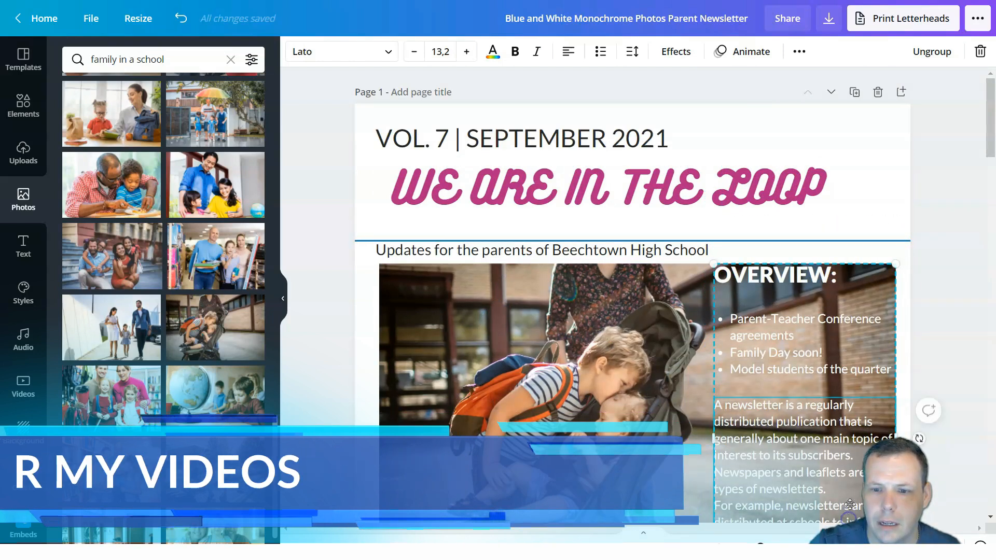
Set the font size of the newsletter paragraph in the Overview group to 10,2.
{"action": "left_click", "coordinate": [415, 53]}
{"action": "left_click", "coordinate": [415, 53]}
{"action": "left_click", "coordinate": [415, 53]}
Reduce the font size of the OVERVIEW heading by three points.
{"action": "scroll", "coordinate": [583, 151], "scroll_direction": "down", "scroll_amount": 5}
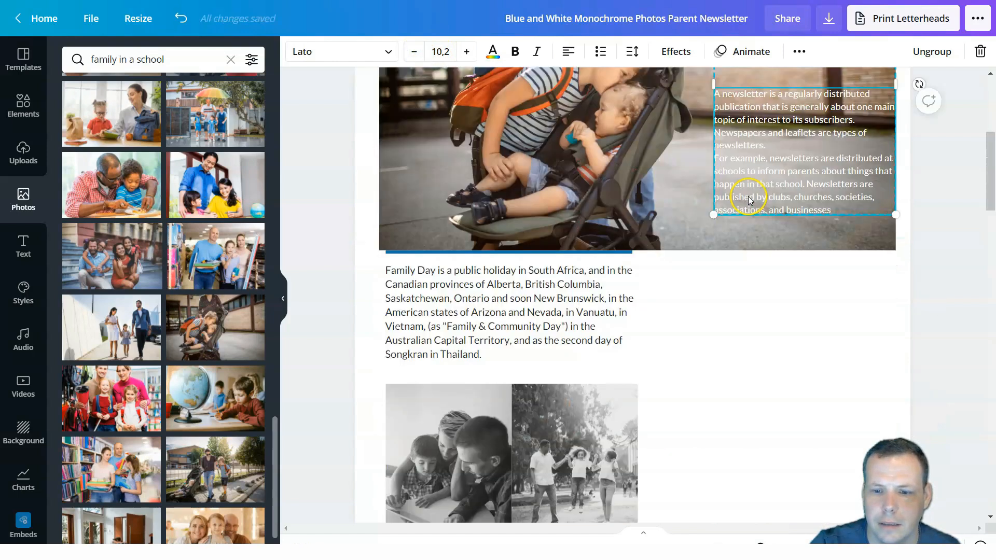
{"action": "scroll", "coordinate": [763, 195], "scroll_direction": "up", "scroll_amount": 4}
{"action": "left_click", "coordinate": [797, 225]}
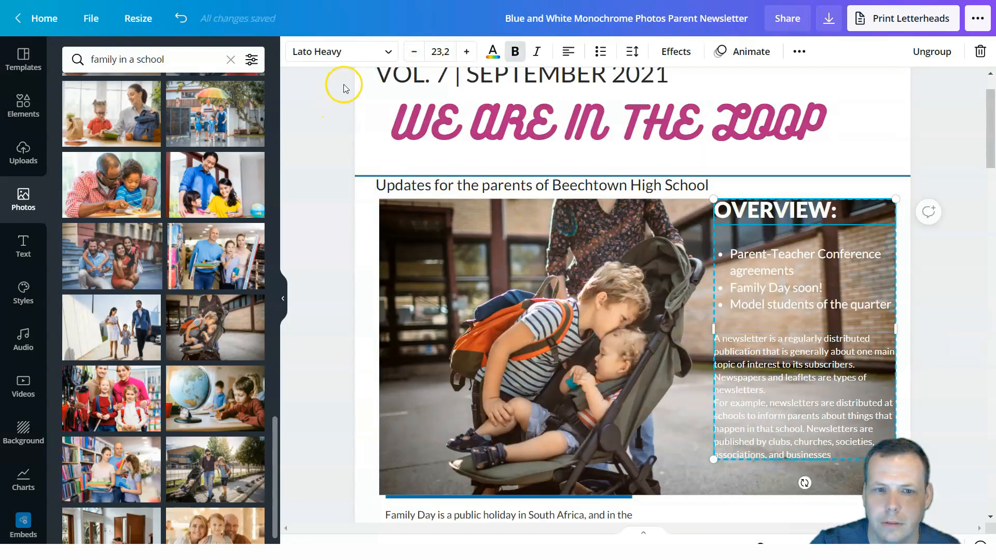
{"action": "left_click", "coordinate": [413, 52]}
{"action": "left_click", "coordinate": [413, 52]}
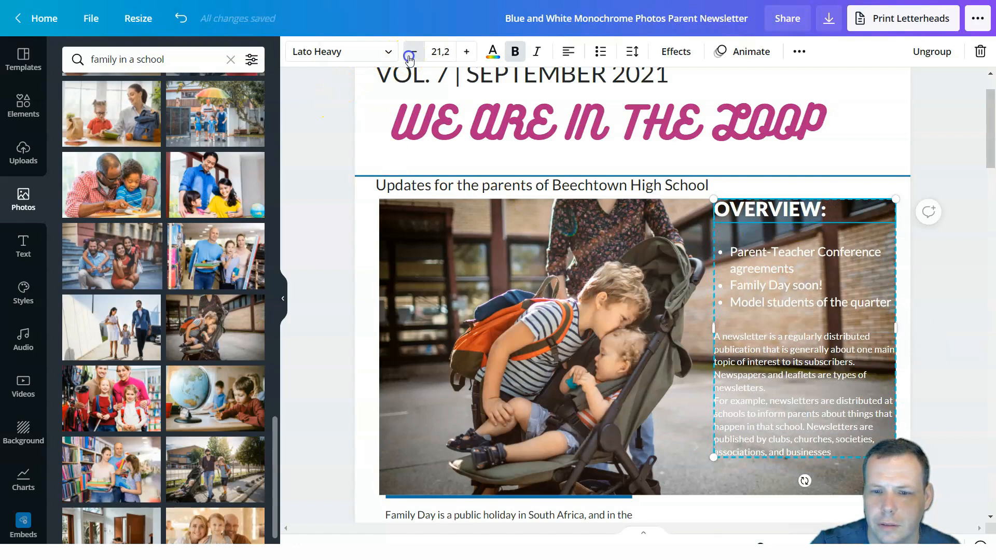
{"action": "left_click", "coordinate": [411, 53]}
Set the font size of the bulleted list in the Overview group to 10,2.
{"action": "left_click", "coordinate": [777, 267]}
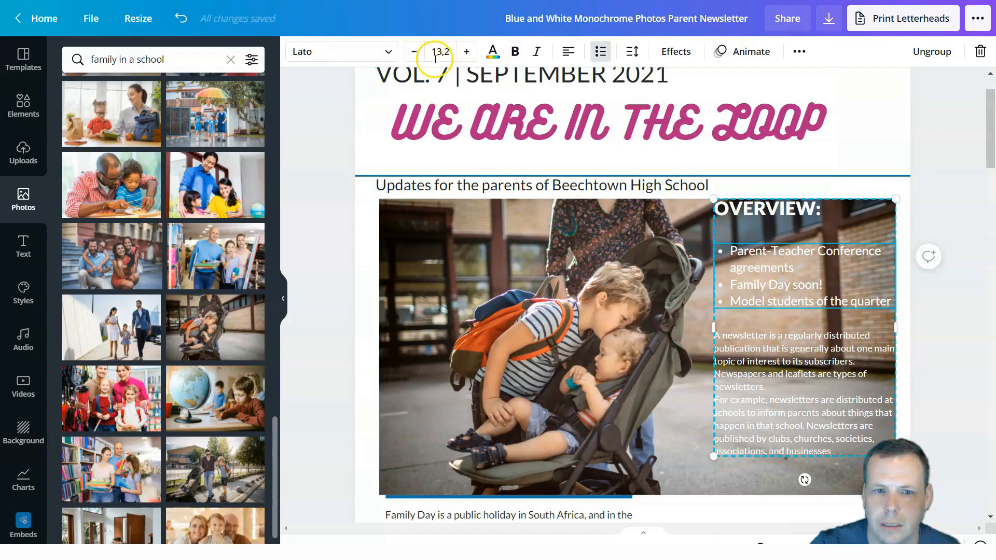
{"action": "left_click", "coordinate": [413, 53]}
{"action": "left_click", "coordinate": [413, 52]}
{"action": "left_click", "coordinate": [413, 52]}
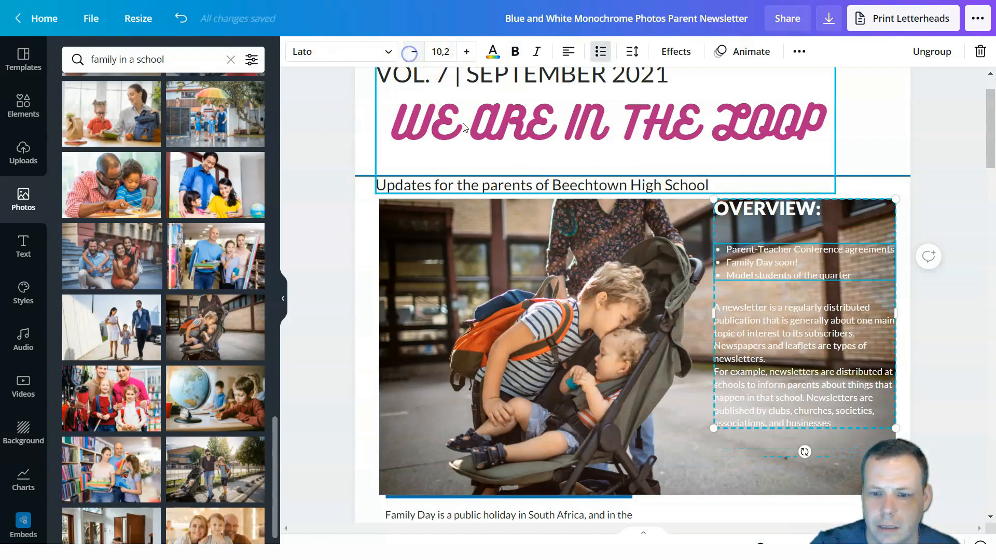
Enlarge the Overview text group slightly over the photo and set its newsletter paragraph's font size to 11,8.
{"action": "scroll", "coordinate": [920, 357], "scroll_direction": "down", "scroll_amount": 1}
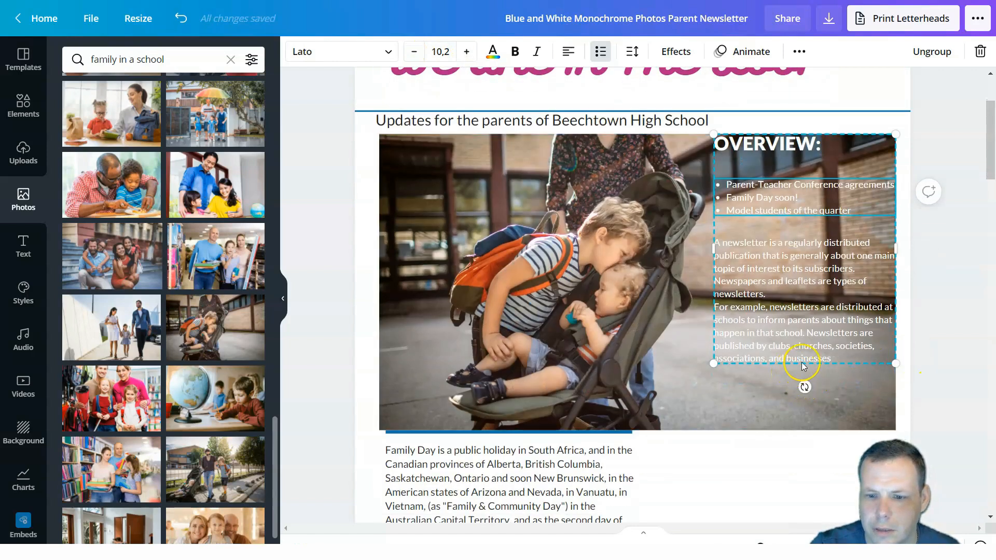
{"action": "left_click_drag", "start_coordinate": [714, 381], "coordinate": [714, 388]}
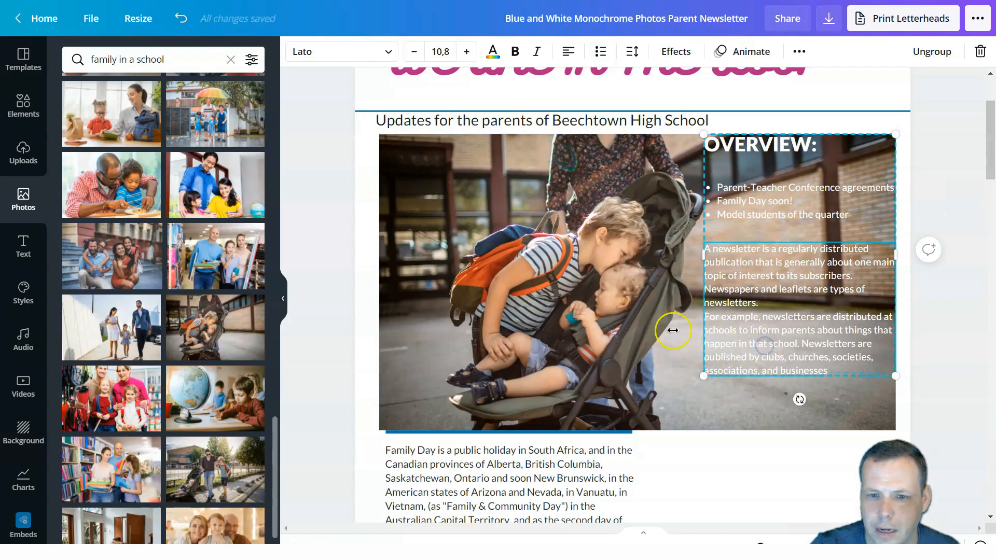
{"action": "left_click", "coordinate": [466, 52]}
{"action": "left_click", "coordinate": [466, 52]}
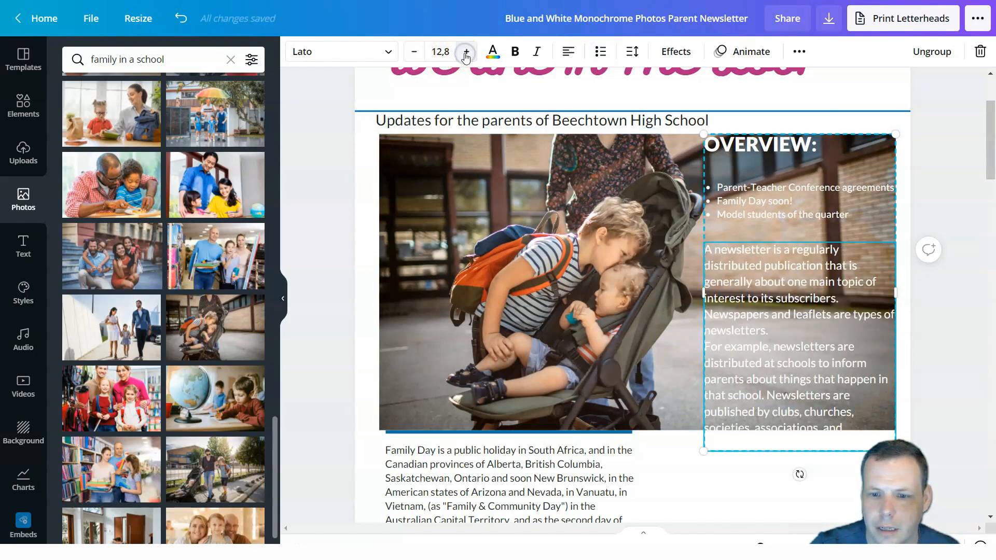
{"action": "left_click", "coordinate": [413, 51]}
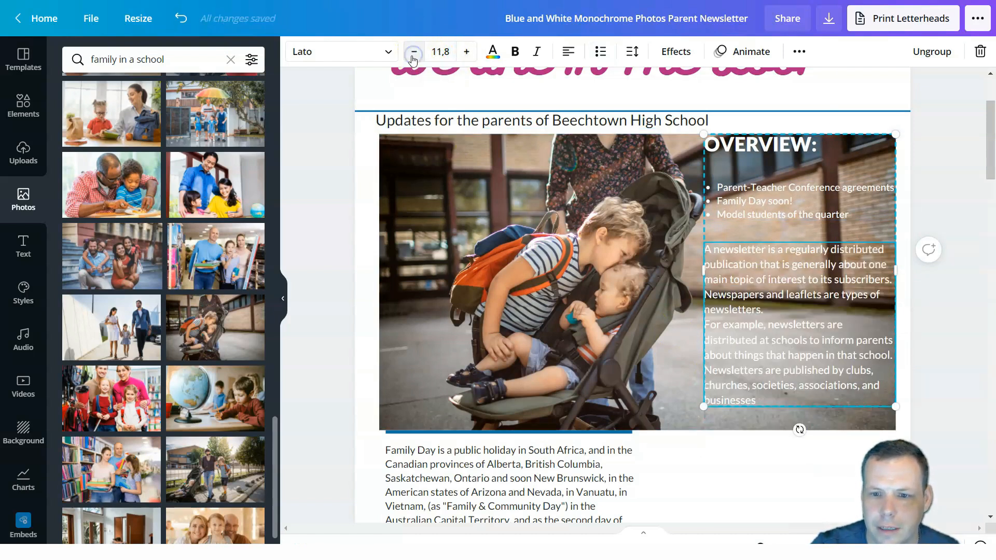
{"action": "scroll", "coordinate": [885, 242], "scroll_direction": "up", "scroll_amount": 3}
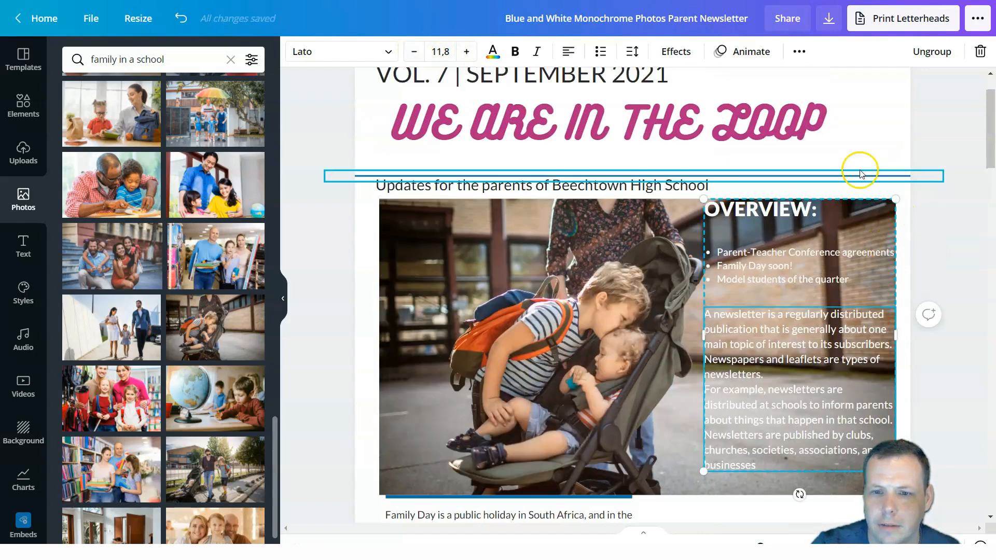
Colour the OVERVIEW heading with the document's magenta and make the bulleted list below it bold.
{"action": "left_click", "coordinate": [784, 206]}
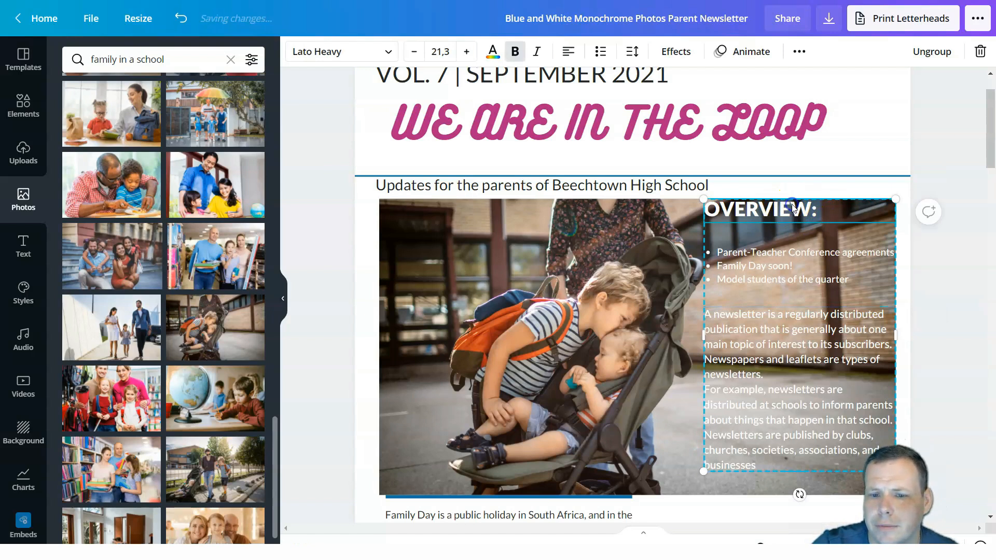
{"action": "left_click", "coordinate": [493, 52]}
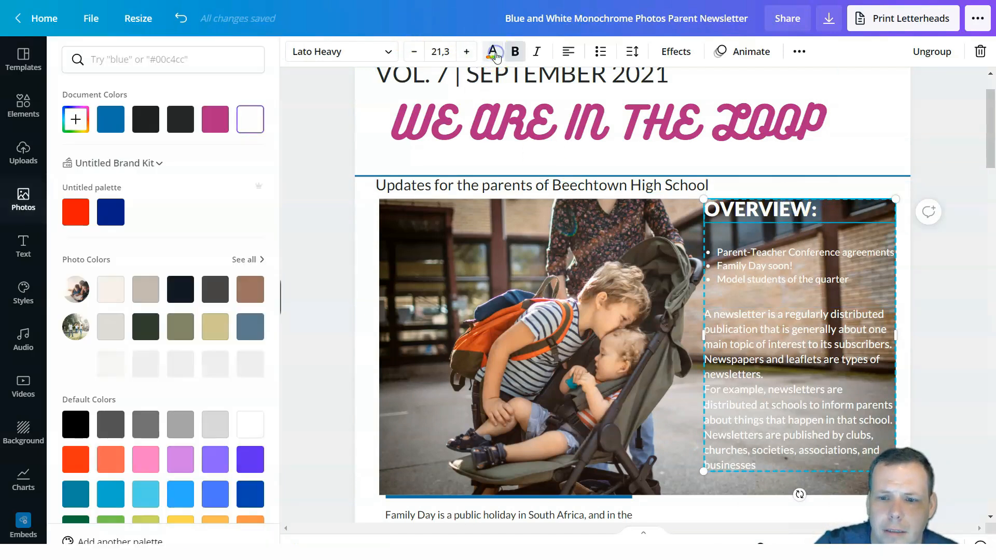
{"action": "left_click", "coordinate": [215, 118]}
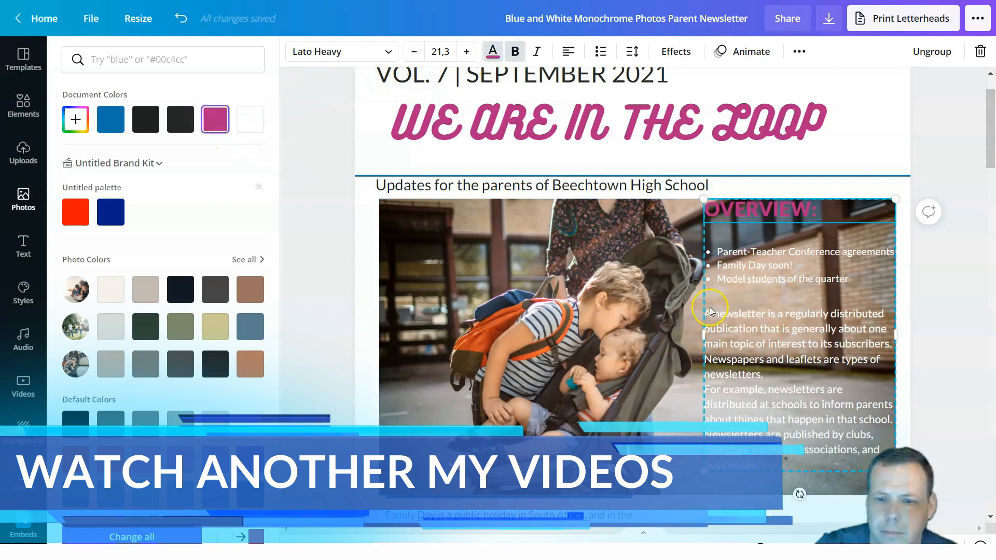
{"action": "left_click", "coordinate": [739, 253]}
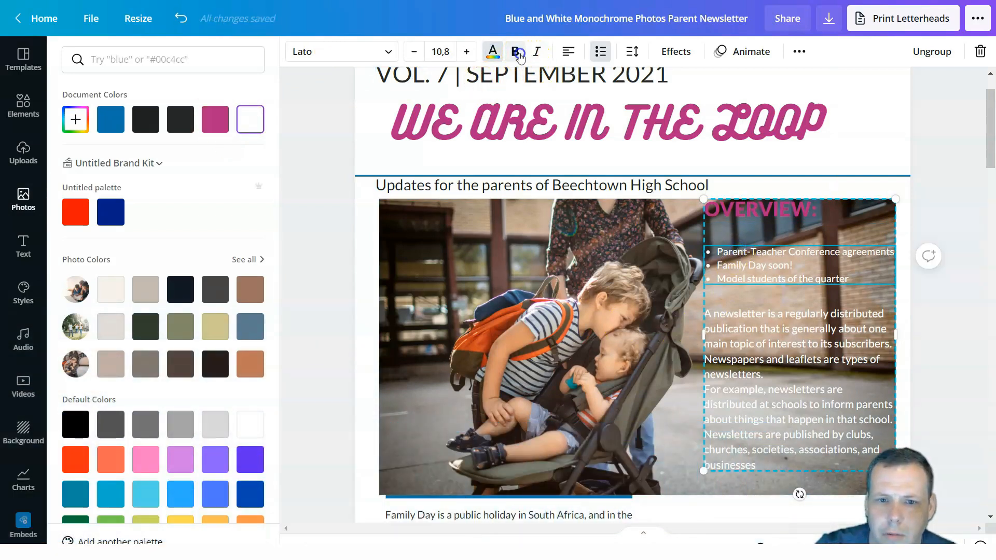
{"action": "key", "text": "ctrl+b"}
Make the newsletter paragraph in the Overview group bold and colour it light pink from the default colours.
{"action": "left_click", "coordinate": [747, 340]}
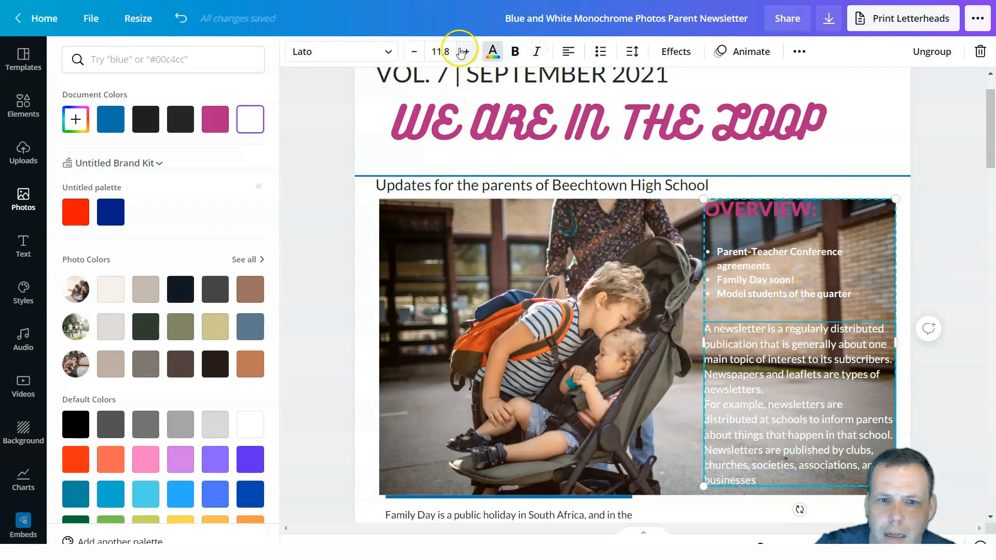
{"action": "left_click", "coordinate": [521, 54]}
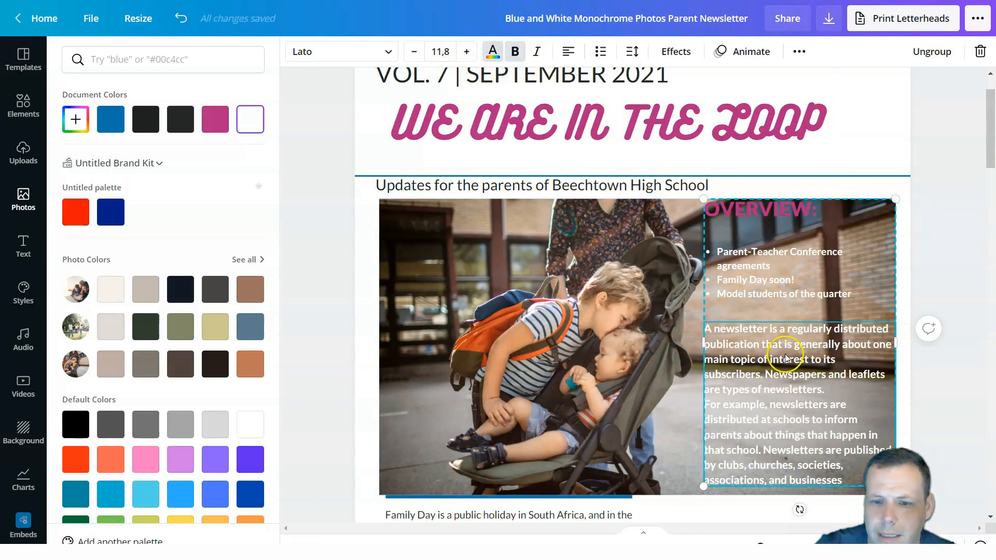
{"action": "left_click", "coordinate": [177, 501]}
{"action": "left_click", "coordinate": [141, 464]}
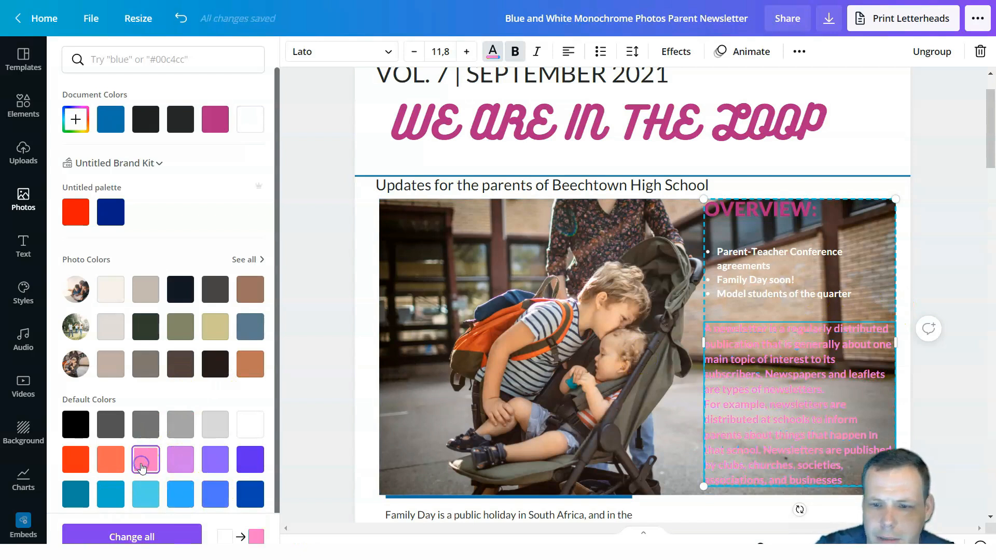
Recolour the newsletter paragraph in the Overview group with a medium blue from the default colours.
{"action": "left_click", "coordinate": [215, 498]}
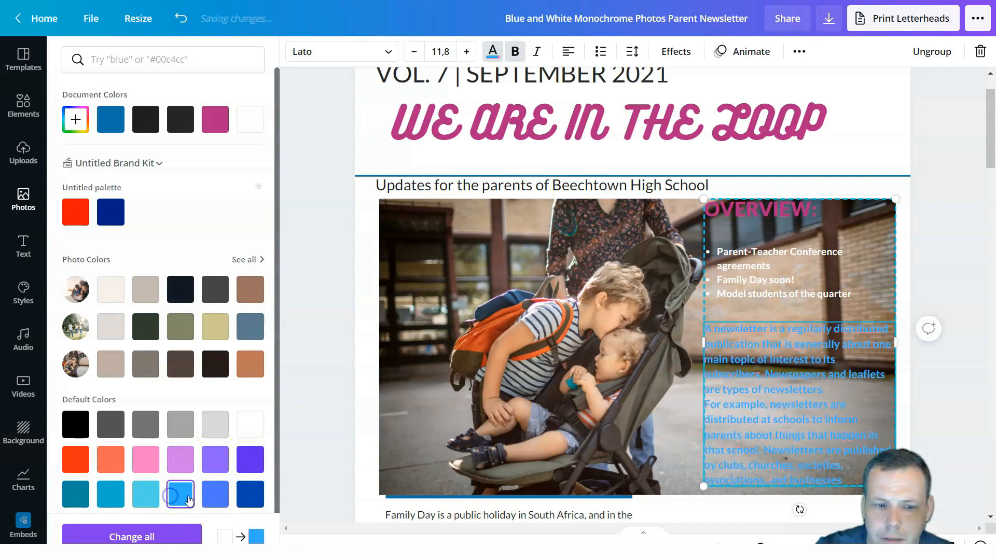
{"action": "scroll", "coordinate": [672, 256], "scroll_direction": "down", "scroll_amount": 2}
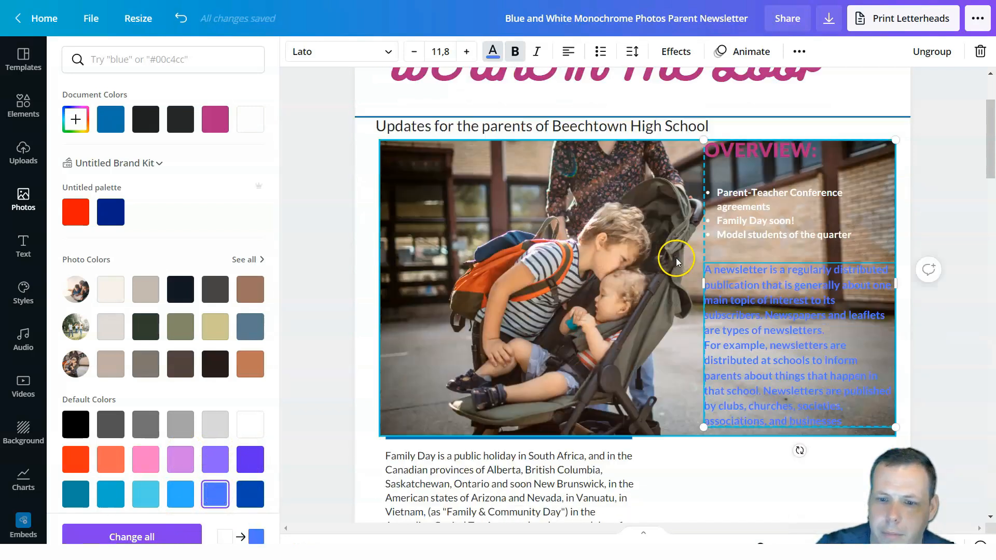
Examine the layout of page 1 from the title down to the Family Day text and the monochrome photo pair.
{"action": "scroll", "coordinate": [658, 174], "scroll_direction": "down", "scroll_amount": 5}
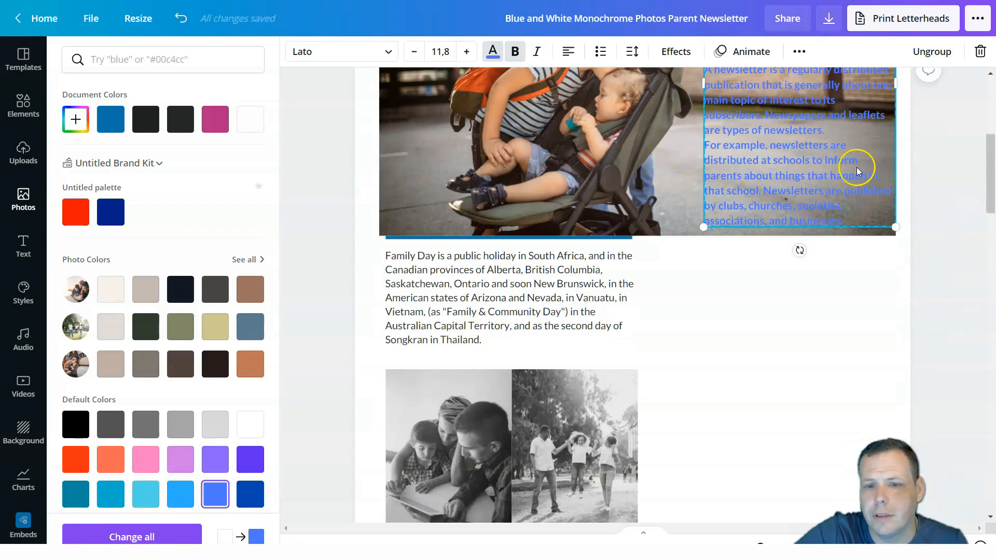
{"action": "scroll", "coordinate": [845, 150], "scroll_direction": "down", "scroll_amount": 5}
{"action": "scroll", "coordinate": [858, 138], "scroll_direction": "up", "scroll_amount": 12}
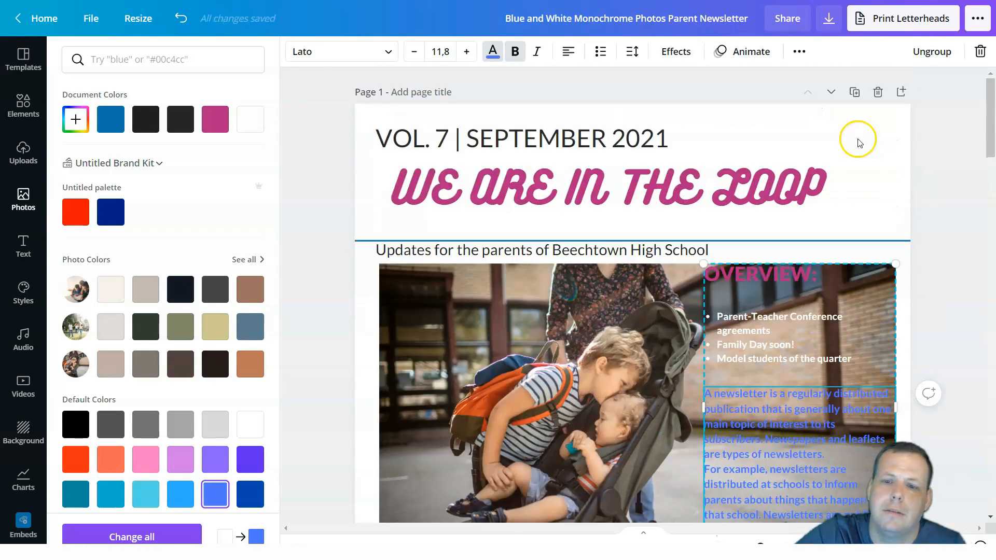
{"action": "scroll", "coordinate": [912, 275], "scroll_direction": "down", "scroll_amount": 7}
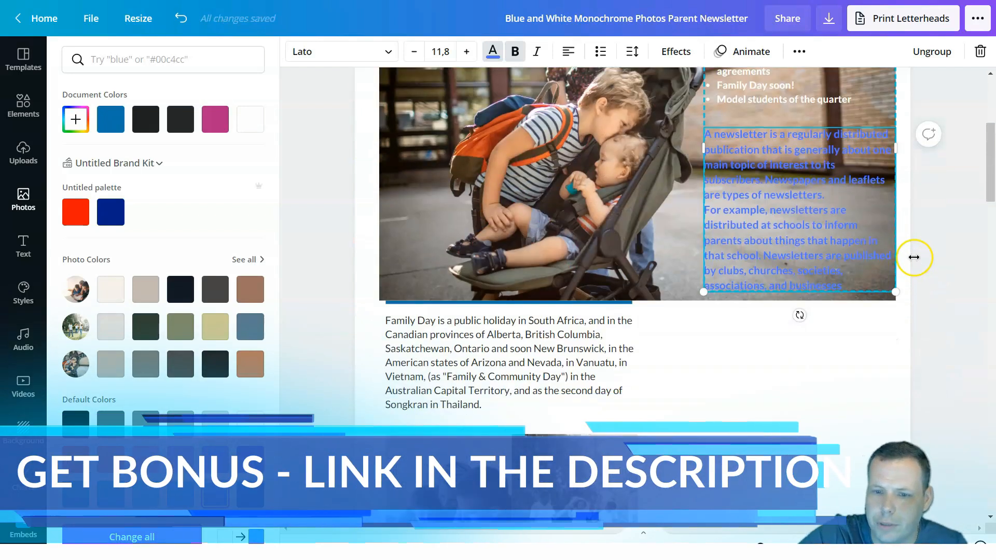
{"action": "scroll", "coordinate": [655, 290], "scroll_direction": "up", "scroll_amount": 1}
{"action": "scroll", "coordinate": [655, 296], "scroll_direction": "down", "scroll_amount": 14}
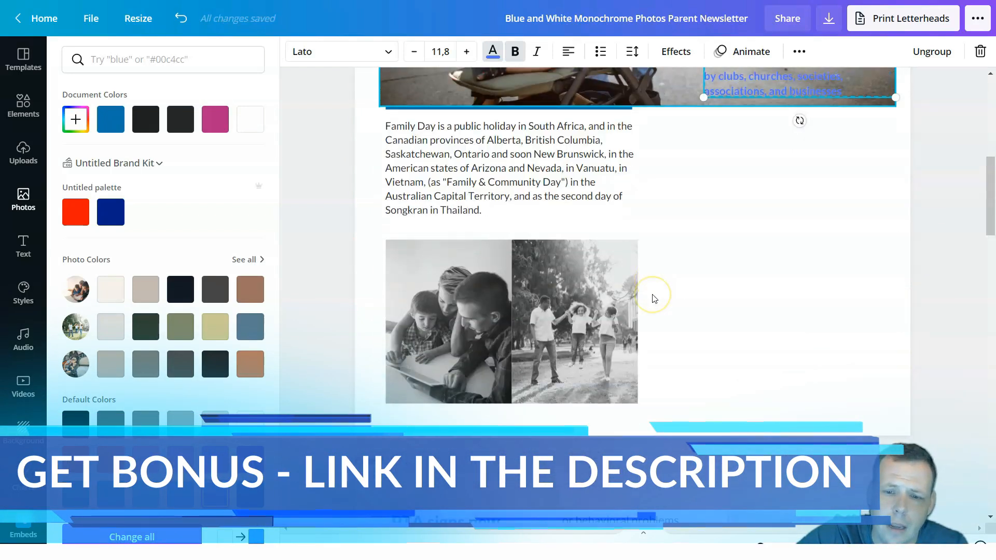
{"action": "scroll", "coordinate": [656, 311], "scroll_direction": "up", "scroll_amount": 9}
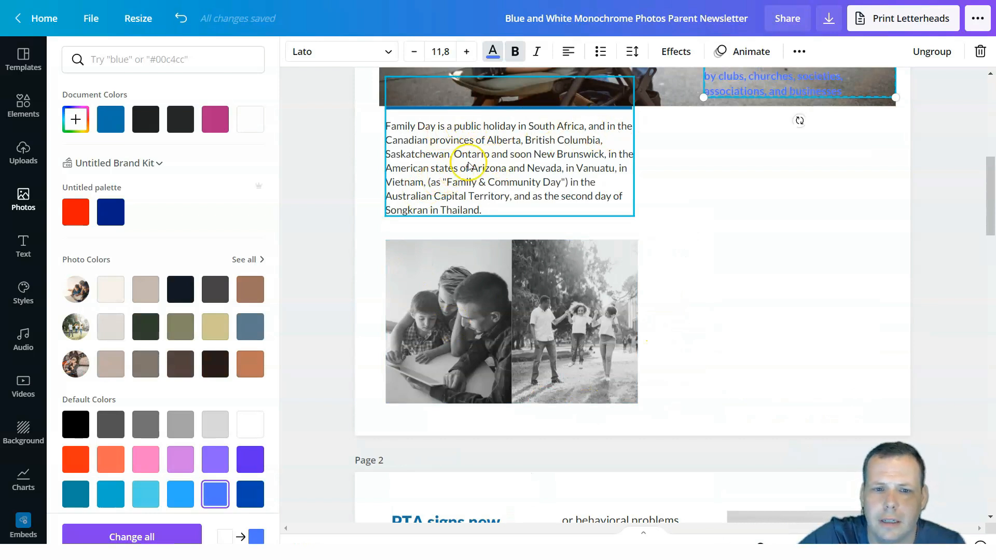
{"action": "scroll", "coordinate": [557, 192], "scroll_direction": "up", "scroll_amount": 10}
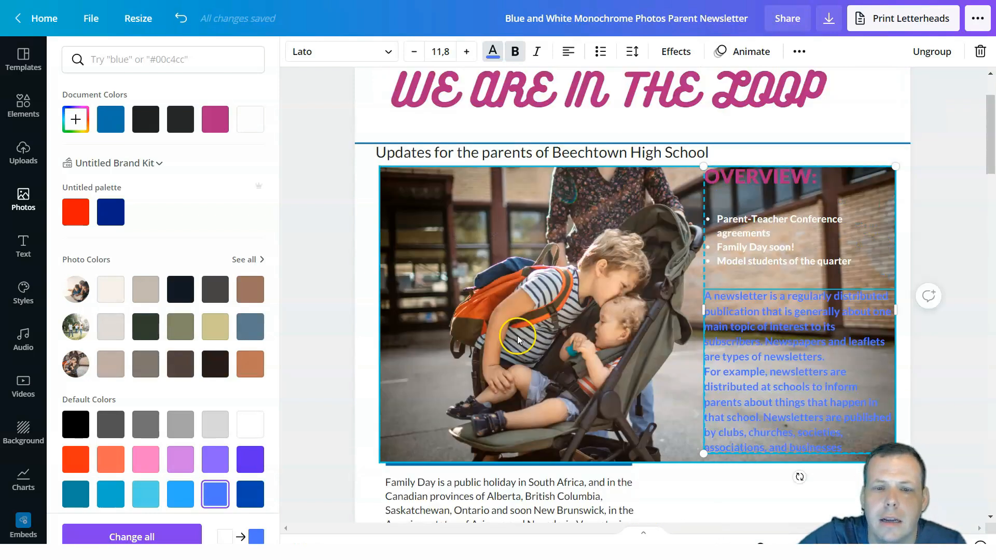
Delete the Family Day description paragraph below the header photo, keeping its heading and blue line.
{"action": "scroll", "coordinate": [520, 361], "scroll_direction": "down", "scroll_amount": 8}
{"action": "left_click", "coordinate": [501, 330]}
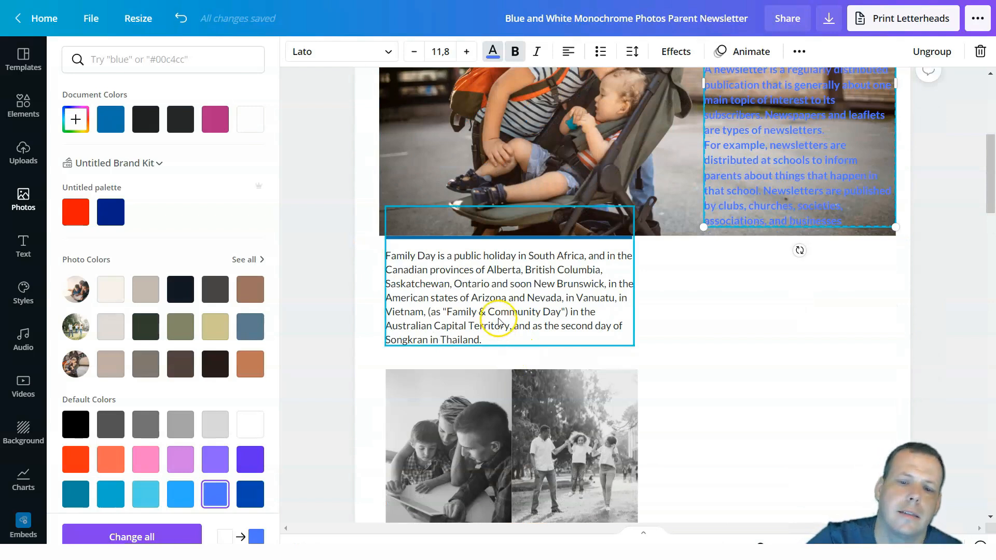
{"action": "left_click", "coordinate": [498, 318]}
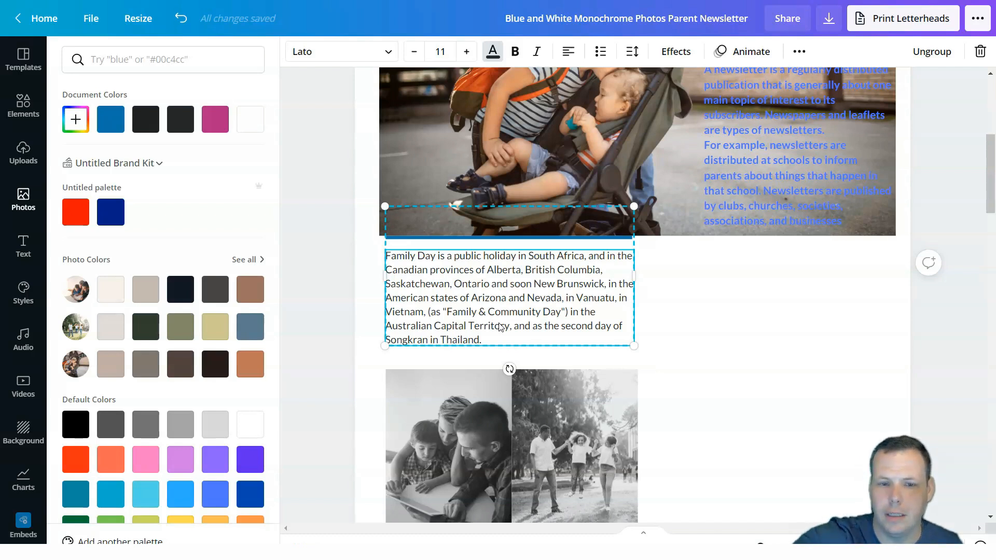
{"action": "key", "text": "Delete"}
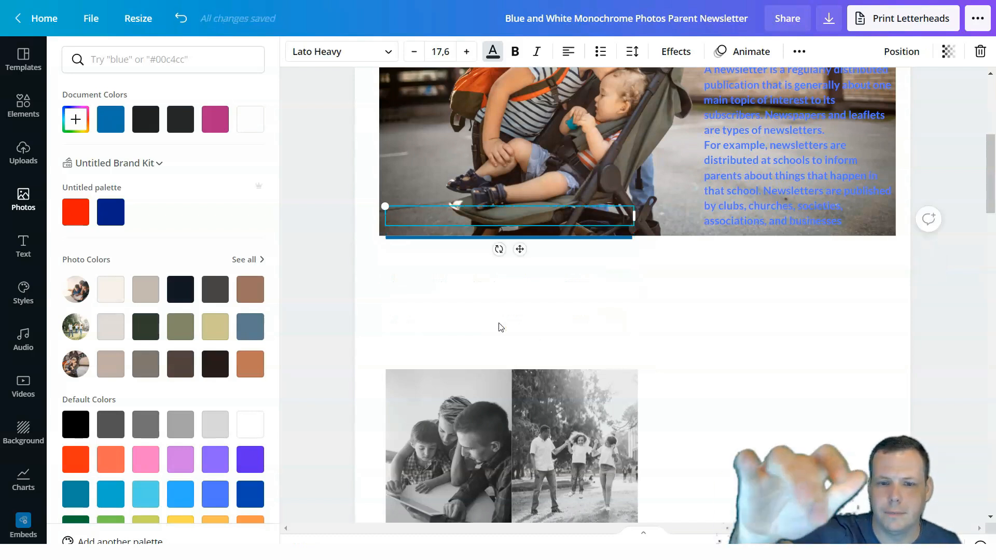
Move the header photo up and toward the page's right edge to uncover the Family Day heading beneath it.
{"action": "left_click", "coordinate": [532, 324]}
{"action": "left_click", "coordinate": [496, 225]}
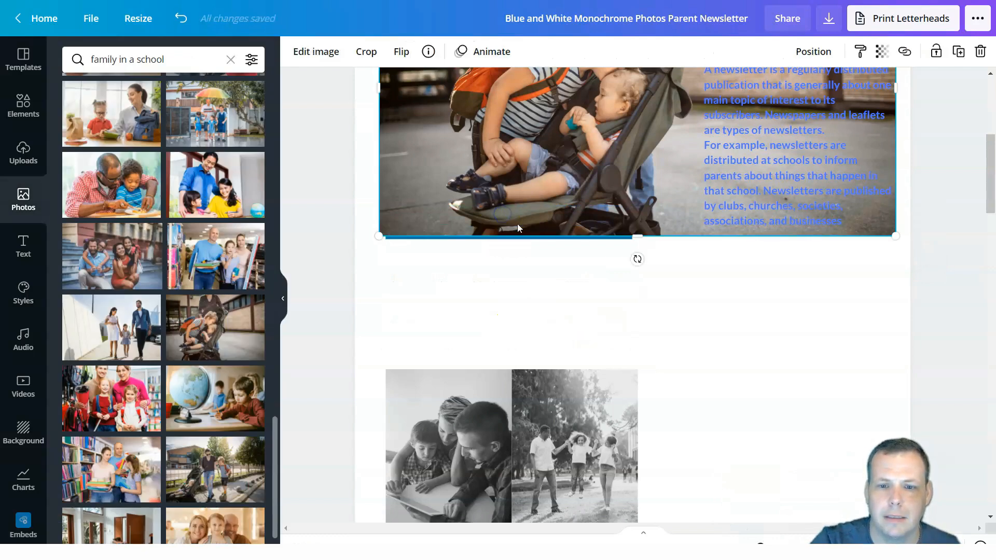
{"action": "left_click", "coordinate": [540, 271]}
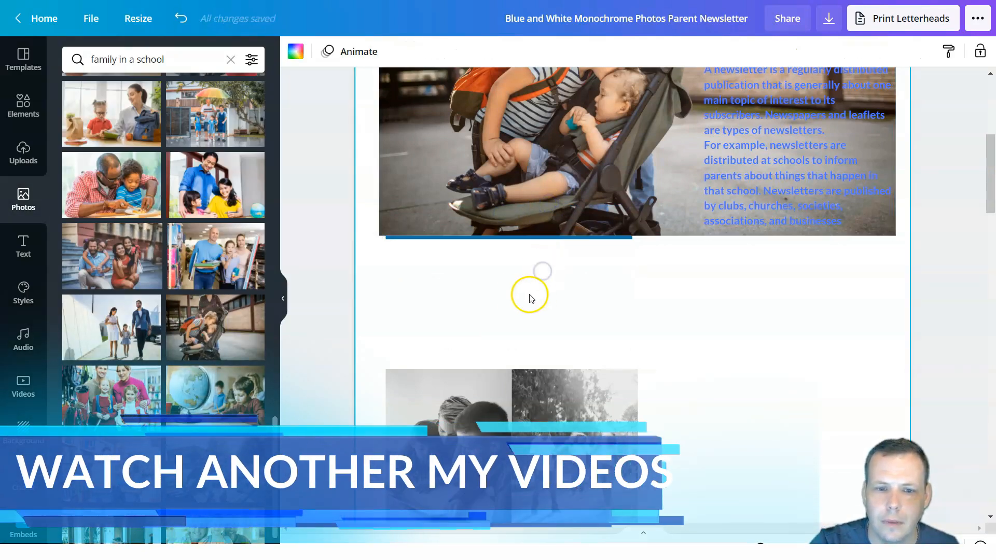
{"action": "scroll", "coordinate": [542, 283], "scroll_direction": "up", "scroll_amount": 1}
{"action": "scroll", "coordinate": [543, 285], "scroll_direction": "up", "scroll_amount": 2}
{"action": "scroll", "coordinate": [543, 285], "scroll_direction": "up", "scroll_amount": 1}
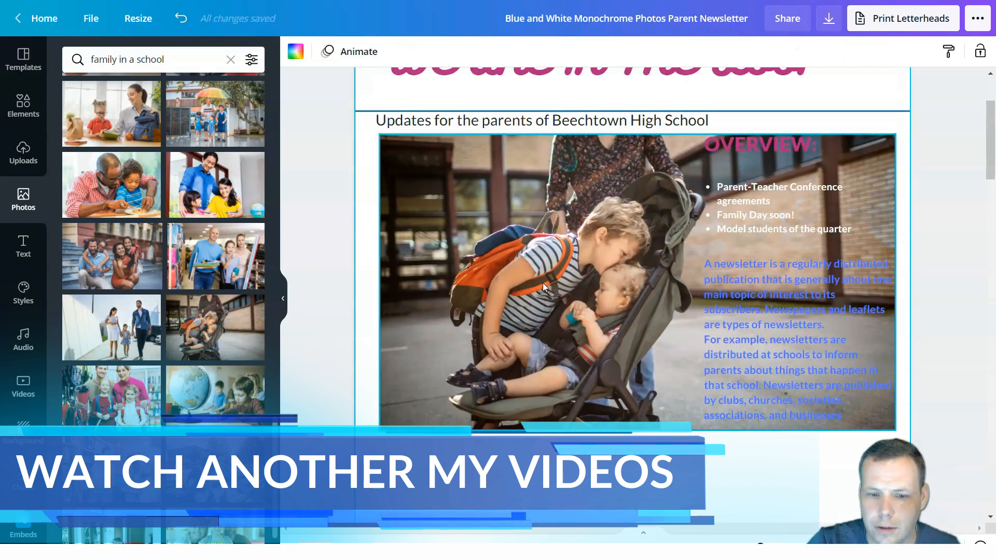
{"action": "left_click_drag", "start_coordinate": [542, 282], "coordinate": [567, 310]}
{"action": "left_click_drag", "start_coordinate": [549, 265], "coordinate": [548, 261]}
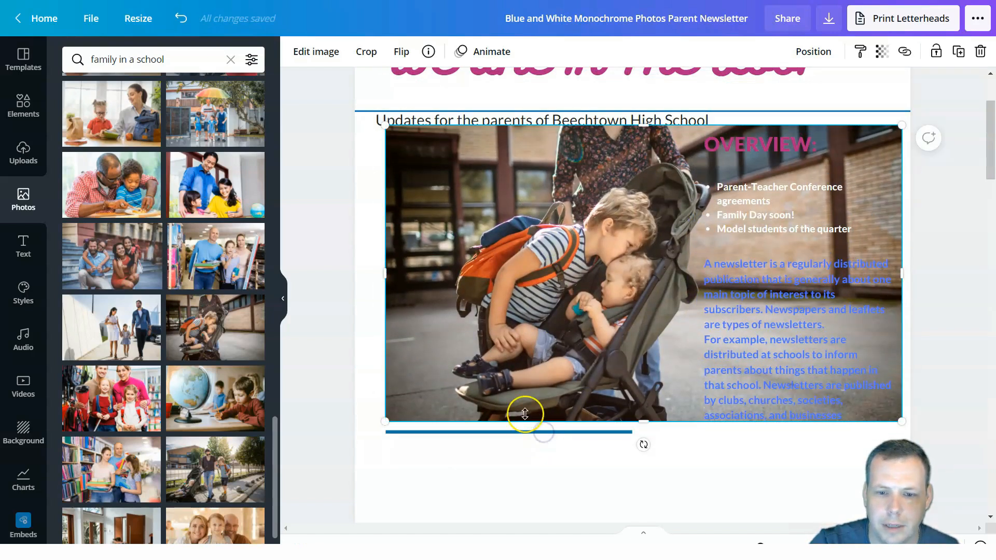
{"action": "scroll", "coordinate": [457, 284], "scroll_direction": "down", "scroll_amount": 1}
{"action": "left_click_drag", "start_coordinate": [478, 276], "coordinate": [489, 268]}
Group the "Family Day at the school" heading with its blue line and move the group down below the header photo.
{"action": "left_click", "coordinate": [389, 346]}
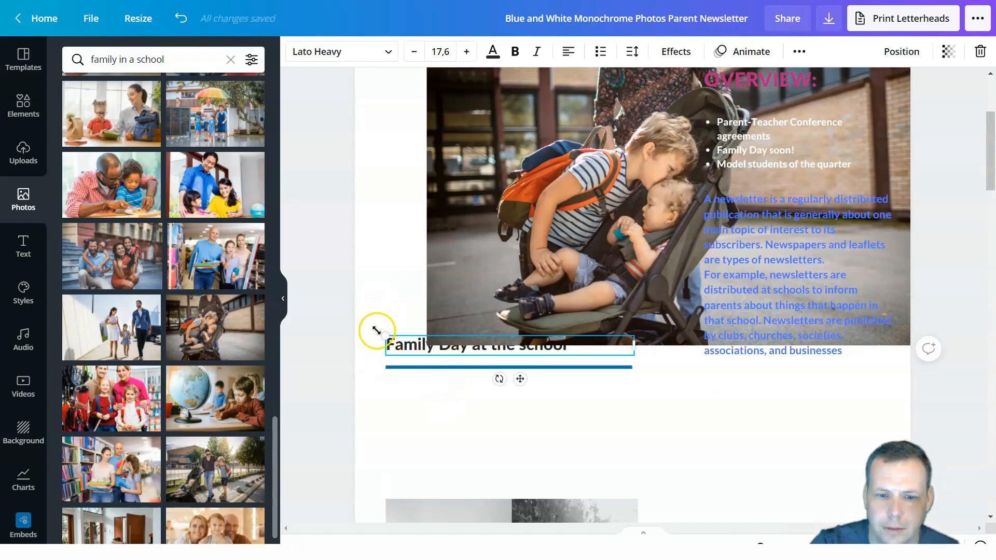
{"action": "left_click", "coordinate": [395, 309]}
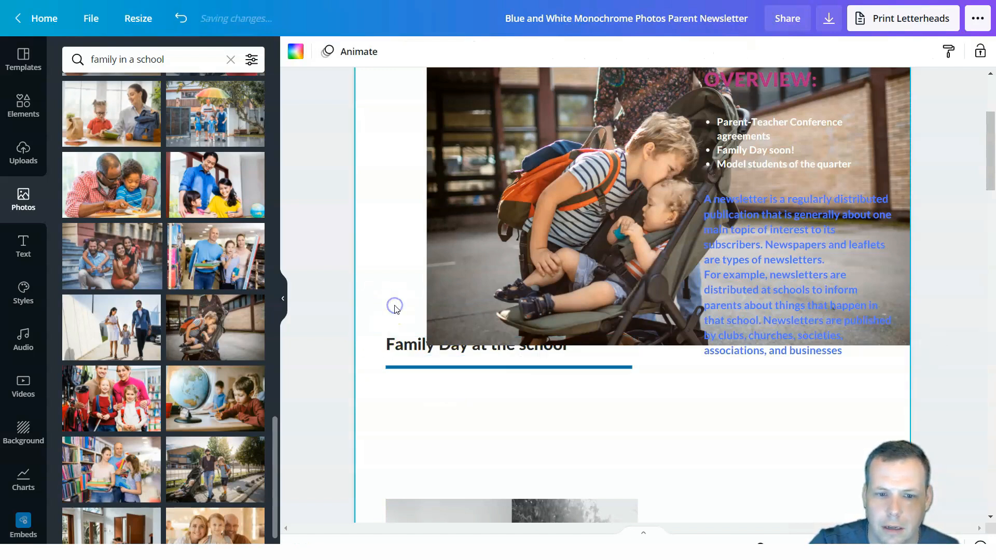
{"action": "left_click_drag", "start_coordinate": [377, 372], "coordinate": [403, 377]}
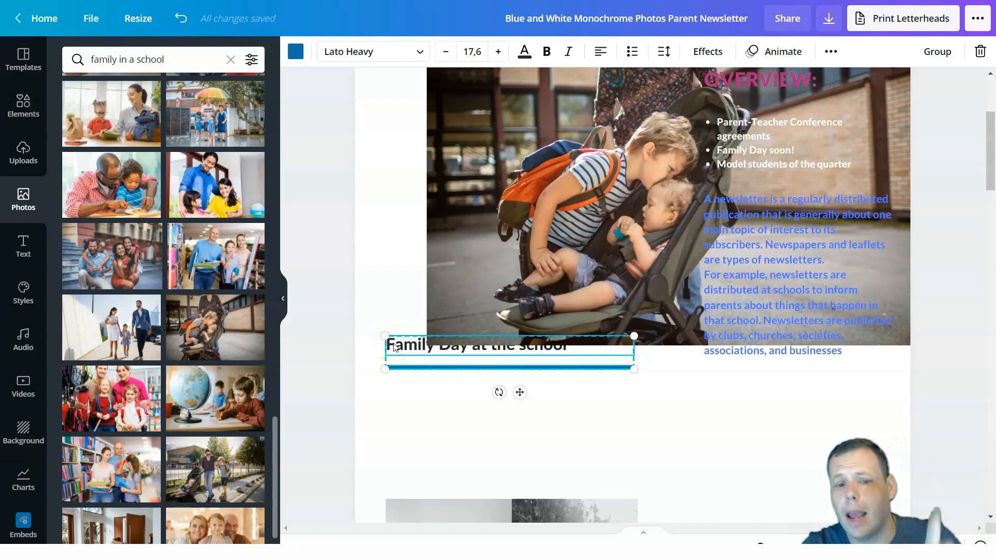
{"action": "right_click", "coordinate": [394, 347]}
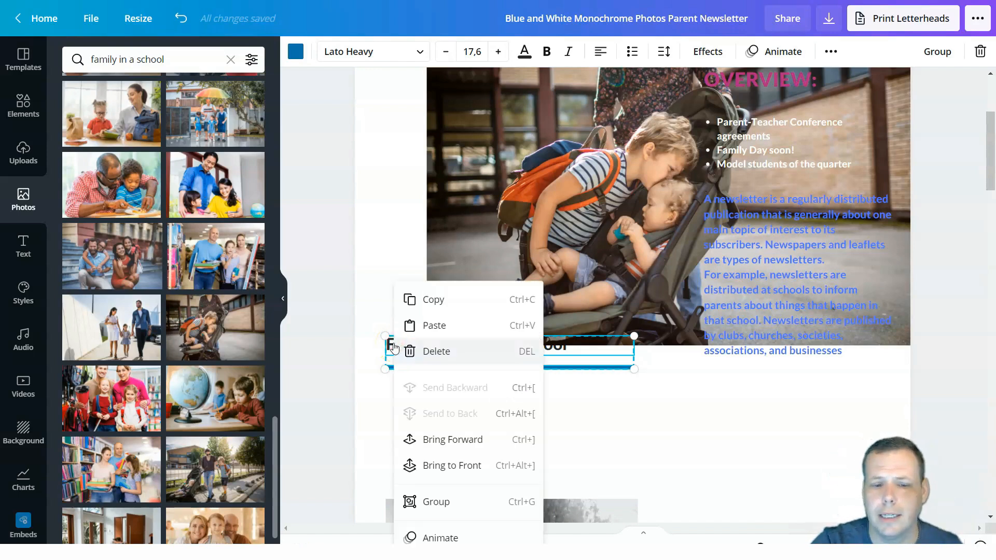
{"action": "left_click", "coordinate": [447, 504]}
{"action": "left_click_drag", "start_coordinate": [392, 352], "coordinate": [382, 392]}
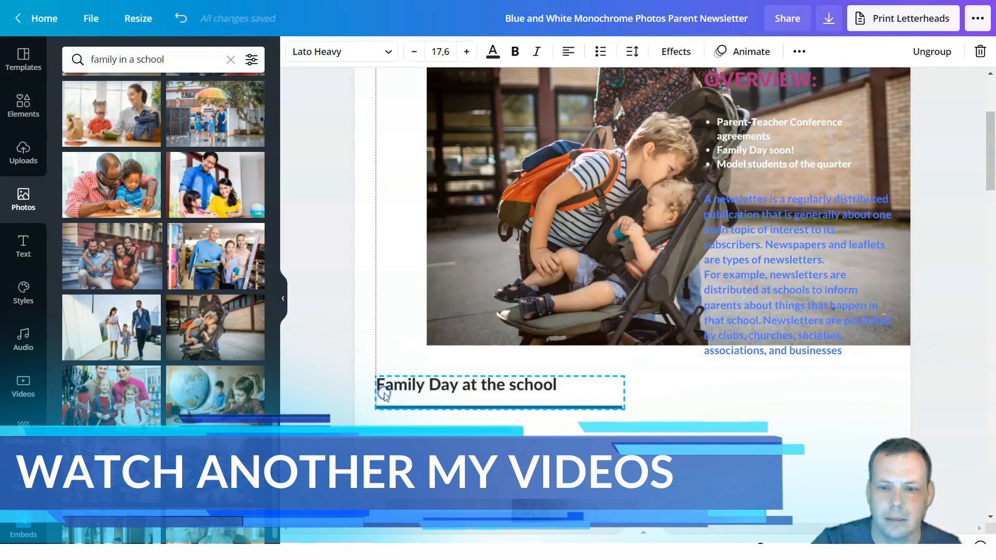
Move the header photo back directly under the "Updates for the parents" line, aligned with that text's left edge.
{"action": "left_click", "coordinate": [509, 233]}
{"action": "left_click_drag", "start_coordinate": [509, 234], "coordinate": [482, 247]}
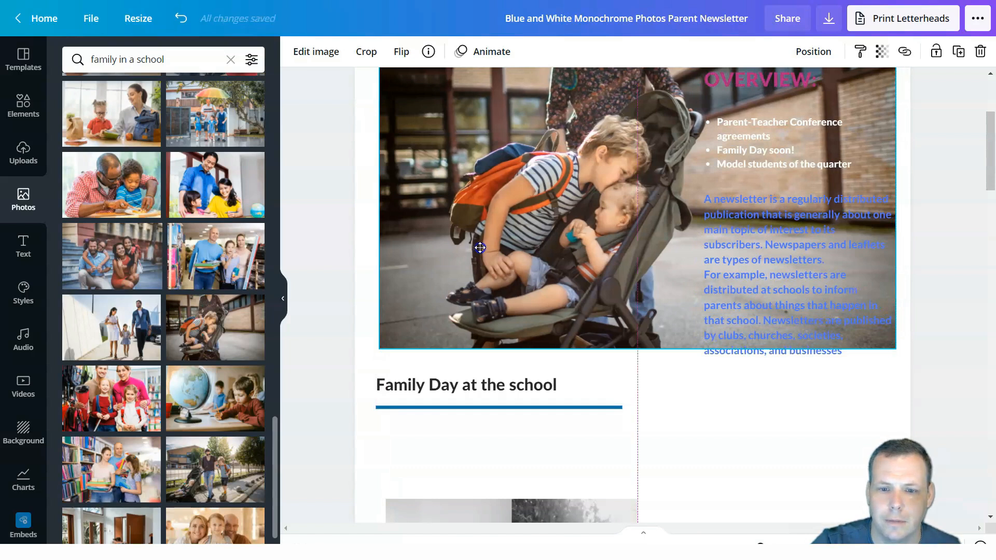
{"action": "scroll", "coordinate": [817, 415], "scroll_direction": "up", "scroll_amount": 4}
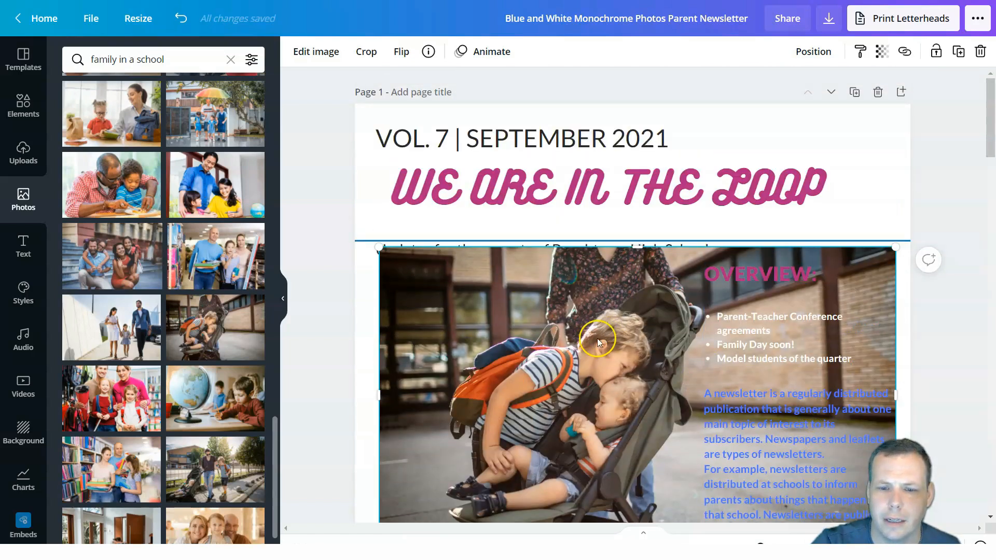
{"action": "scroll", "coordinate": [597, 338], "scroll_direction": "down", "scroll_amount": 3}
{"action": "left_click_drag", "start_coordinate": [596, 257], "coordinate": [594, 271]}
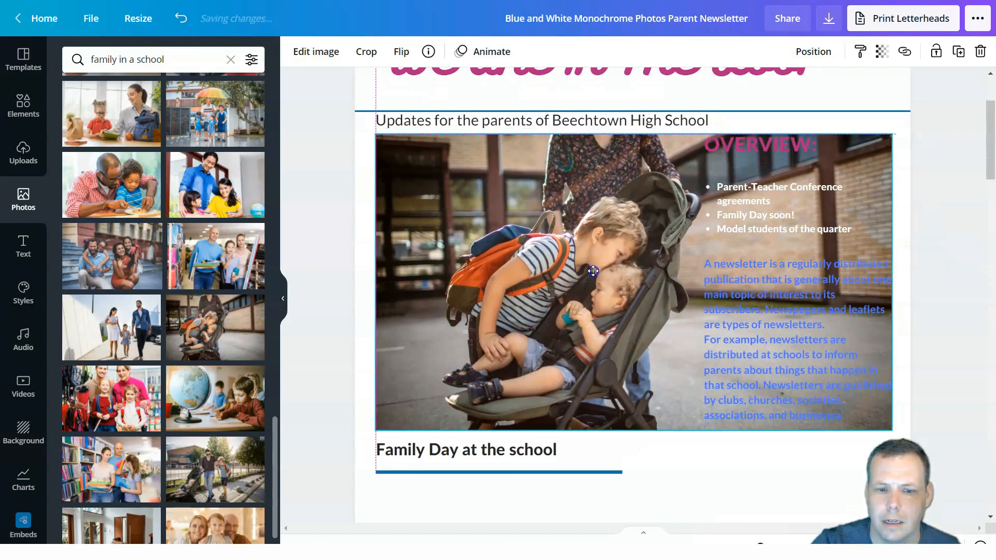
Review the arrangement of page 1 and compare it with the article layout on page 2.
{"action": "scroll", "coordinate": [506, 433], "scroll_direction": "down", "scroll_amount": 3}
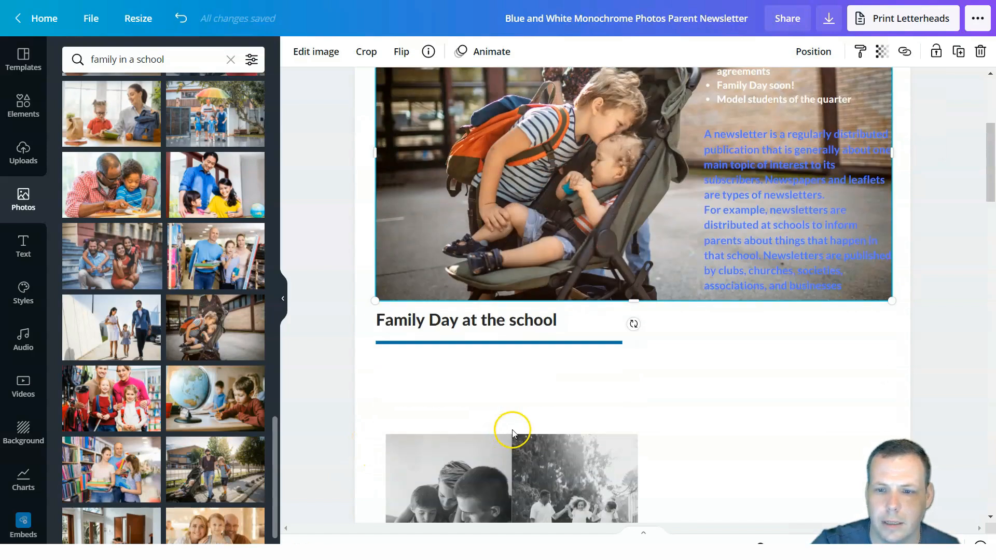
{"action": "scroll", "coordinate": [531, 282], "scroll_direction": "down", "scroll_amount": 4}
{"action": "scroll", "coordinate": [560, 302], "scroll_direction": "up", "scroll_amount": 7}
{"action": "scroll", "coordinate": [674, 359], "scroll_direction": "up", "scroll_amount": 3}
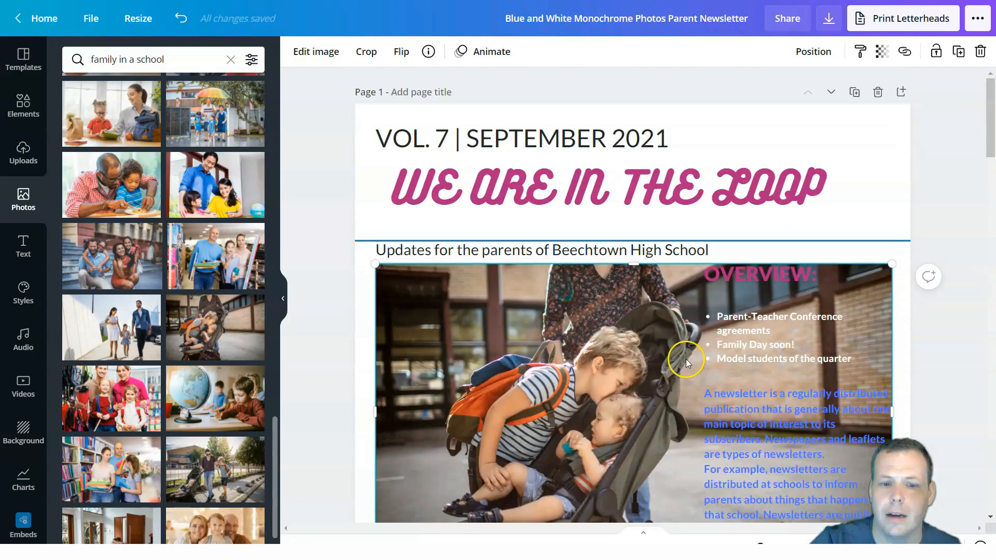
{"action": "scroll", "coordinate": [670, 343], "scroll_direction": "down", "scroll_amount": 3}
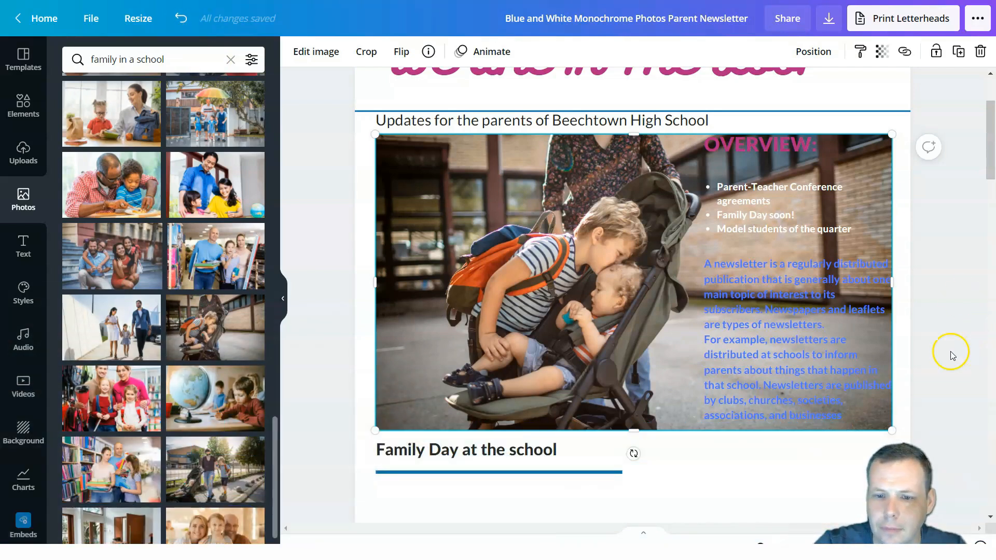
{"action": "scroll", "coordinate": [952, 355], "scroll_direction": "down", "scroll_amount": 12}
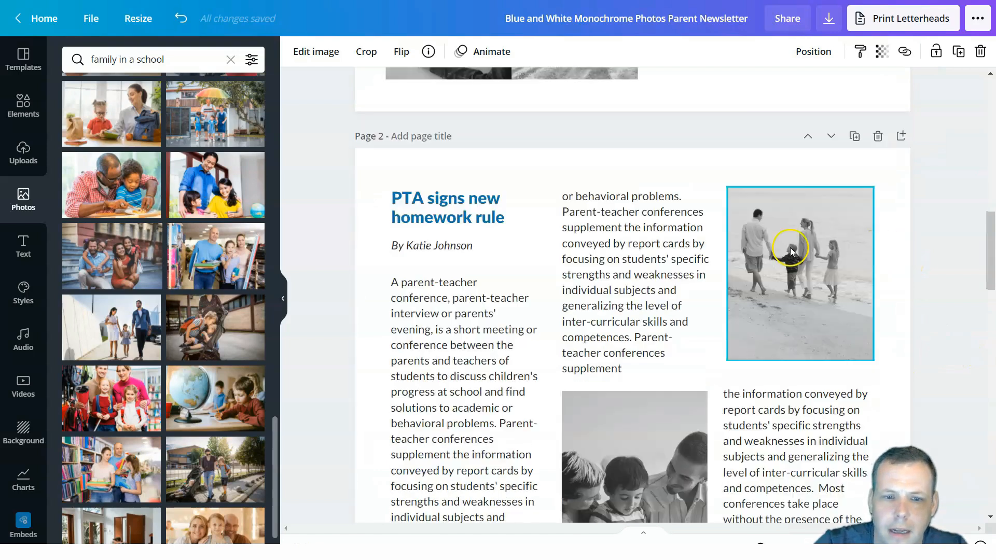
{"action": "scroll", "coordinate": [711, 216], "scroll_direction": "up", "scroll_amount": 8}
{"action": "scroll", "coordinate": [687, 220], "scroll_direction": "down", "scroll_amount": 5}
{"action": "scroll", "coordinate": [642, 256], "scroll_direction": "up", "scroll_amount": 3}
{"action": "scroll", "coordinate": [773, 220], "scroll_direction": "up", "scroll_amount": 4}
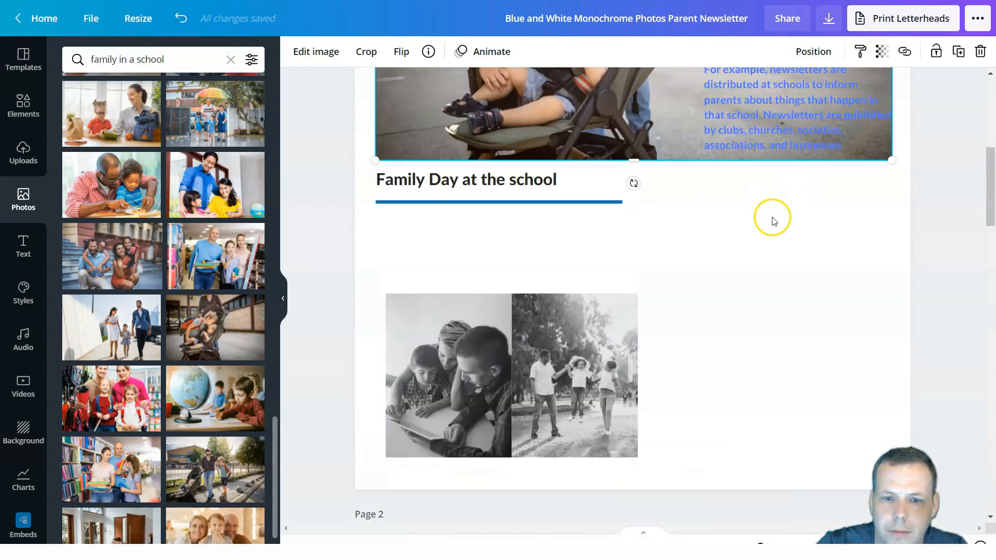
Move the monochrome photo pair up to sit just below the blue line of the Family Day heading.
{"action": "left_click_drag", "start_coordinate": [548, 416], "coordinate": [536, 344]}
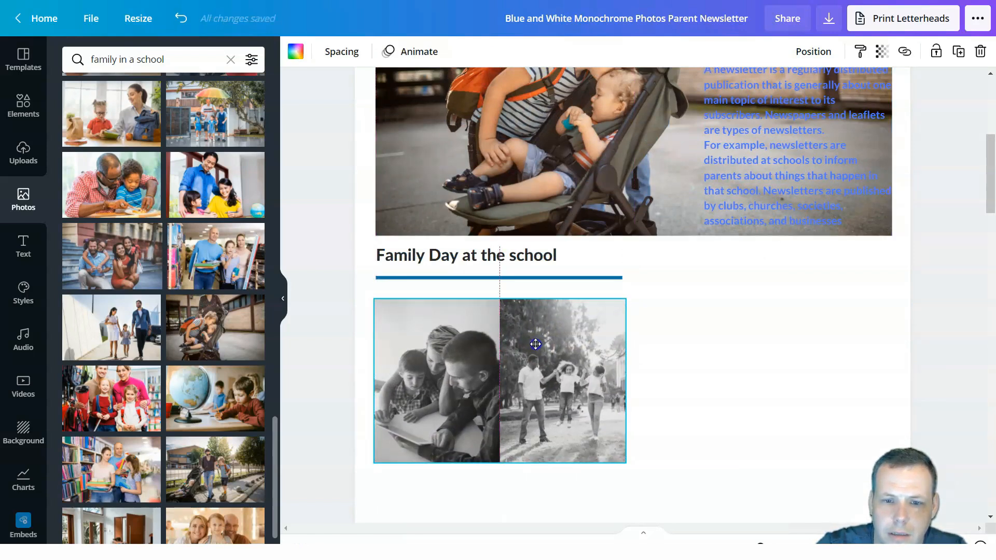
{"action": "scroll", "coordinate": [668, 338], "scroll_direction": "down", "scroll_amount": 7}
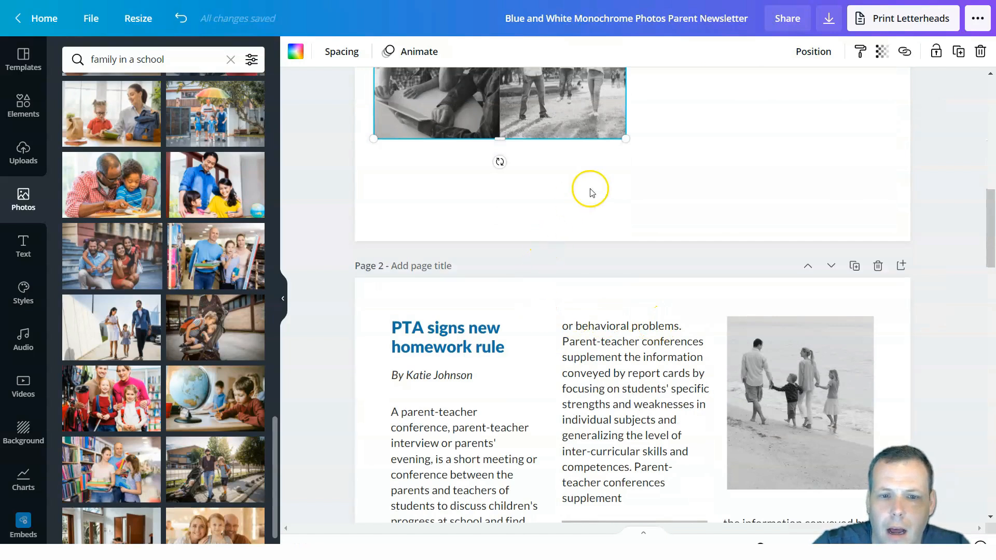
{"action": "scroll", "coordinate": [585, 187], "scroll_direction": "up", "scroll_amount": 6}
{"action": "scroll", "coordinate": [754, 335], "scroll_direction": "down", "scroll_amount": 3}
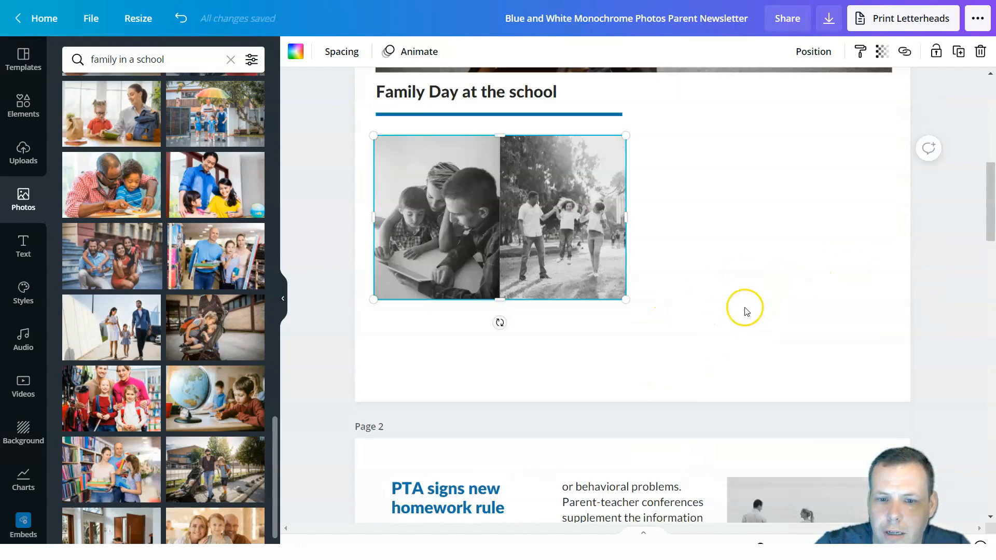
{"action": "scroll", "coordinate": [789, 244], "scroll_direction": "up", "scroll_amount": 1}
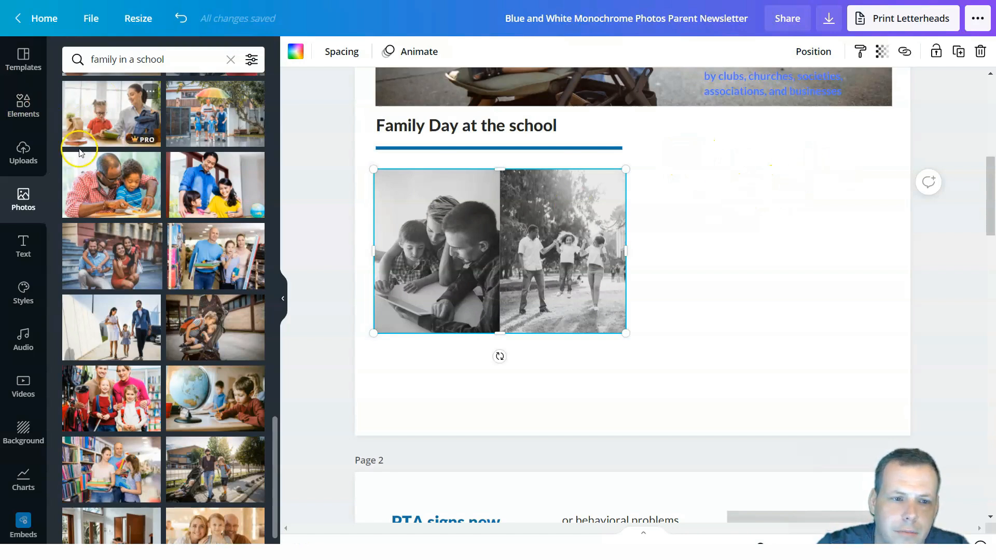
Add a heading reading "Our first day" in the empty area beside the monochrome photo pair on page 1.
{"action": "left_click", "coordinate": [25, 246]}
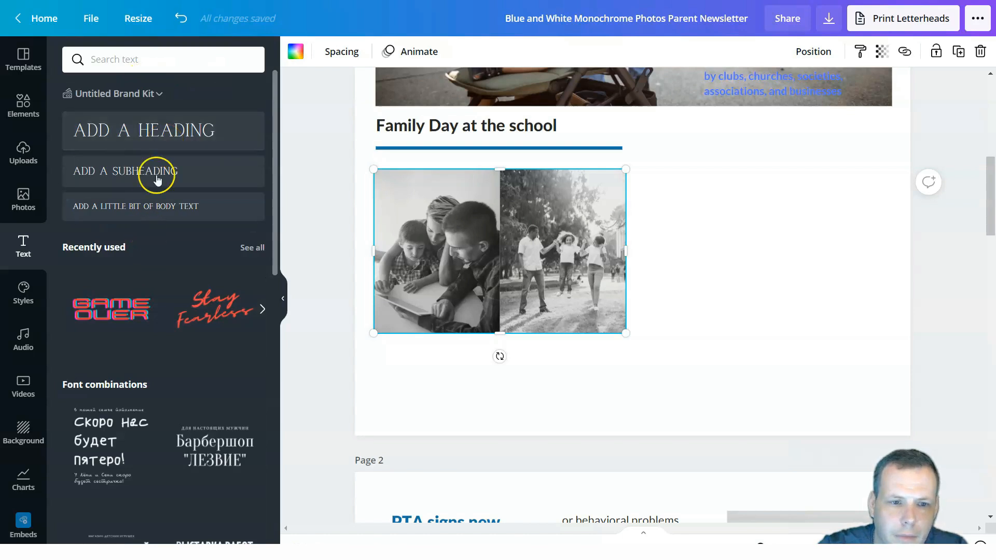
{"action": "left_click", "coordinate": [164, 136]}
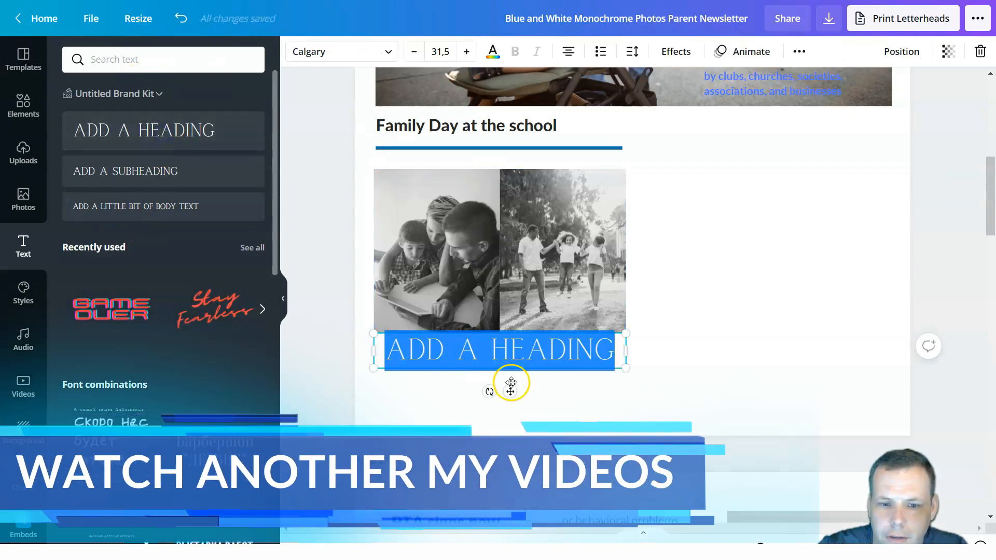
{"action": "left_click_drag", "start_coordinate": [512, 393], "coordinate": [778, 211]}
{"action": "key", "text": "BackSpace"}
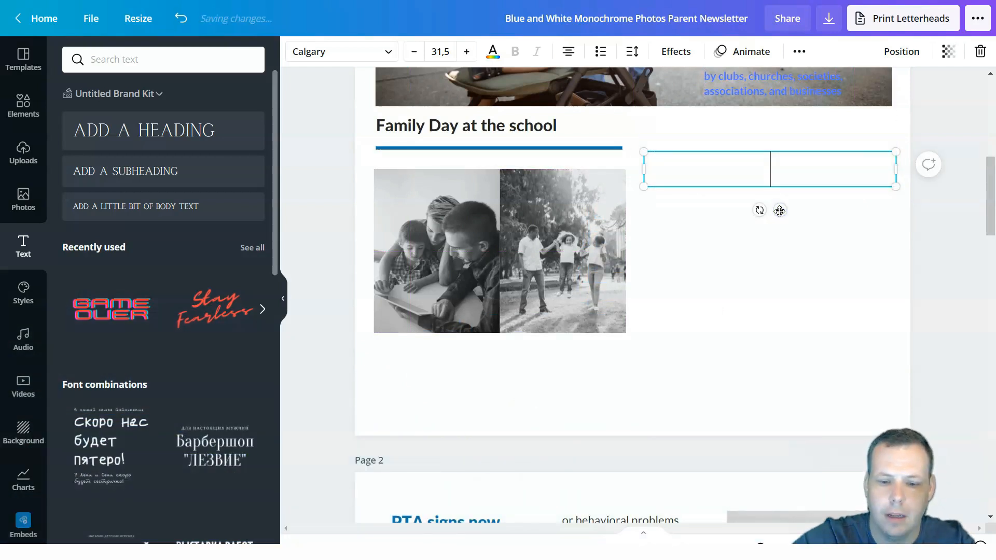
{"action": "type", "text": "OUR FIRS"}
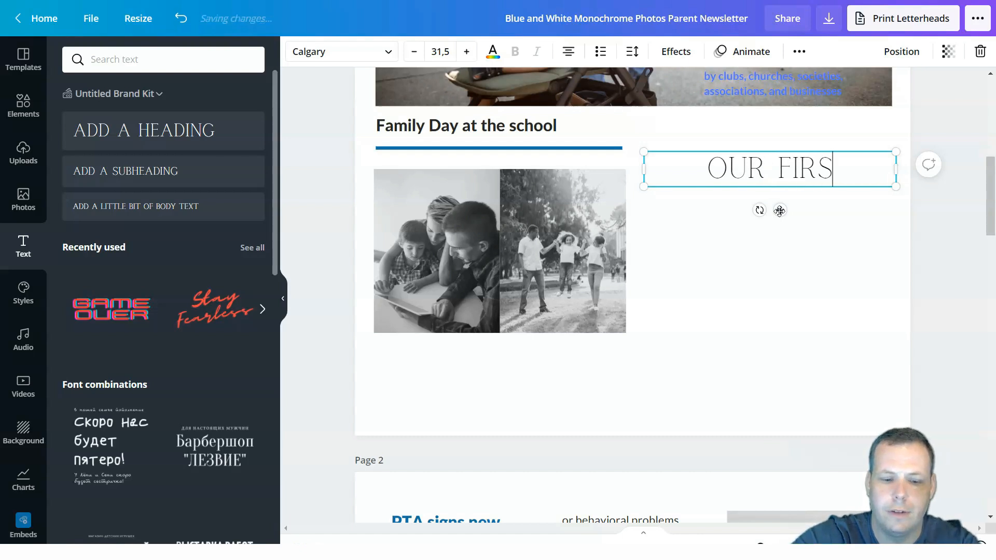
{"action": "type", "text": "T DAY"}
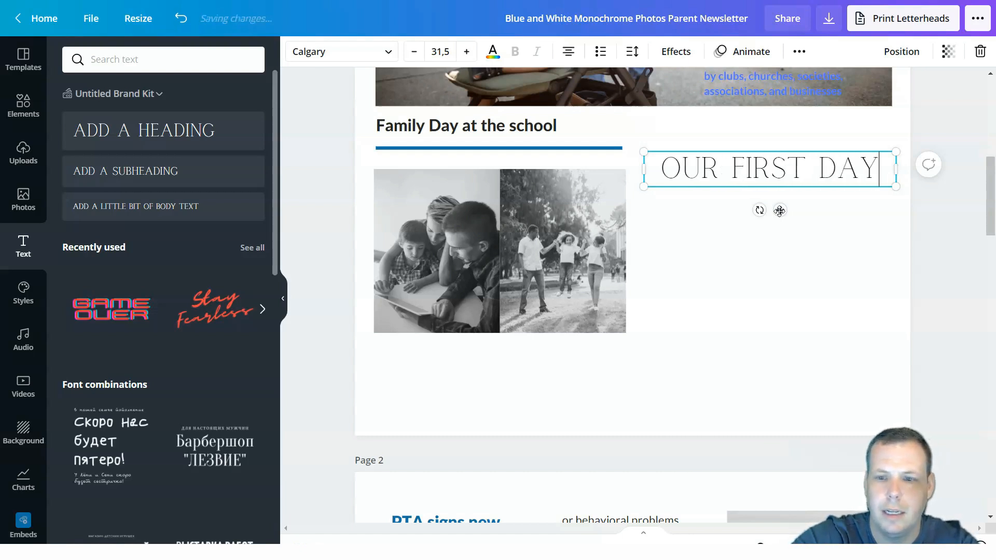
Reduce the font size of the "Our first day" heading to 23.5.
{"action": "scroll", "coordinate": [780, 210], "scroll_direction": "up", "scroll_amount": 2}
{"action": "left_click", "coordinate": [411, 51]}
{"action": "left_click", "coordinate": [411, 51]}
{"action": "left_click", "coordinate": [412, 51]}
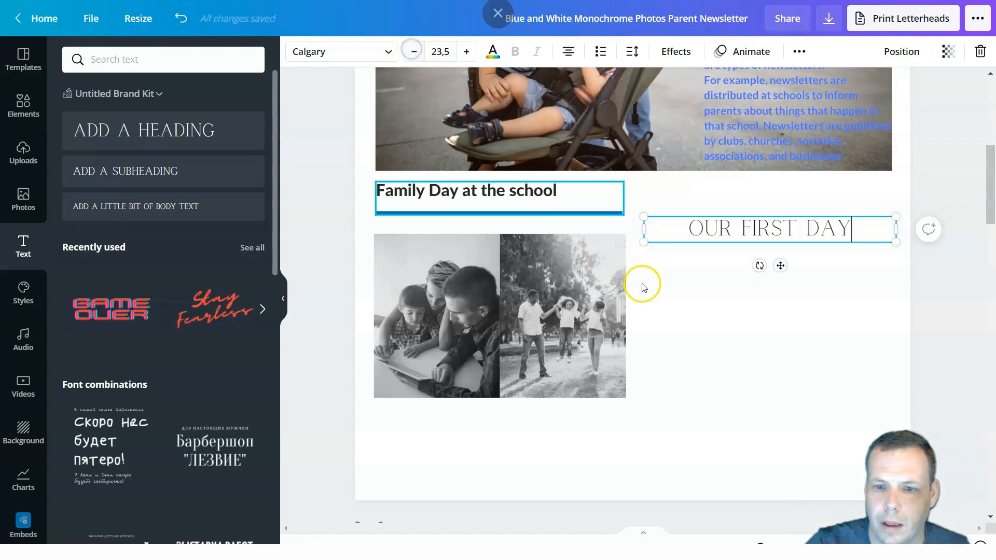
{"action": "left_click", "coordinate": [772, 338]}
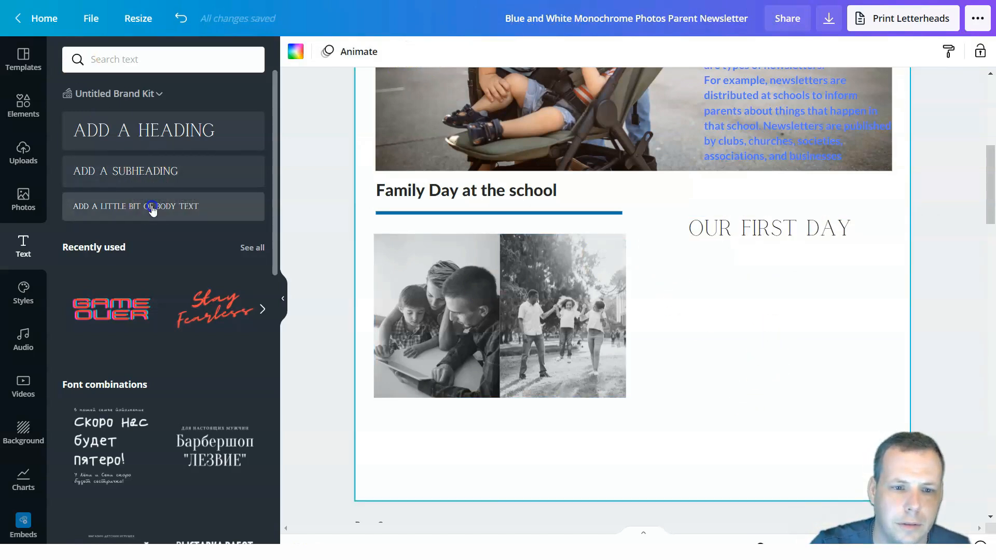
Add a body text line under the "Our first day" heading reading "this day in the loop its jbjxjk as".
{"action": "left_click_drag", "start_coordinate": [152, 213], "coordinate": [756, 265]}
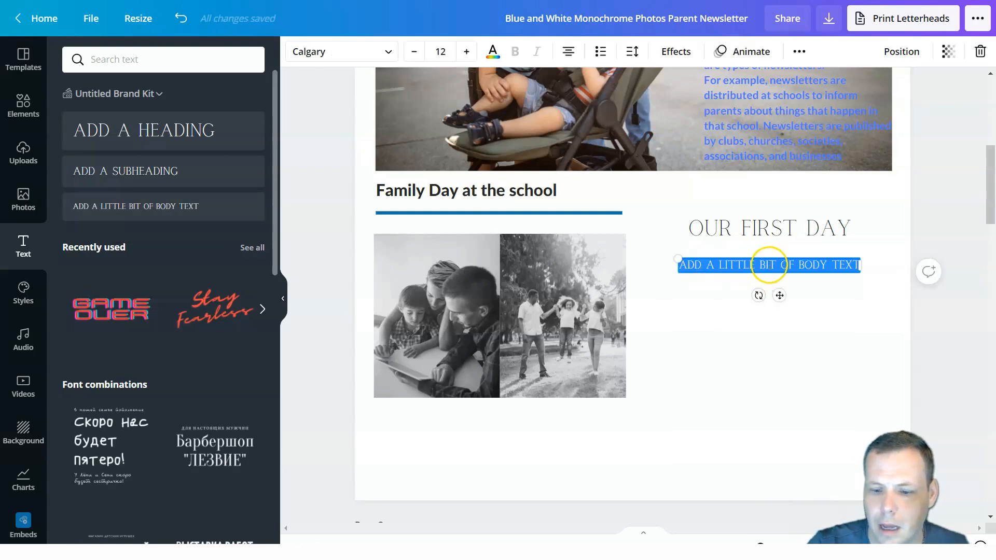
{"action": "key", "text": "BackSpace"}
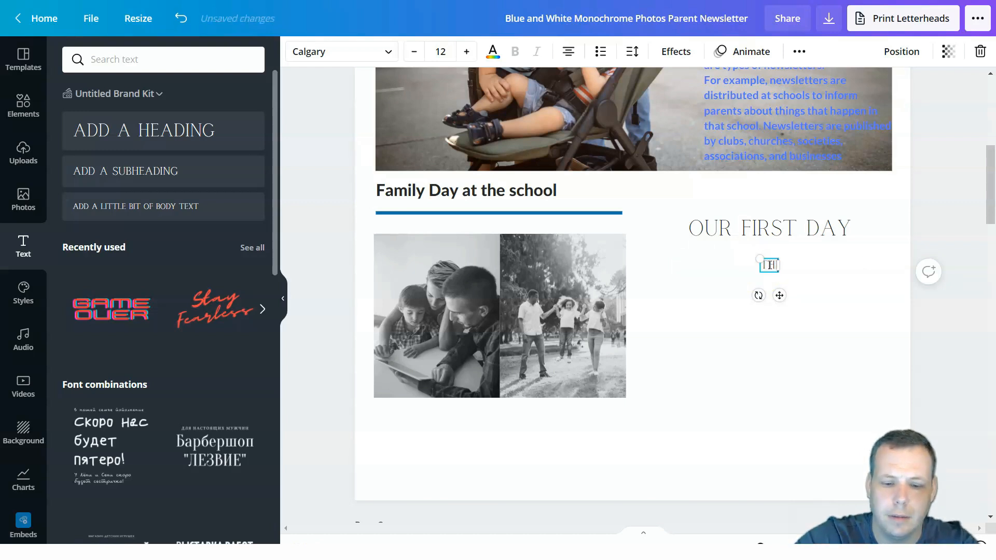
{"action": "type", "text": "THIS DAY IN THE"}
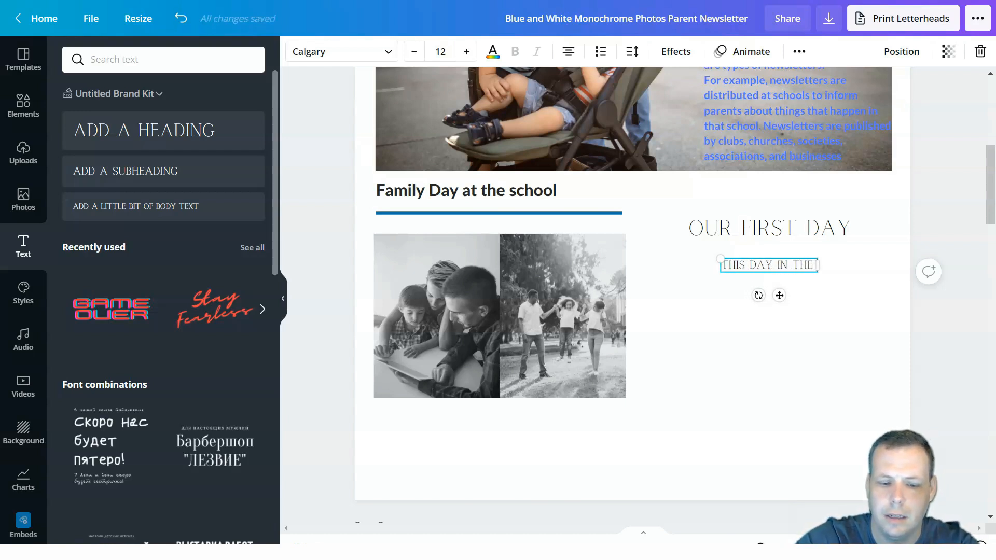
{"action": "type", "text": " LOOP ITS"}
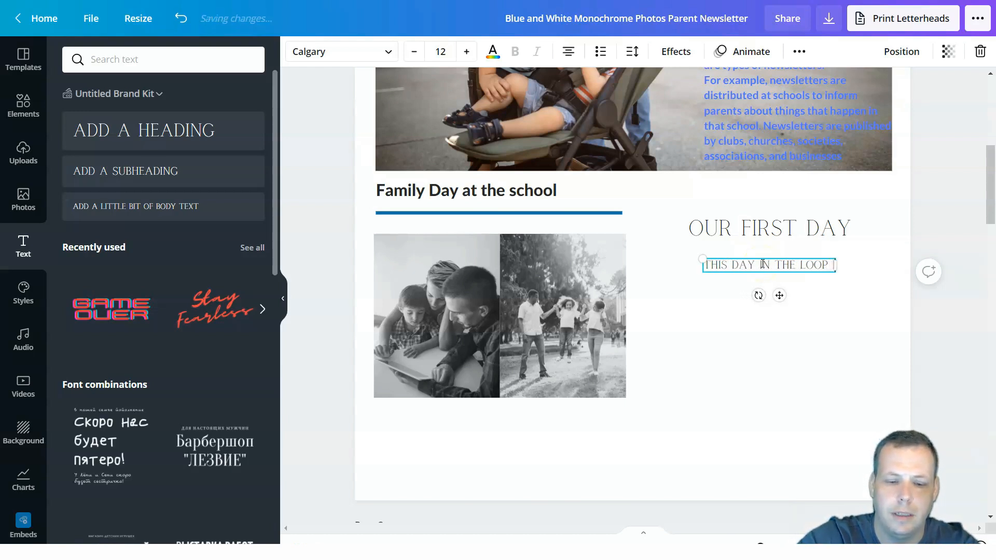
{"action": "type", "text": "  JBJXJK AS"}
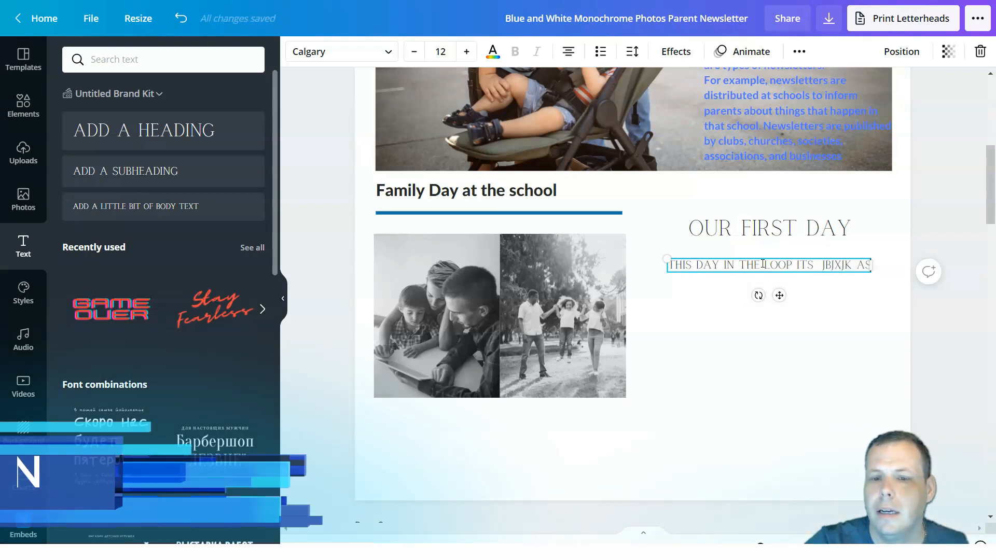
Change the font of the "Our first day" heading to Agrandir Narrow Black.
{"action": "scroll", "coordinate": [749, 284], "scroll_direction": "down", "scroll_amount": 1}
{"action": "left_click", "coordinate": [762, 229]}
{"action": "left_click", "coordinate": [718, 170]}
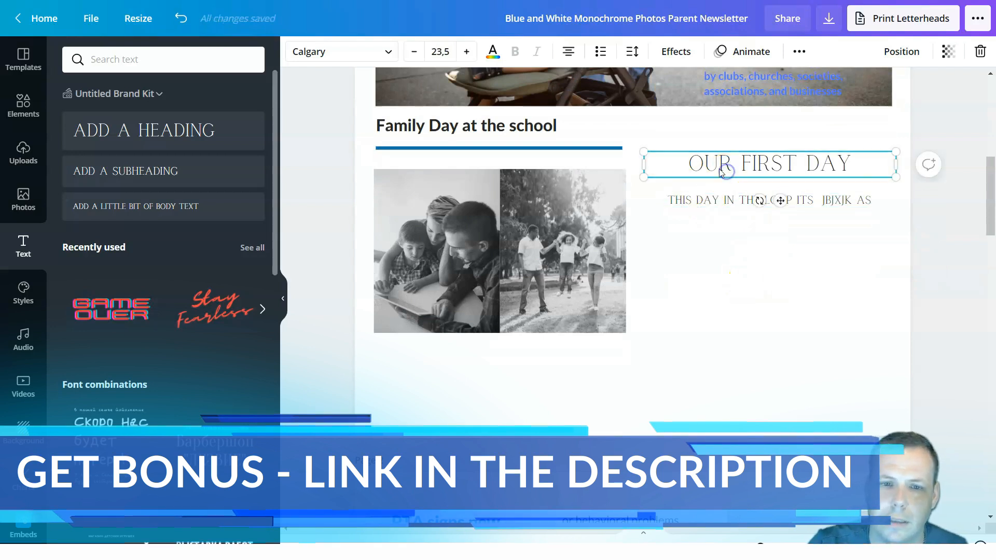
{"action": "left_click", "coordinate": [382, 51]}
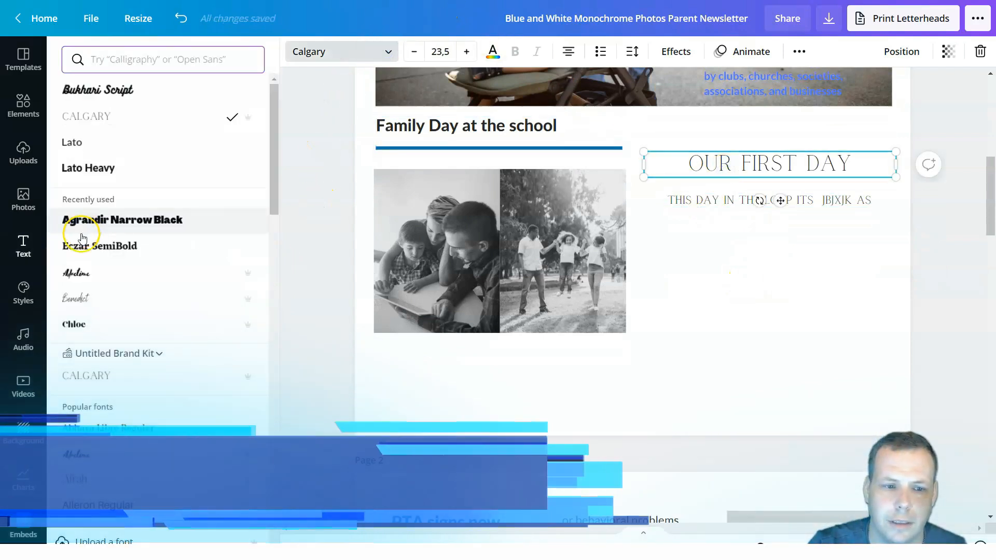
{"action": "left_click", "coordinate": [87, 226]}
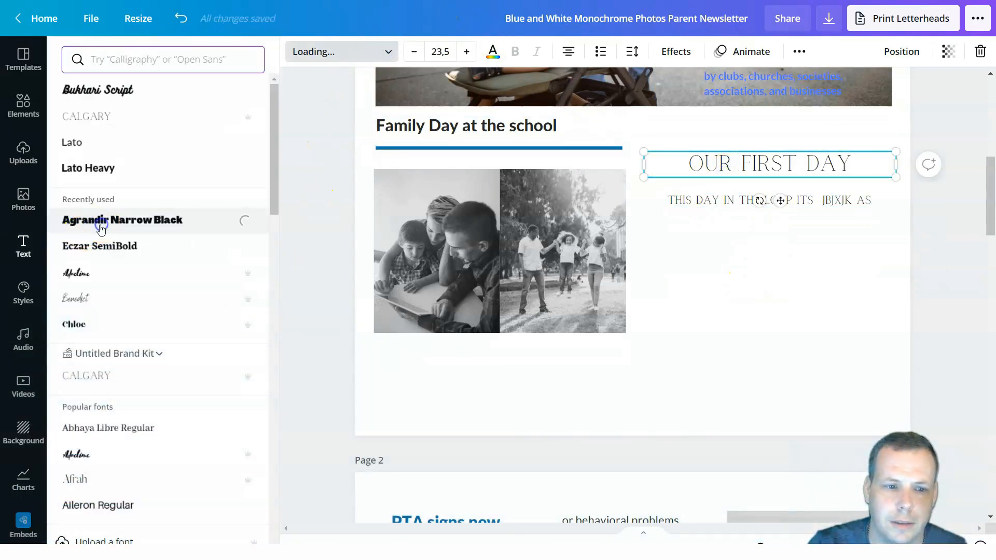
Color the "Our first day" heading light taupe, using a color picked from the page's photos.
{"action": "left_click", "coordinate": [706, 197]}
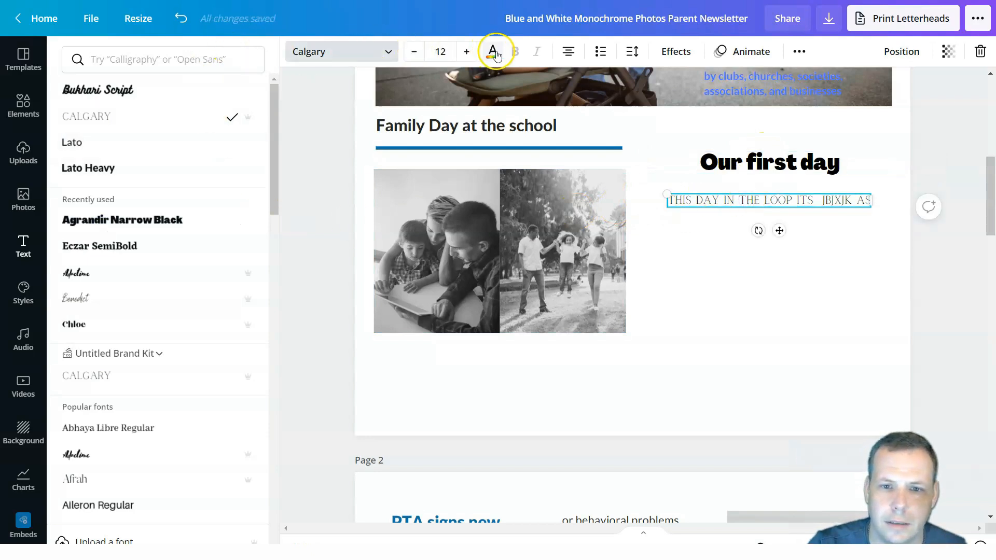
{"action": "left_click", "coordinate": [698, 151]}
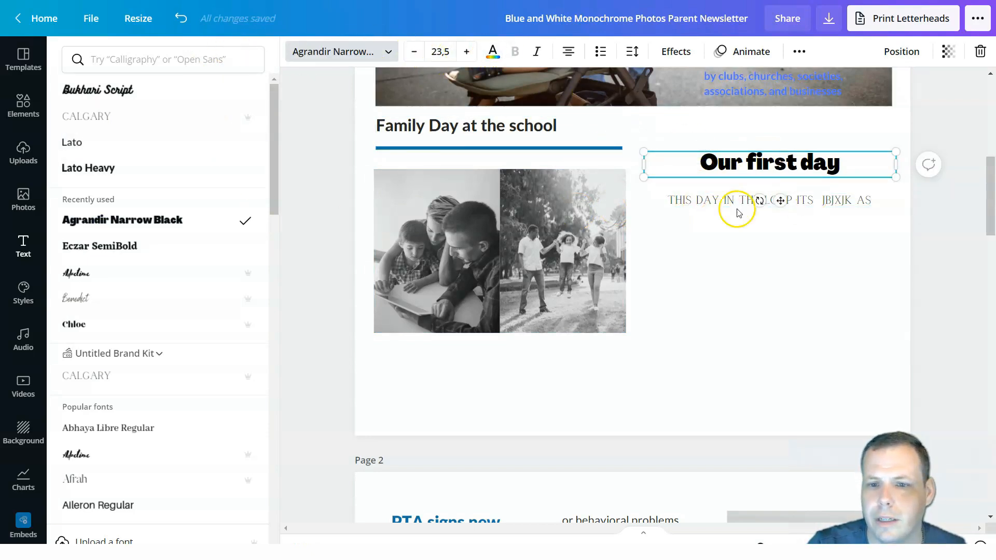
{"action": "left_click", "coordinate": [493, 53]}
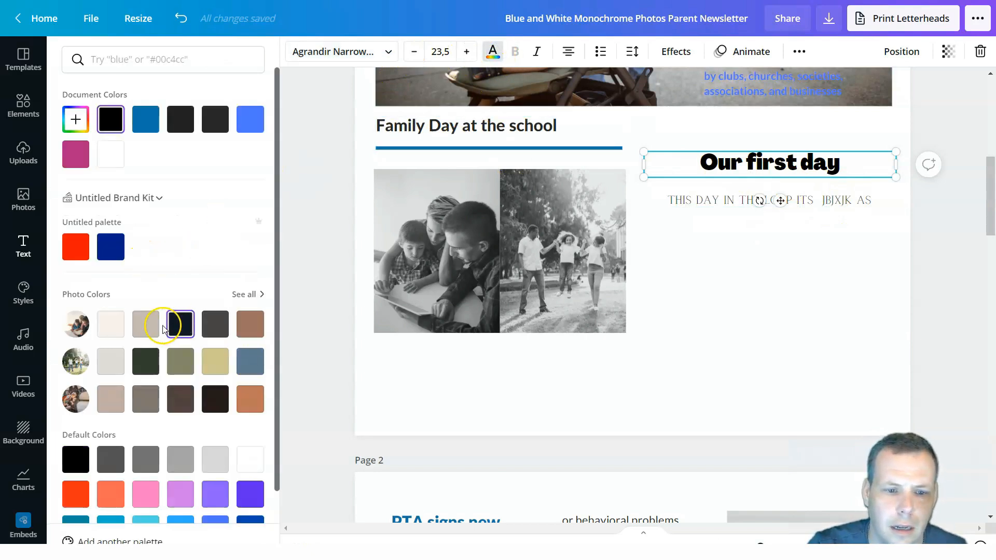
{"action": "left_click", "coordinate": [146, 324]}
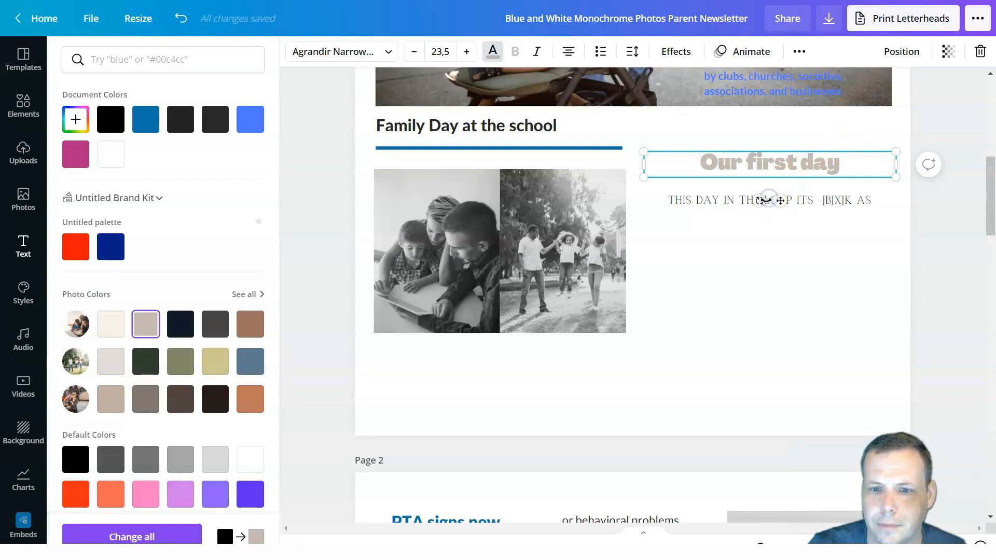
Color the body text line under "Our first day" with the document's dark blue.
{"action": "left_click", "coordinate": [747, 202]}
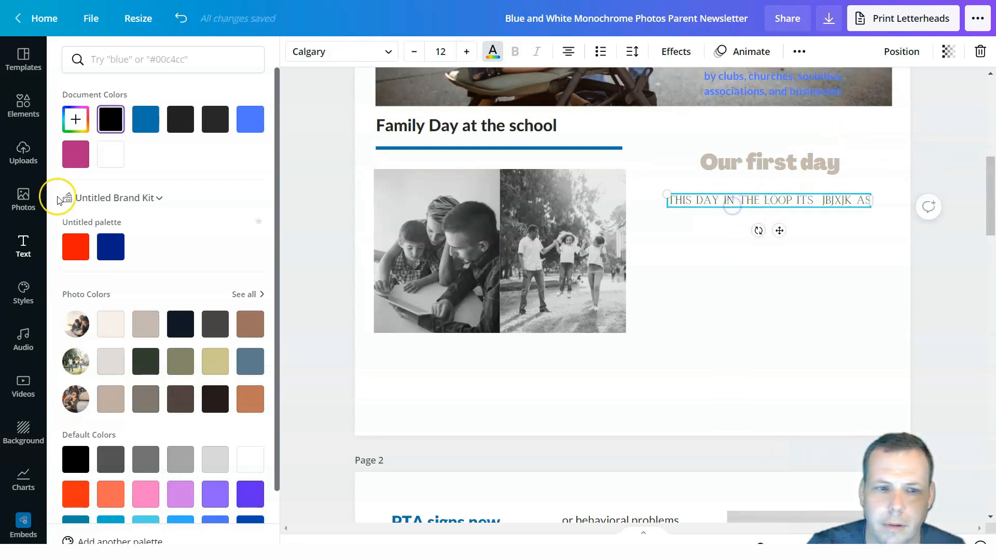
{"action": "left_click", "coordinate": [140, 120]}
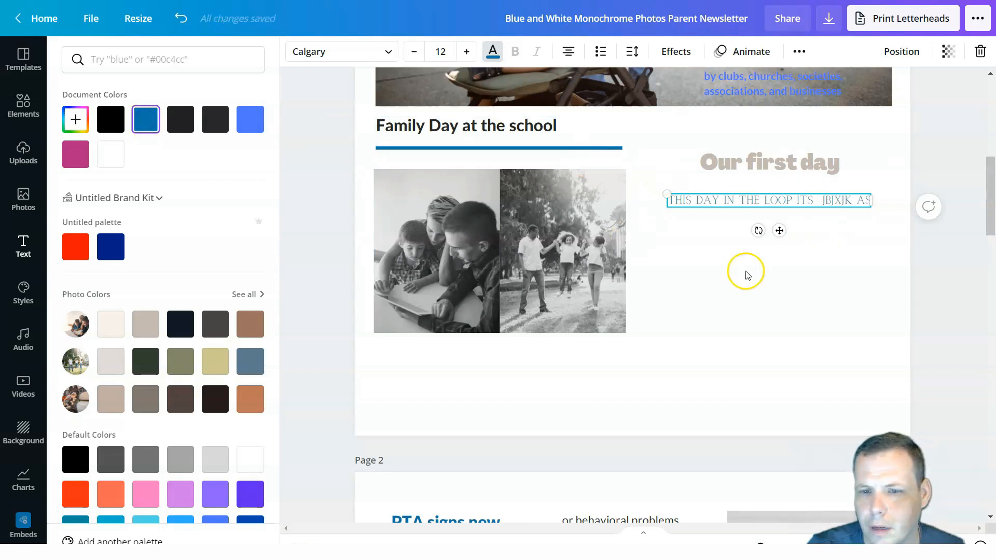
{"action": "left_click", "coordinate": [818, 284]}
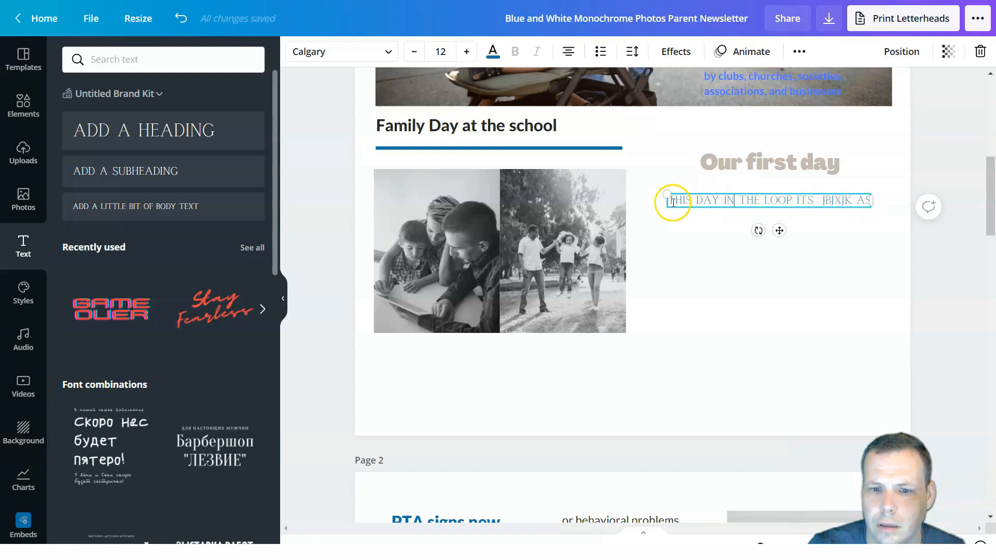
Set the body text line under "Our first day" to Abhaya Libre Regular in bold italic.
{"action": "left_click_drag", "start_coordinate": [699, 200], "coordinate": [872, 201]}
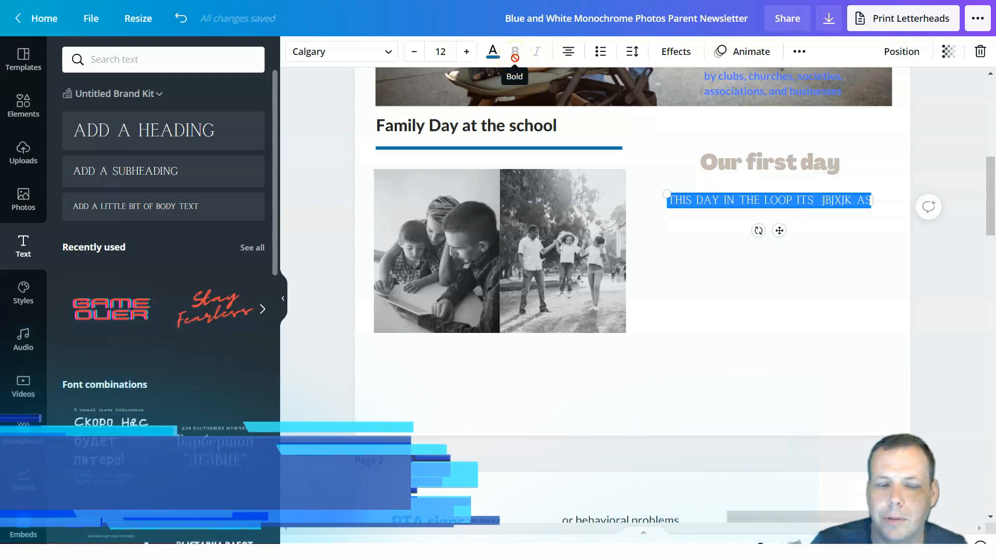
{"action": "left_click", "coordinate": [394, 51]}
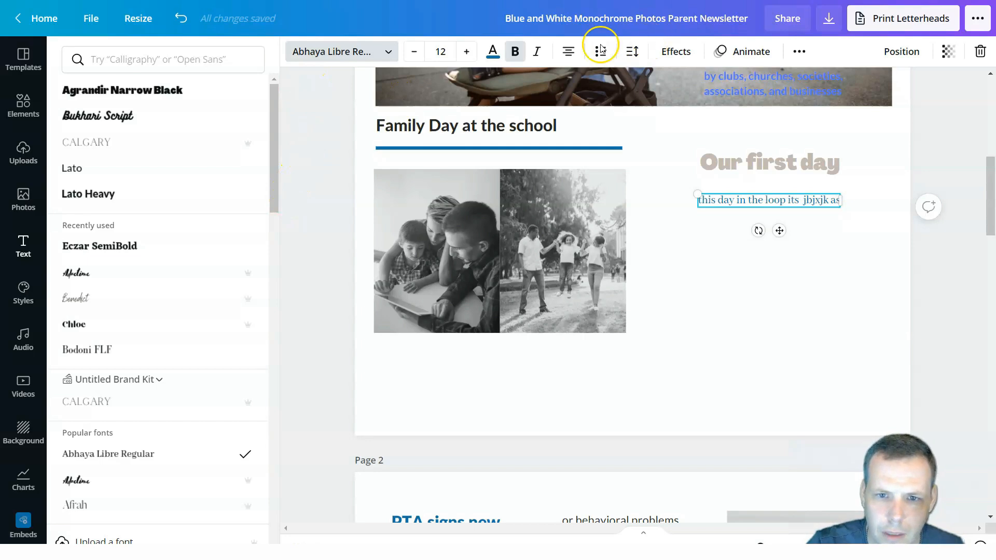
{"action": "left_click", "coordinate": [536, 52]}
{"action": "left_click", "coordinate": [825, 251]}
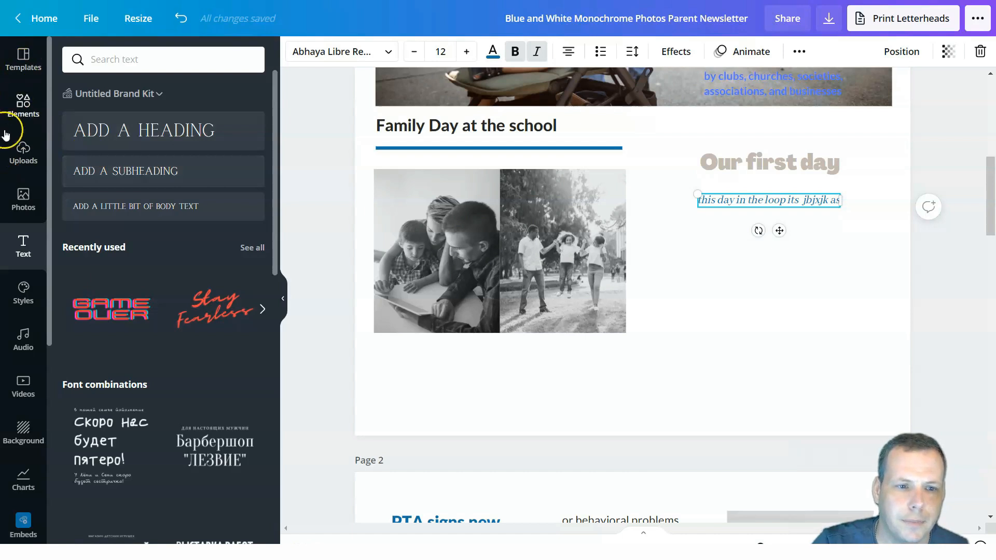
Add a plain straight line, shorten it to about the text column's width, and place it just below the "Our first day" body text.
{"action": "left_click", "coordinate": [13, 118]}
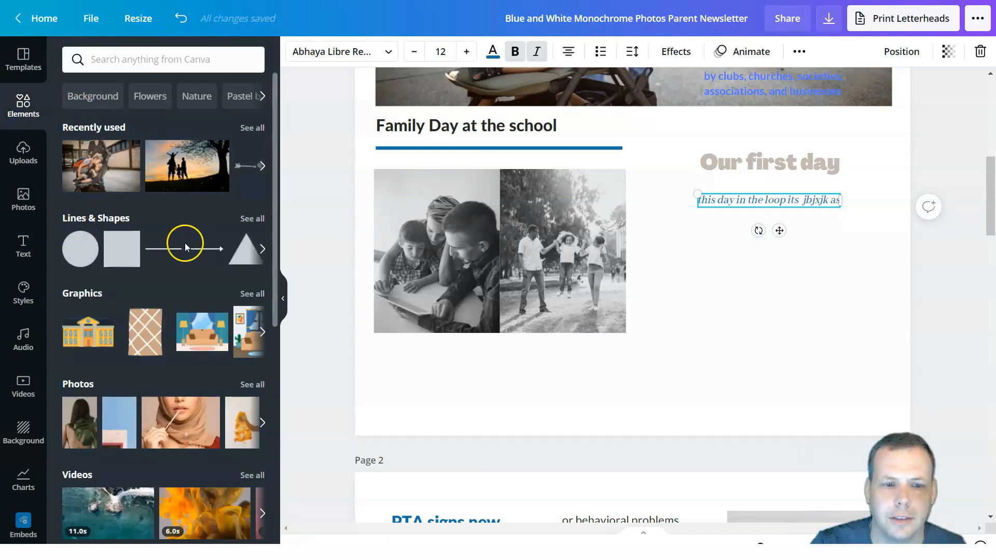
{"action": "left_click", "coordinate": [182, 248]}
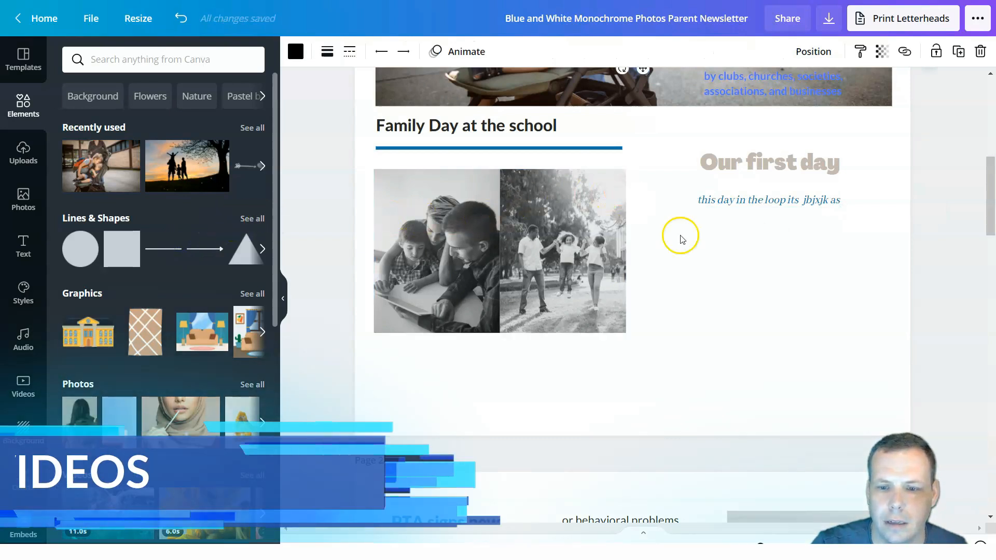
{"action": "scroll", "coordinate": [727, 240], "scroll_direction": "up", "scroll_amount": 4}
{"action": "scroll", "coordinate": [727, 240], "scroll_direction": "up", "scroll_amount": 1}
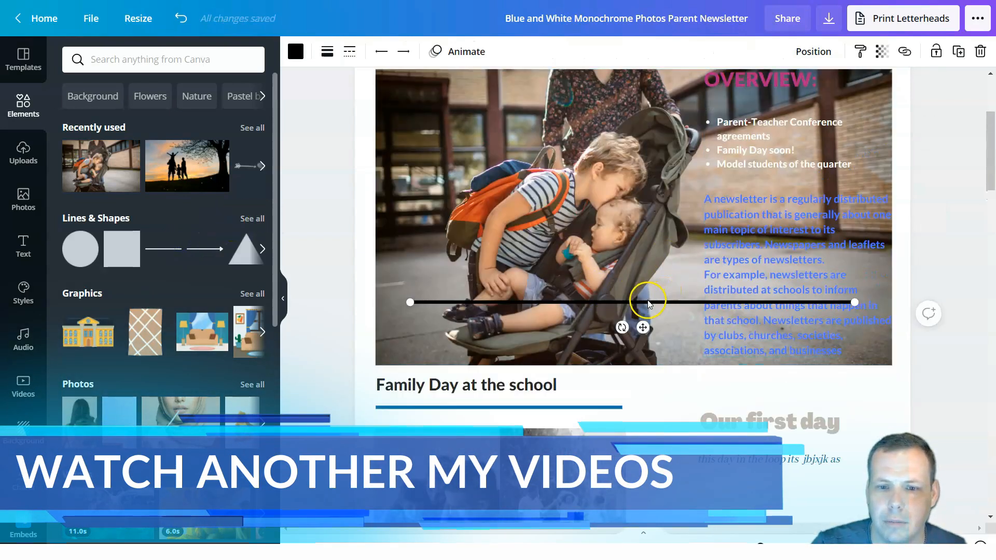
{"action": "mouse_move", "coordinate": [645, 327]}
{"action": "left_mouse_down"}
{"action": "mouse_move", "coordinate": [778, 440]}
{"action": "mouse_move", "coordinate": [791, 420]}
{"action": "mouse_move", "coordinate": [813, 410]}
{"action": "mouse_move", "coordinate": [836, 313]}
{"action": "mouse_move", "coordinate": [636, 316]}
{"action": "left_mouse_up"}
{"action": "left_click_drag", "start_coordinate": [846, 291], "coordinate": [644, 292]}
{"action": "left_click_drag", "start_coordinate": [532, 318], "coordinate": [771, 308]}
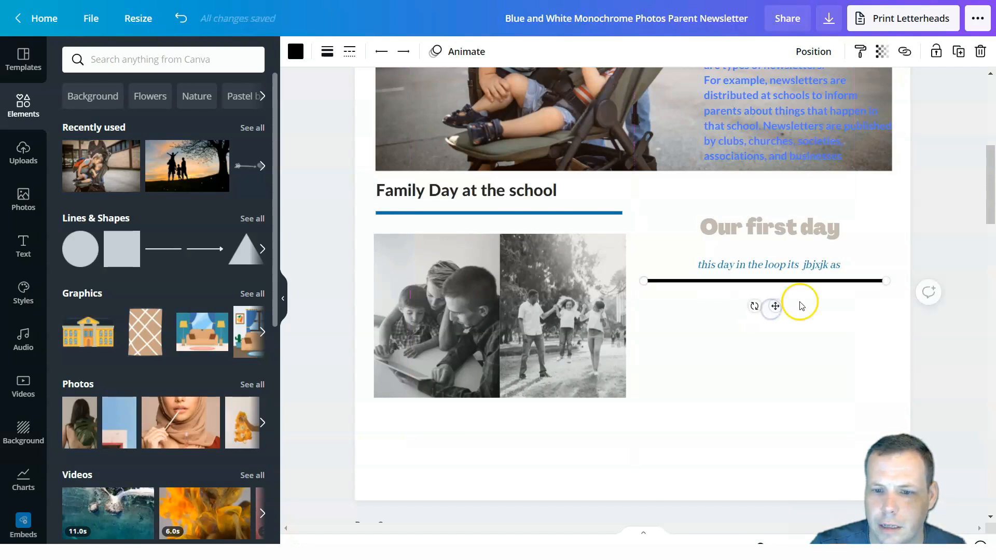
Set the new line's weight to 1 and give both of its ends solid arrowheads.
{"action": "left_click", "coordinate": [330, 53]}
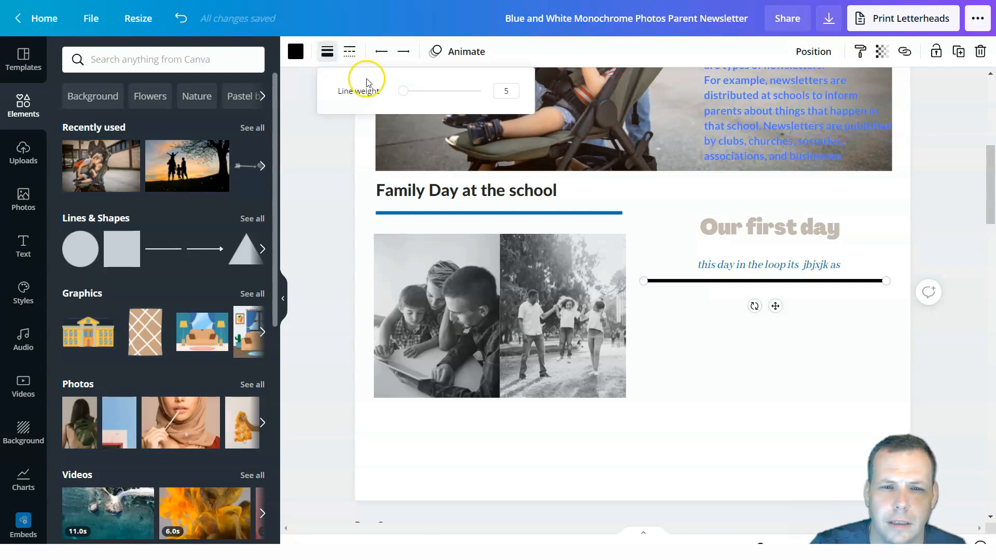
{"action": "left_click_drag", "start_coordinate": [407, 98], "coordinate": [386, 110]}
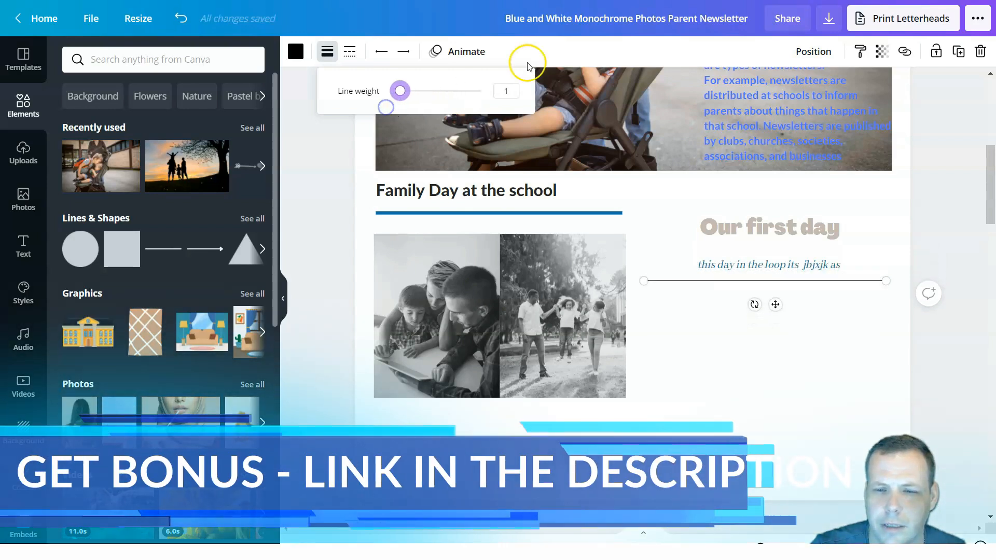
{"action": "left_click", "coordinate": [382, 52]}
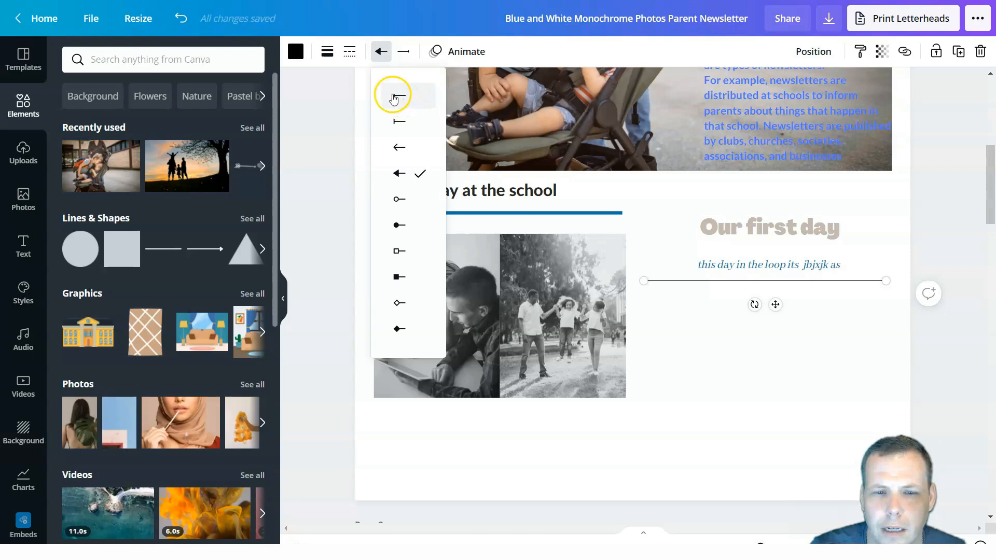
{"action": "left_click", "coordinate": [403, 51]}
{"action": "left_click", "coordinate": [421, 172]}
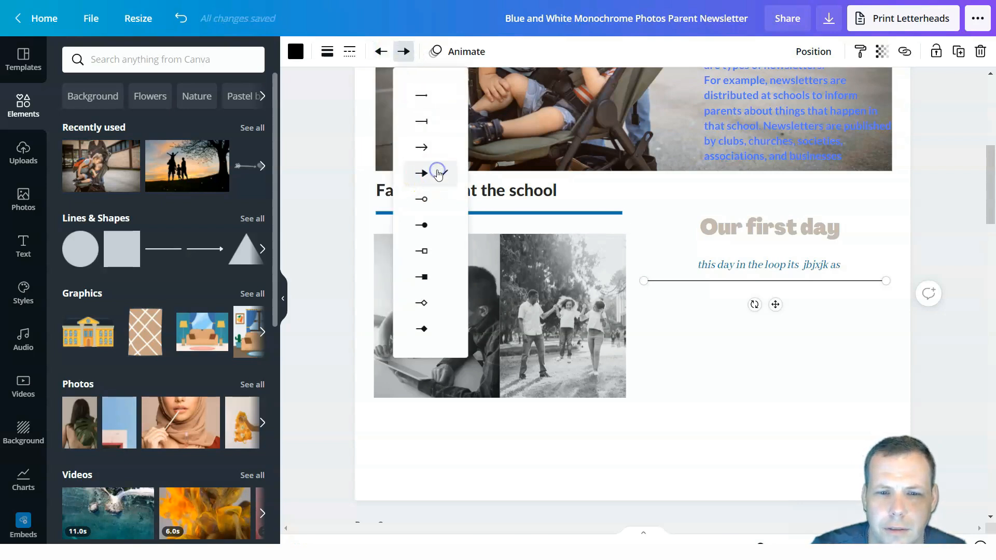
{"action": "left_click", "coordinate": [706, 289]}
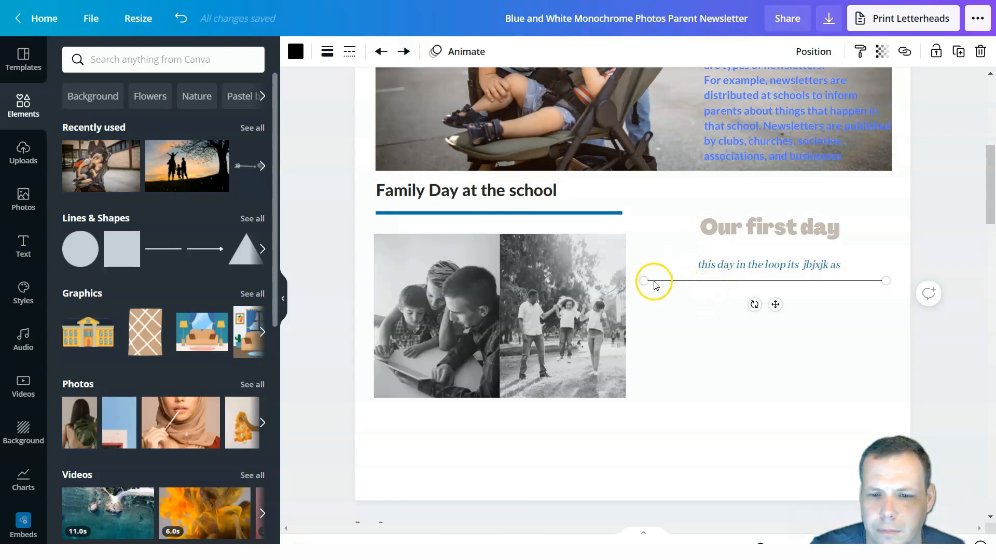
{"action": "left_click", "coordinate": [703, 326]}
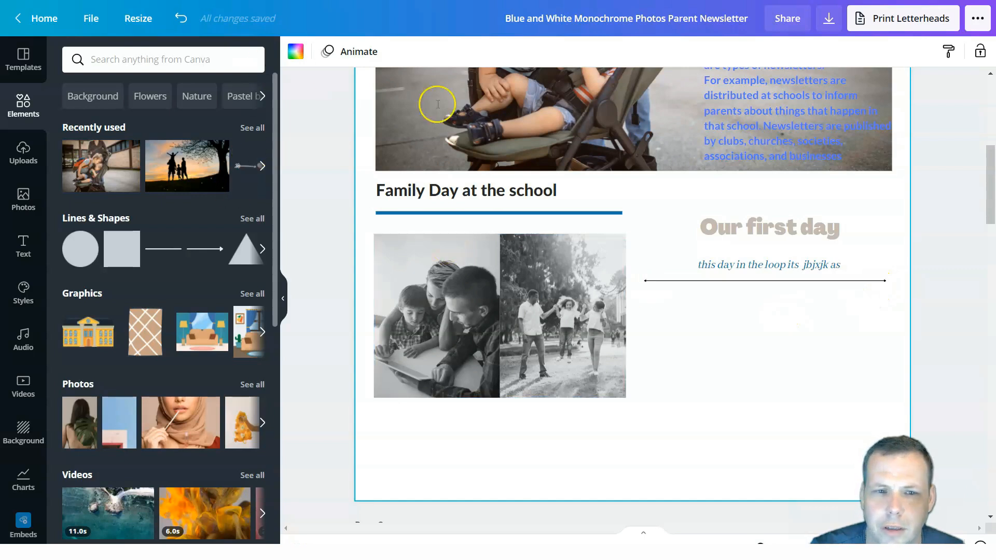
Change the line under the "Our first day" body text to a dotted style with a weight of 9.
{"action": "left_click", "coordinate": [756, 280]}
{"action": "left_click", "coordinate": [349, 51]}
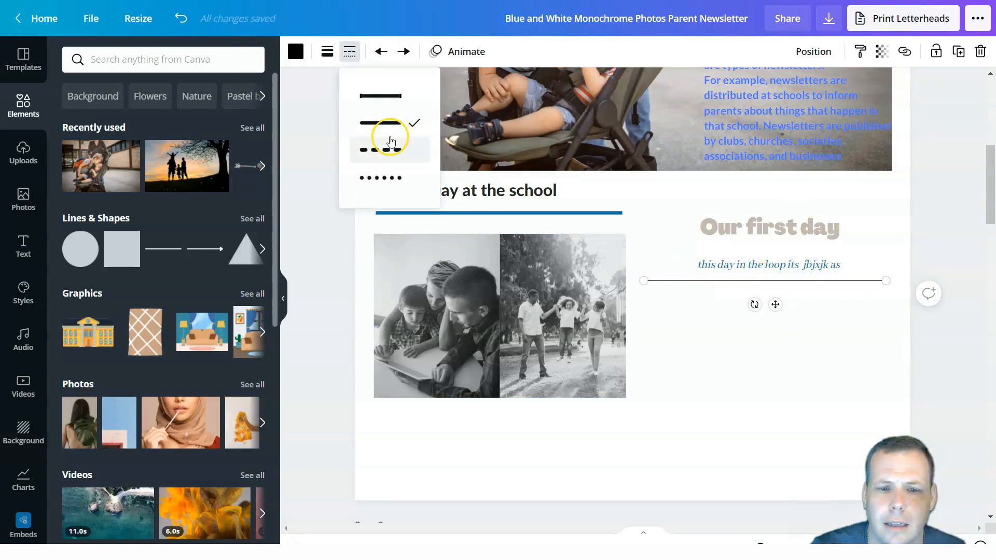
{"action": "left_click", "coordinate": [386, 179]}
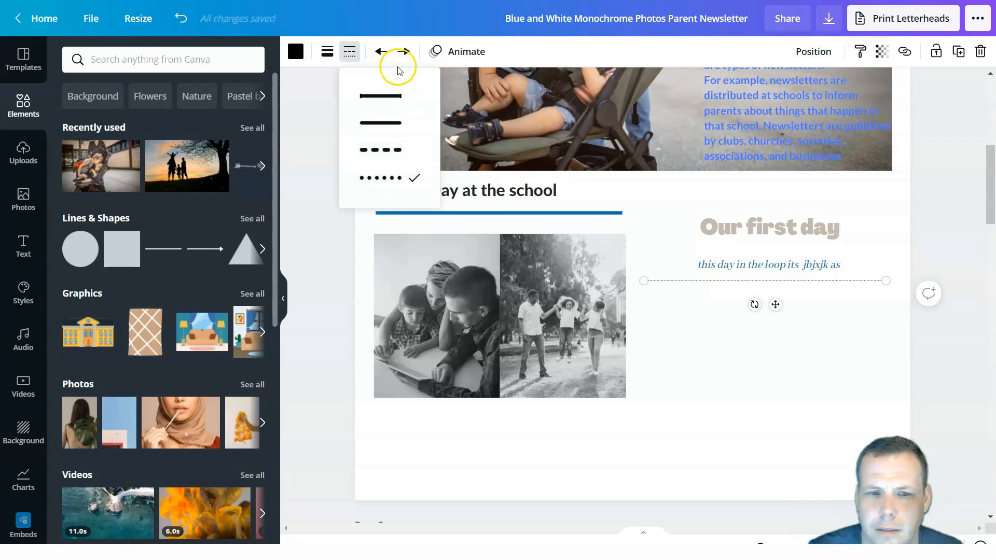
{"action": "left_click", "coordinate": [326, 53]}
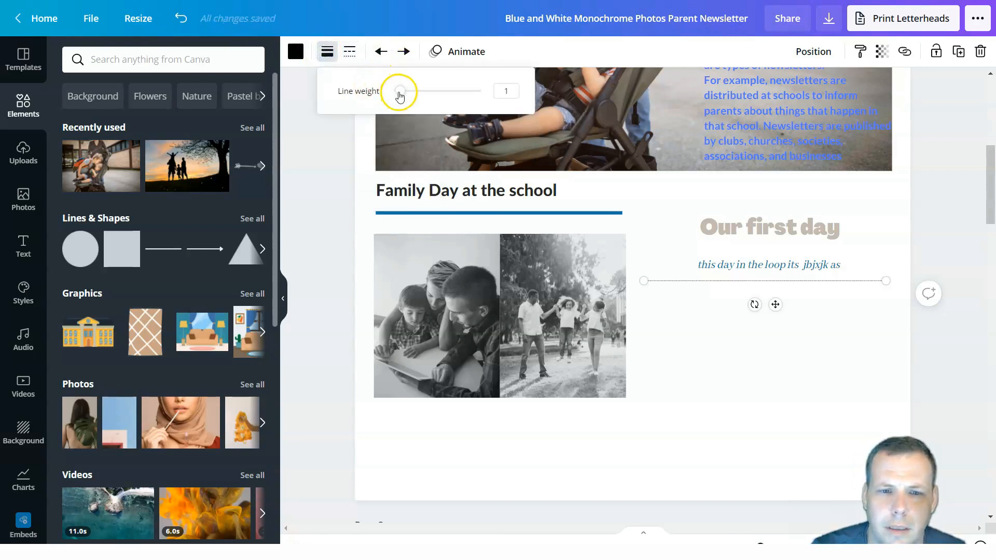
{"action": "left_click_drag", "start_coordinate": [405, 97], "coordinate": [407, 96]}
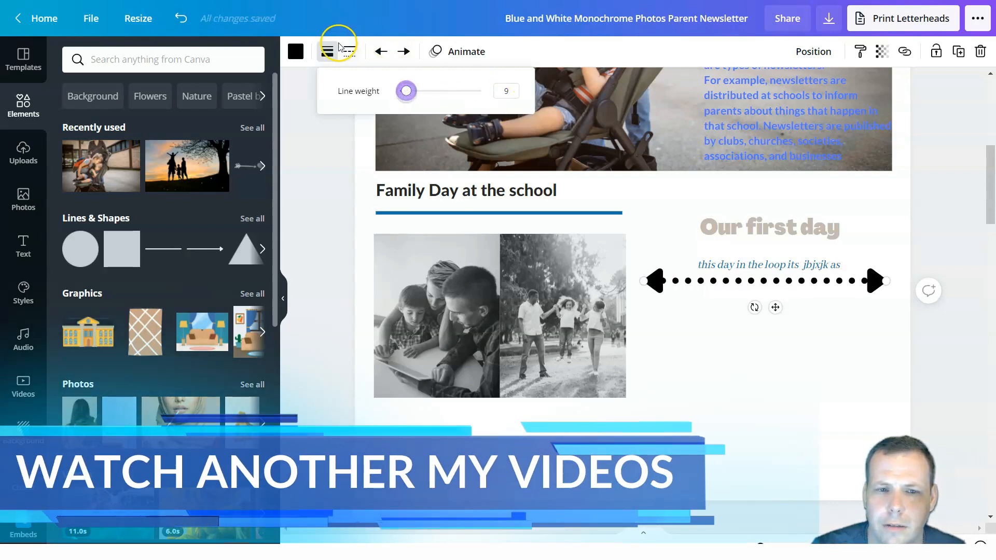
Color the dotted arrow line with the document's bright blue.
{"action": "left_click", "coordinate": [295, 51]}
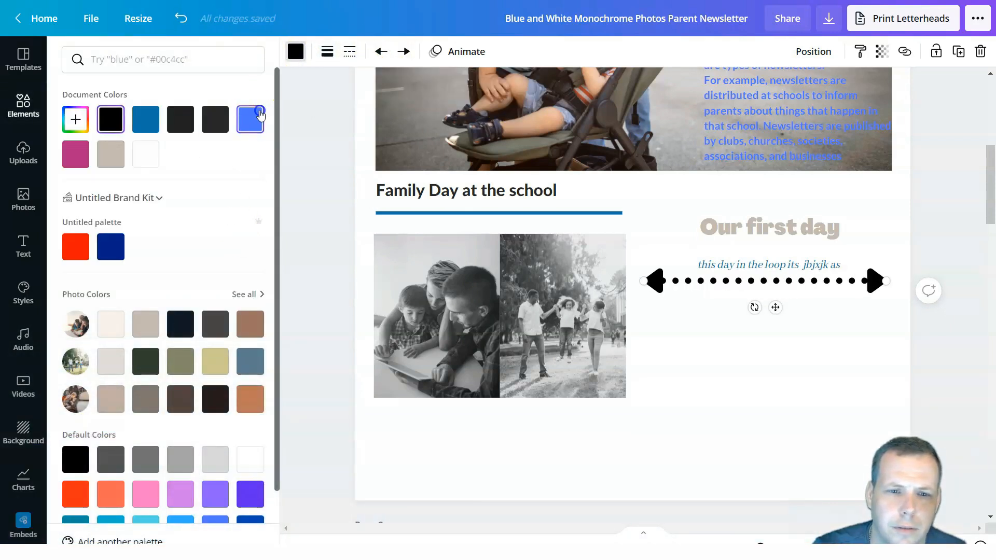
{"action": "left_click", "coordinate": [250, 119]}
{"action": "left_click", "coordinate": [842, 215]}
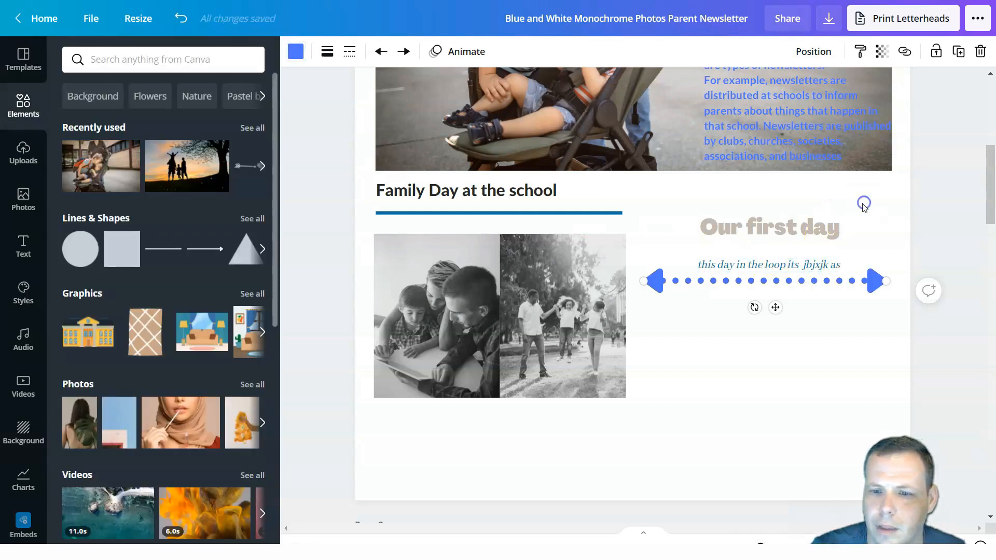
{"action": "scroll", "coordinate": [931, 225], "scroll_direction": "down", "scroll_amount": 2}
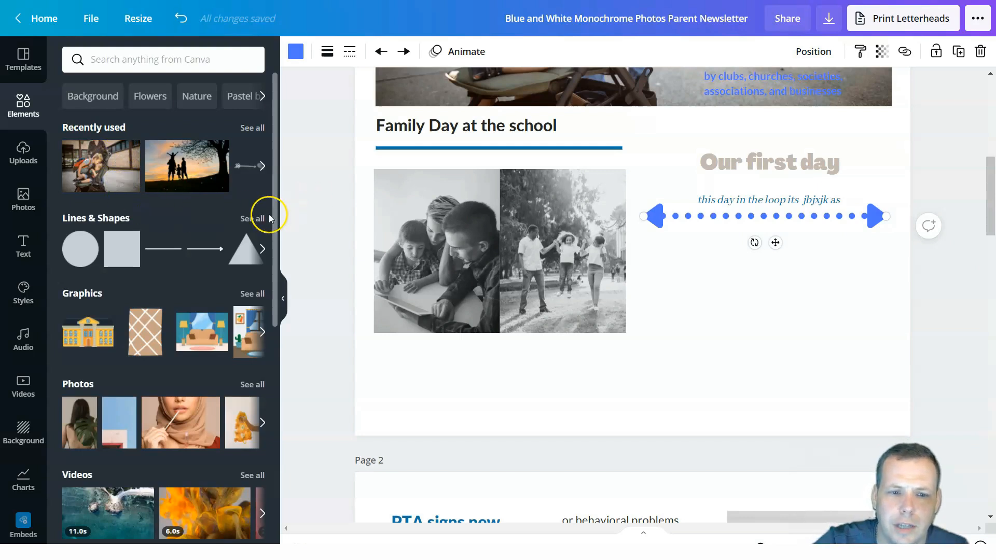
Add the rounded square shape with an offset shadow from the full Lines & Shapes collection to page 1.
{"action": "left_click", "coordinate": [256, 218]}
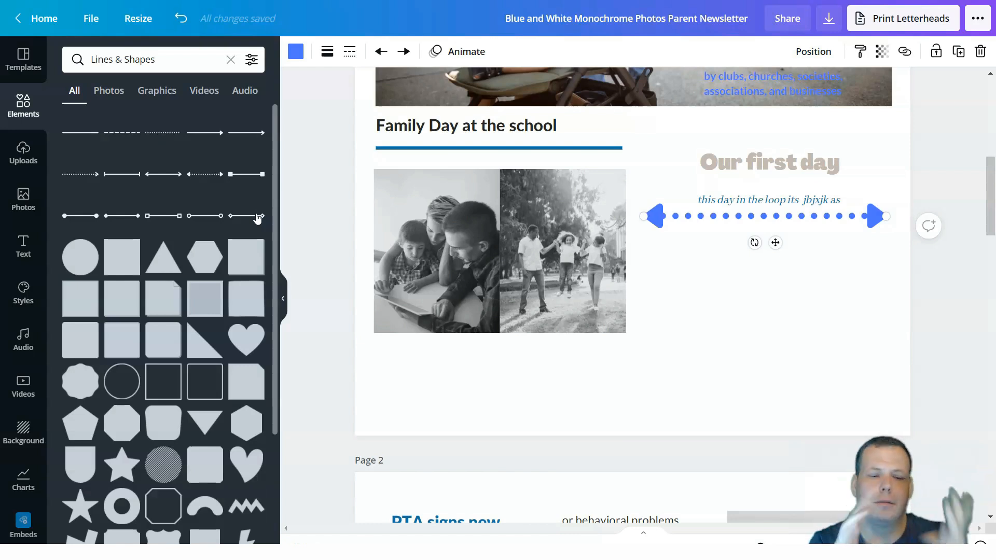
{"action": "scroll", "coordinate": [232, 340], "scroll_direction": "down", "scroll_amount": 5}
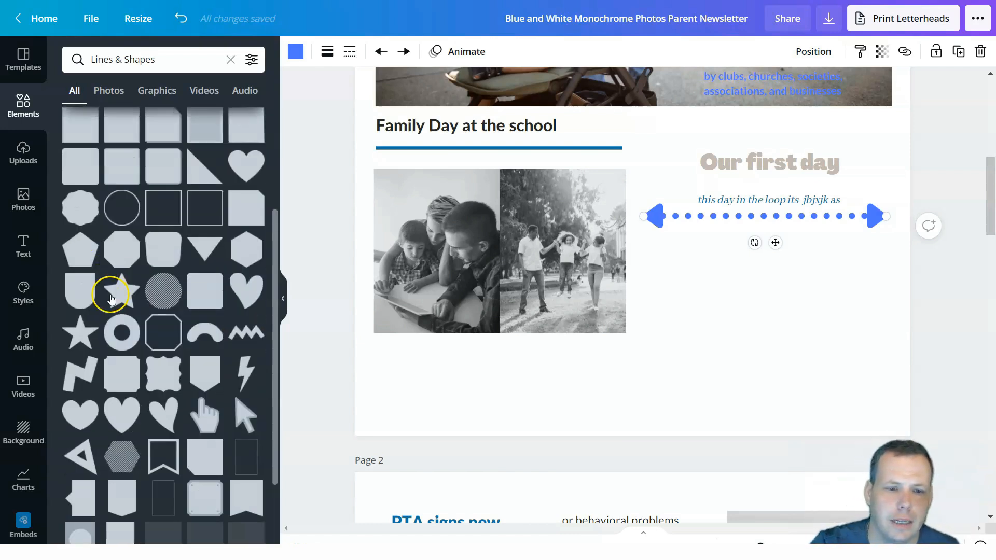
{"action": "scroll", "coordinate": [235, 394], "scroll_direction": "down", "scroll_amount": 5}
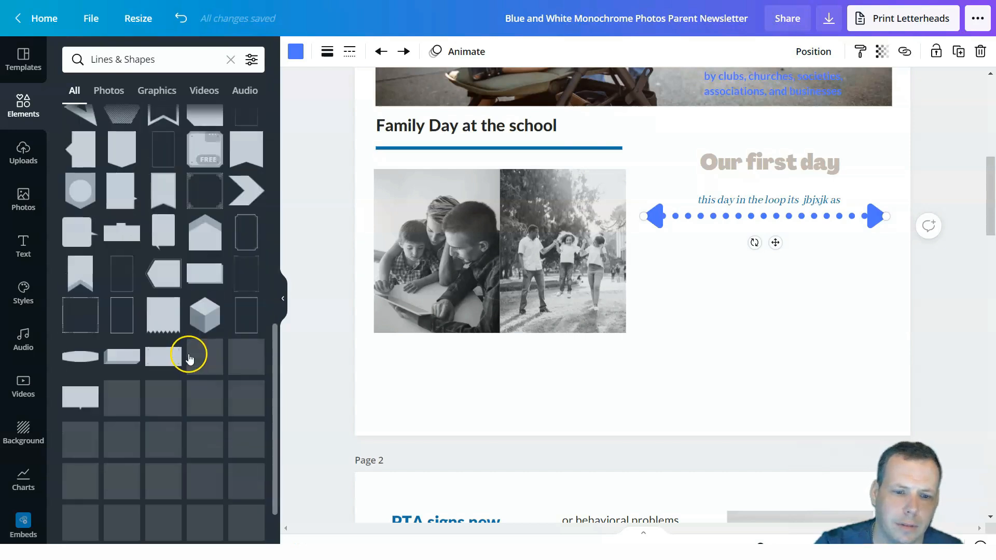
{"action": "scroll", "coordinate": [174, 332], "scroll_direction": "up", "scroll_amount": 10}
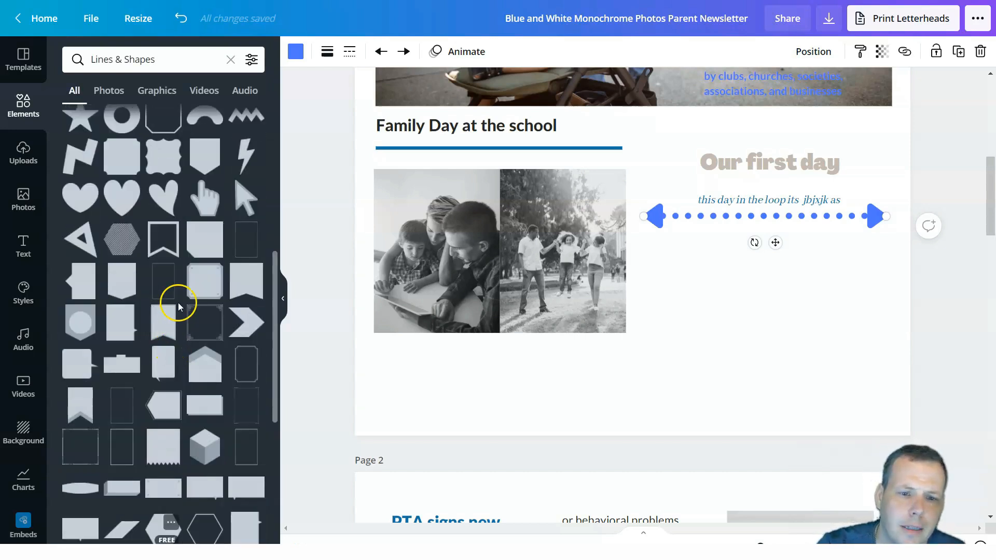
{"action": "left_click_drag", "start_coordinate": [164, 229], "coordinate": [659, 217]}
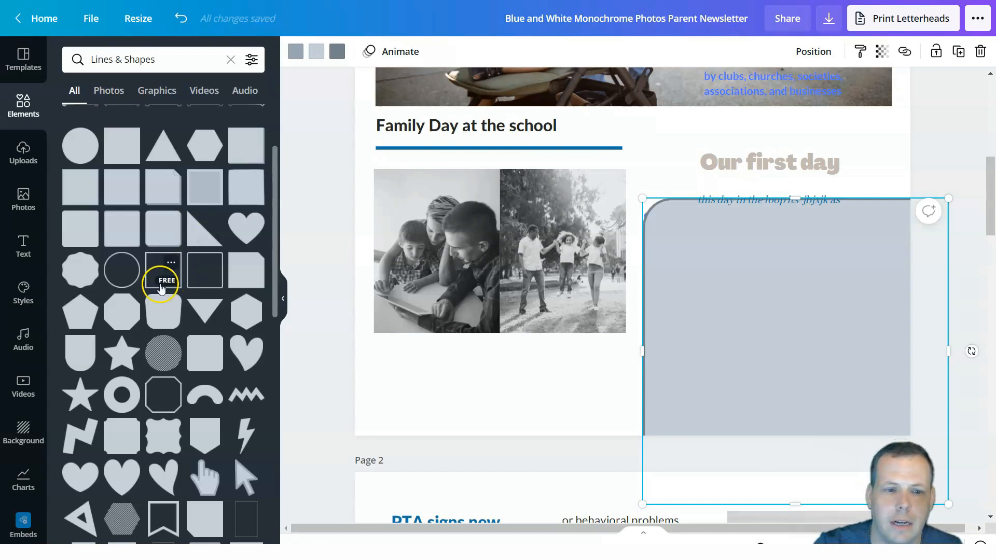
{"action": "scroll", "coordinate": [159, 399], "scroll_direction": "down", "scroll_amount": 1}
{"action": "scroll", "coordinate": [159, 399], "scroll_direction": "down", "scroll_amount": 10}
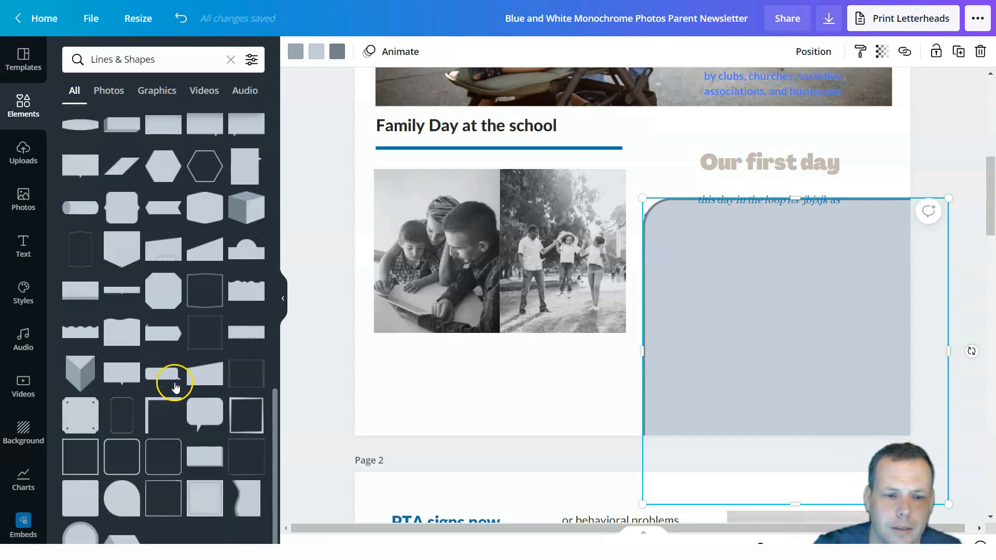
{"action": "scroll", "coordinate": [139, 386], "scroll_direction": "up", "scroll_amount": 10}
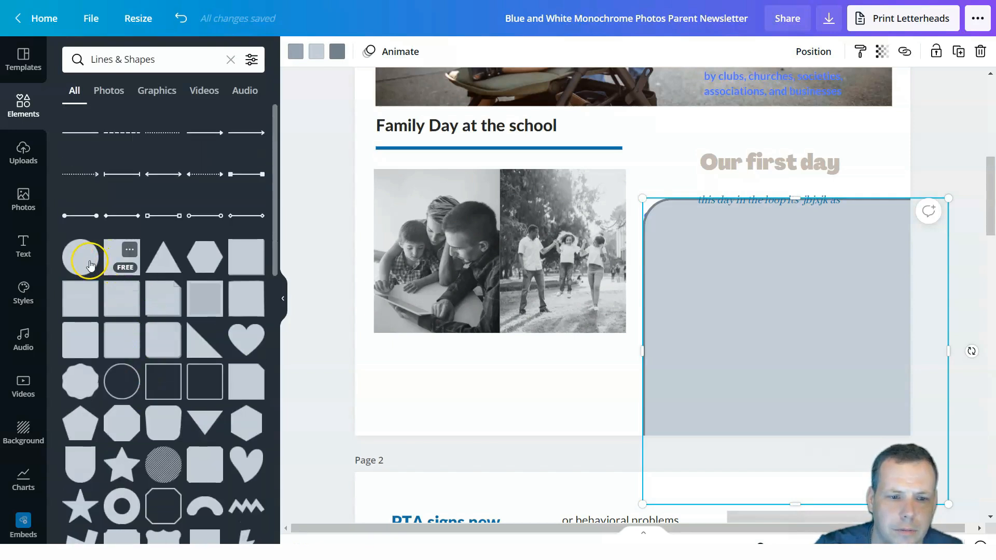
Resize the rounded shape to about the text column's width, make it taller, and place it just below the dotted line.
{"action": "scroll", "coordinate": [871, 275], "scroll_direction": "down", "scroll_amount": 4}
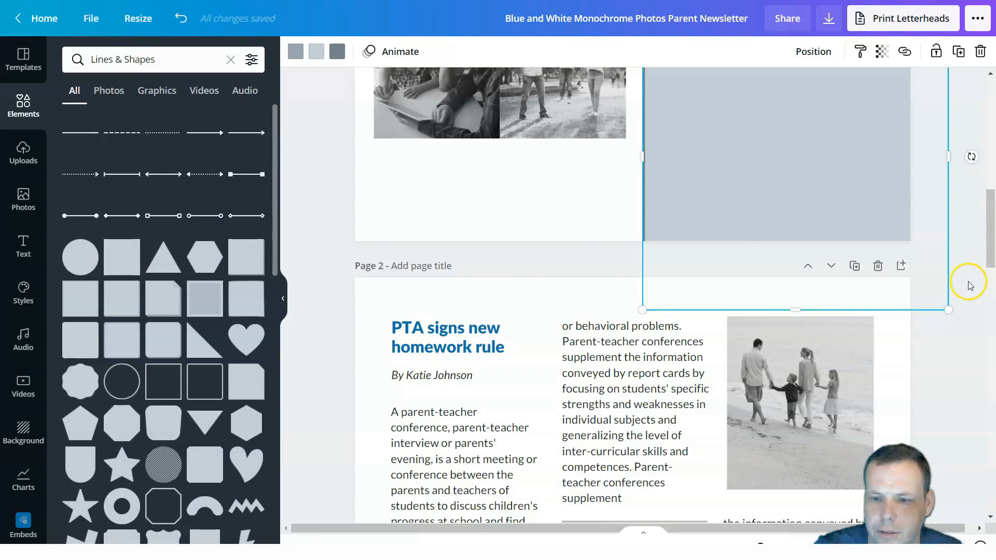
{"action": "left_click_drag", "start_coordinate": [905, 284], "coordinate": [888, 239]}
{"action": "scroll", "coordinate": [980, 238], "scroll_direction": "up", "scroll_amount": 1}
{"action": "scroll", "coordinate": [980, 239], "scroll_direction": "up", "scroll_amount": 4}
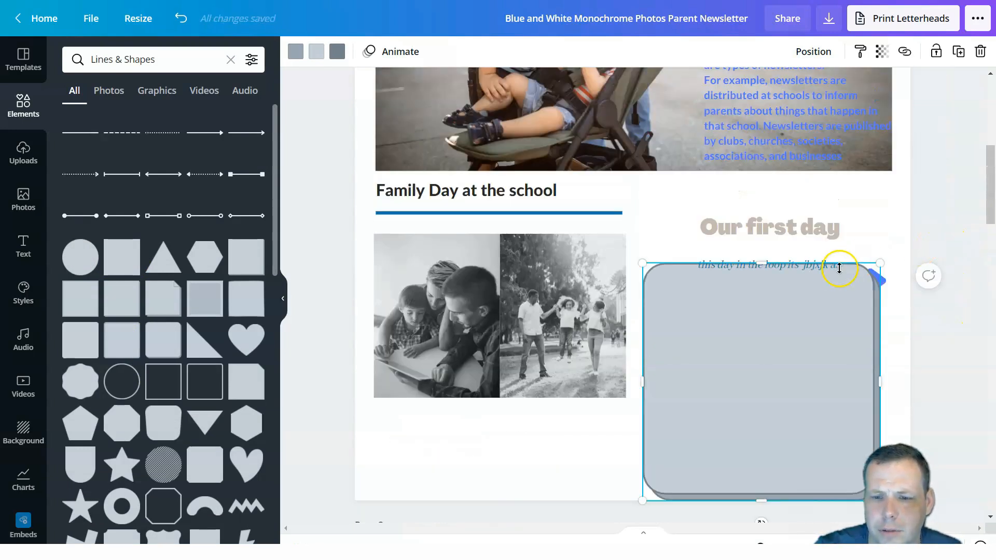
{"action": "left_click_drag", "start_coordinate": [877, 265], "coordinate": [891, 165]}
{"action": "left_click", "coordinate": [943, 205]}
{"action": "left_click_drag", "start_coordinate": [944, 353], "coordinate": [890, 349]}
{"action": "left_click_drag", "start_coordinate": [758, 371], "coordinate": [757, 459]}
Group the "Our first day" heading, its body text and the dotted line.
{"action": "left_click_drag", "start_coordinate": [900, 206], "coordinate": [738, 278]}
{"action": "left_click", "coordinate": [752, 230]}
{"action": "right_click", "coordinate": [752, 229]}
{"action": "left_click", "coordinate": [800, 446]}
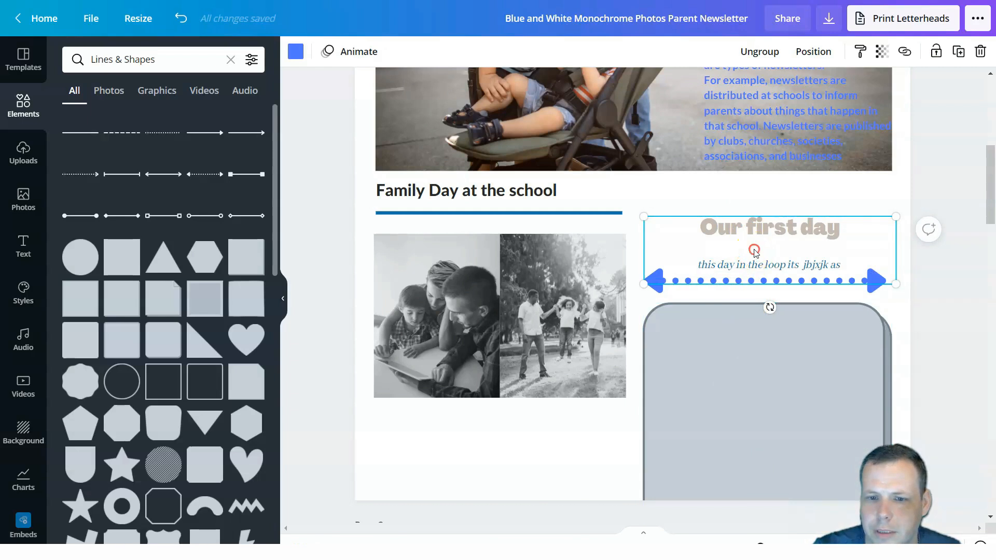
Bring the grouped text and line in front of the rounded shape, and position the shape behind them as a background.
{"action": "right_click", "coordinate": [754, 252]}
{"action": "left_click_drag", "start_coordinate": [707, 384], "coordinate": [602, 278]}
{"action": "left_click", "coordinate": [765, 242]}
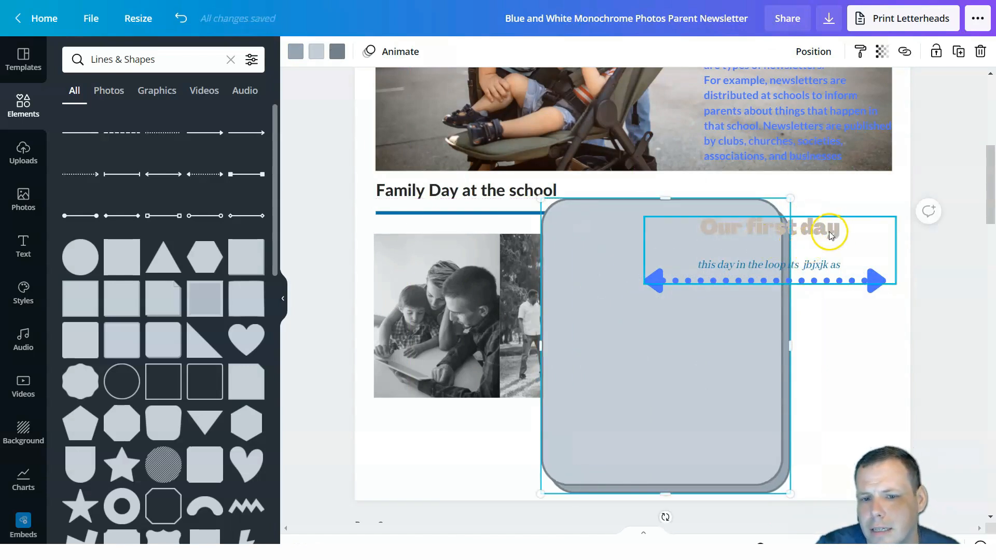
{"action": "right_click", "coordinate": [831, 236]}
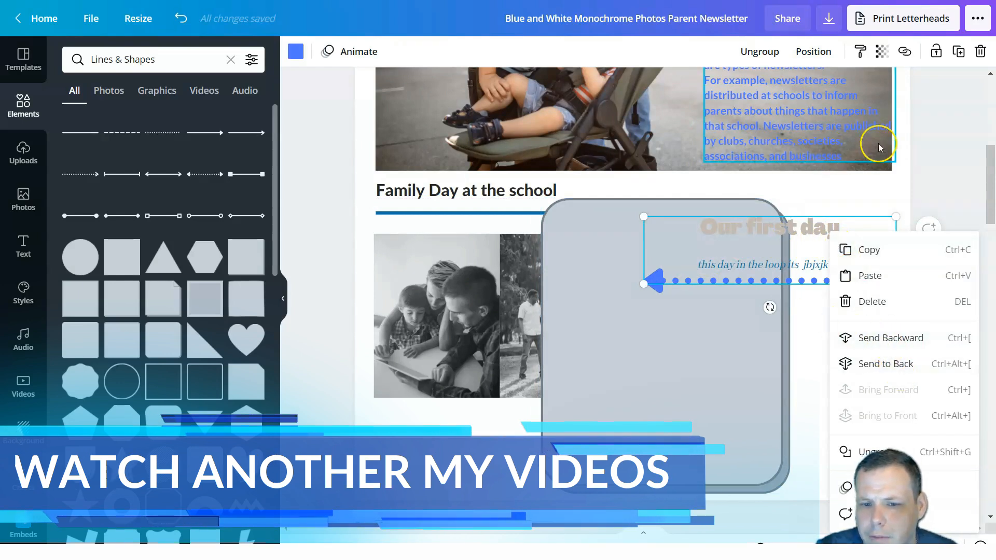
{"action": "left_click", "coordinate": [907, 179]}
{"action": "left_click_drag", "start_coordinate": [690, 351], "coordinate": [782, 350]}
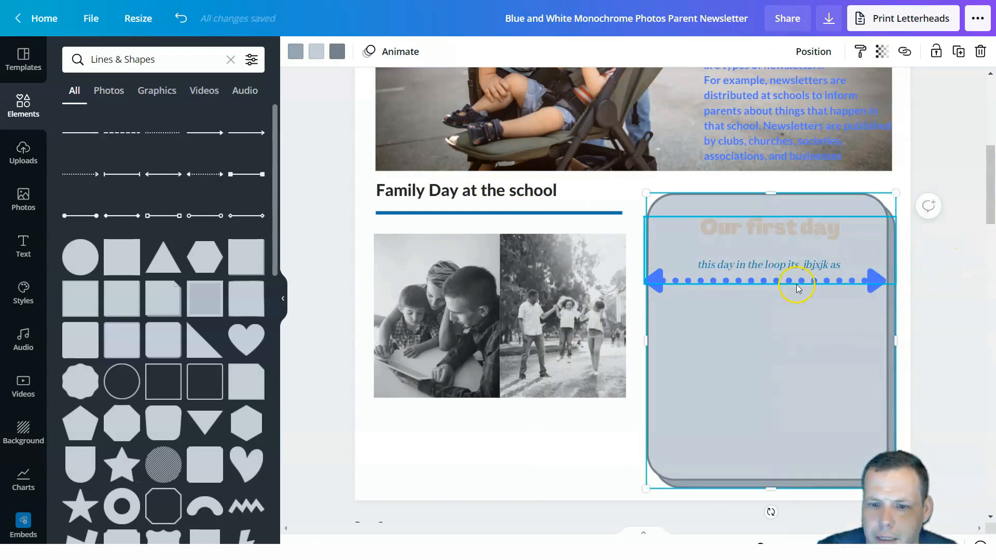
Add a body text box and place it on the rounded shape just below the dotted line.
{"action": "left_click", "coordinate": [18, 253]}
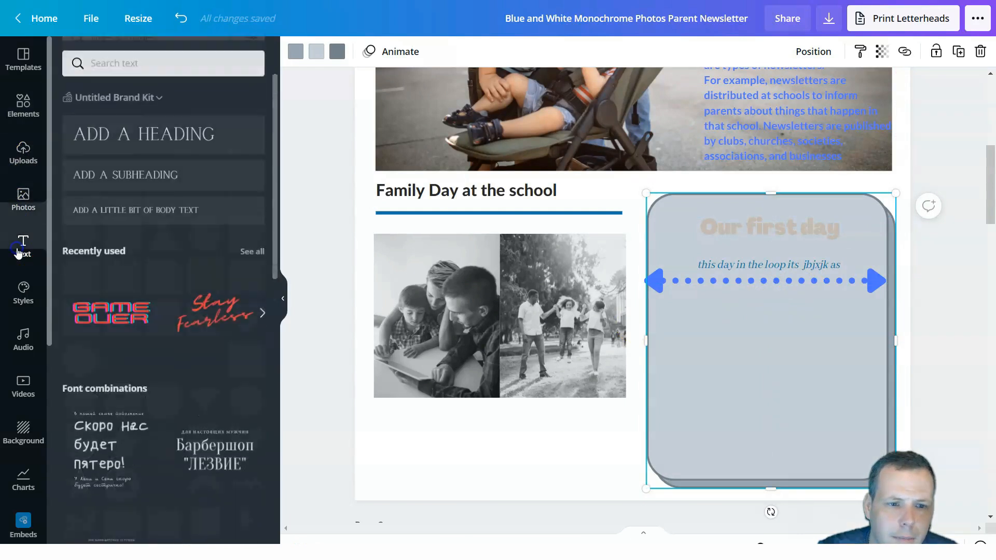
{"action": "left_click", "coordinate": [159, 210]}
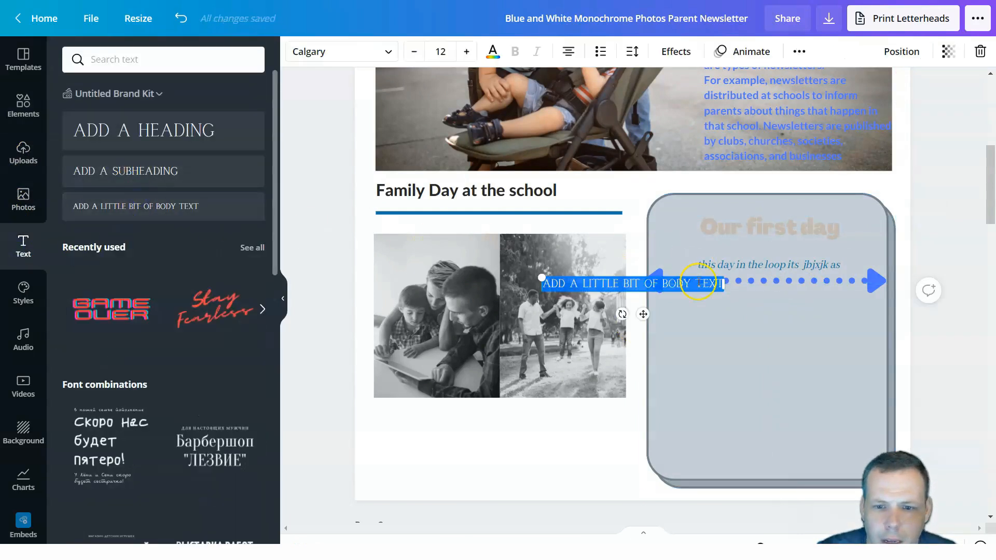
{"action": "left_click_drag", "start_coordinate": [756, 343], "coordinate": [781, 340]}
{"action": "scroll", "coordinate": [766, 271], "scroll_direction": "down", "scroll_amount": 3}
{"action": "scroll", "coordinate": [767, 271], "scroll_direction": "up", "scroll_amount": 3}
Color the rounded shape's offset shadow with the document's bright blue and its face with the brown photo color.
{"action": "left_click", "coordinate": [861, 382]}
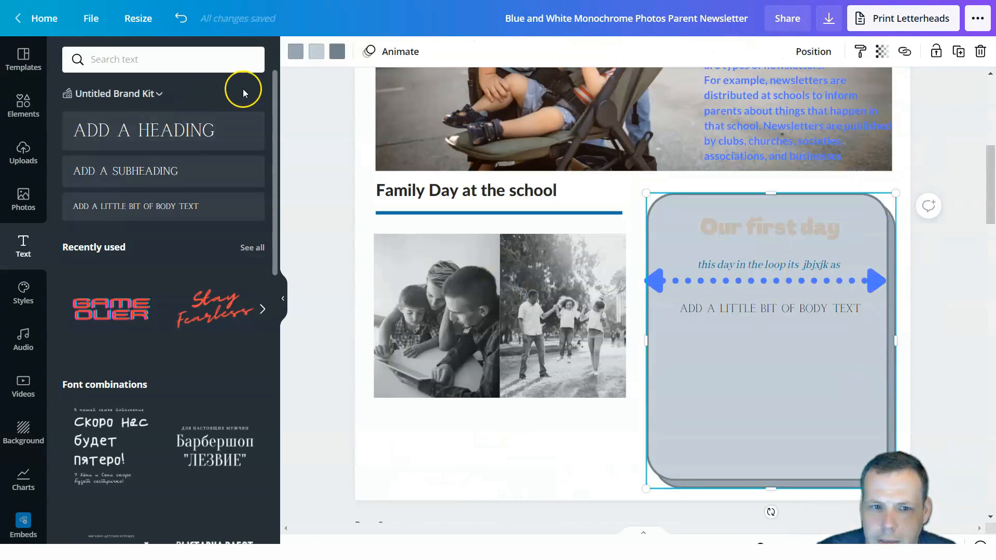
{"action": "left_click", "coordinate": [295, 51]}
{"action": "left_click", "coordinate": [255, 120]}
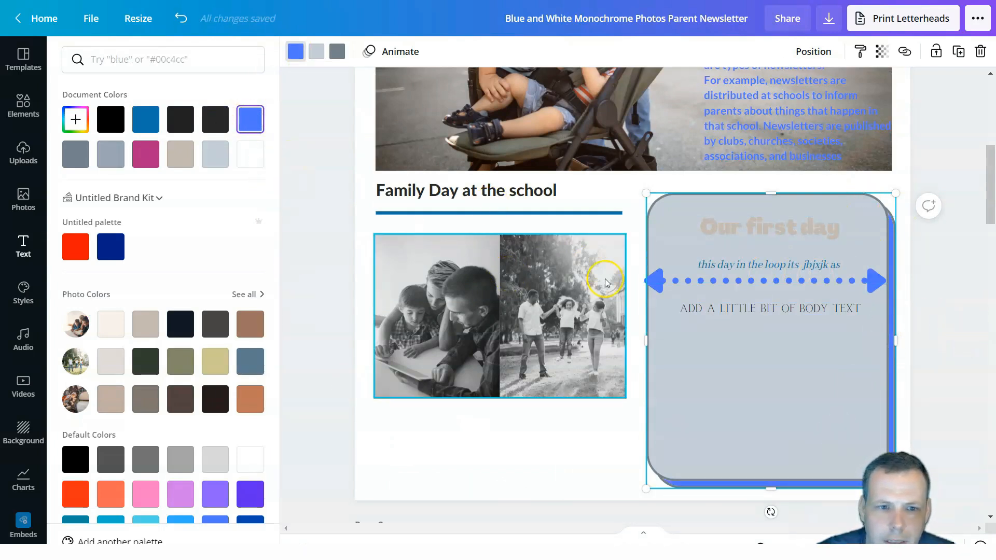
{"action": "left_click", "coordinate": [316, 52]}
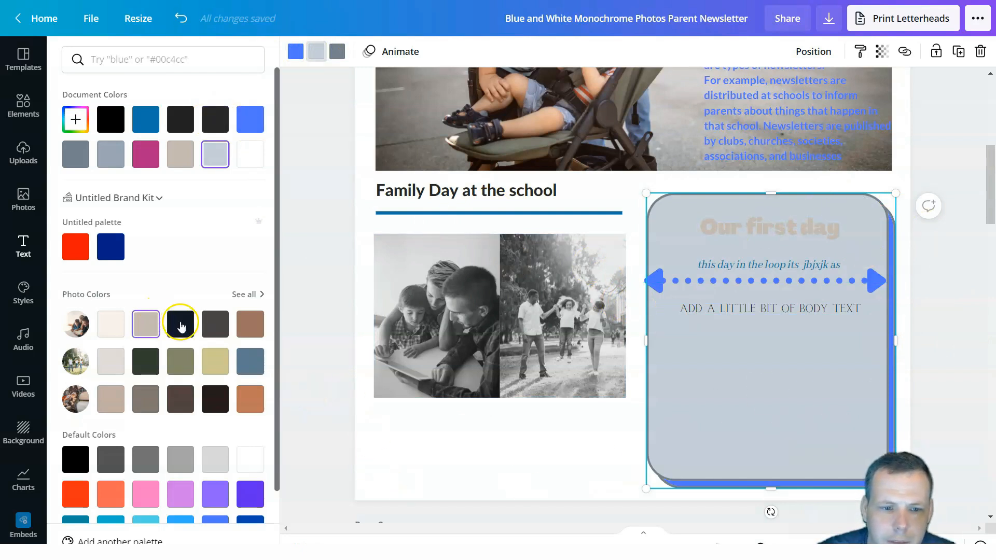
{"action": "left_click", "coordinate": [250, 324]}
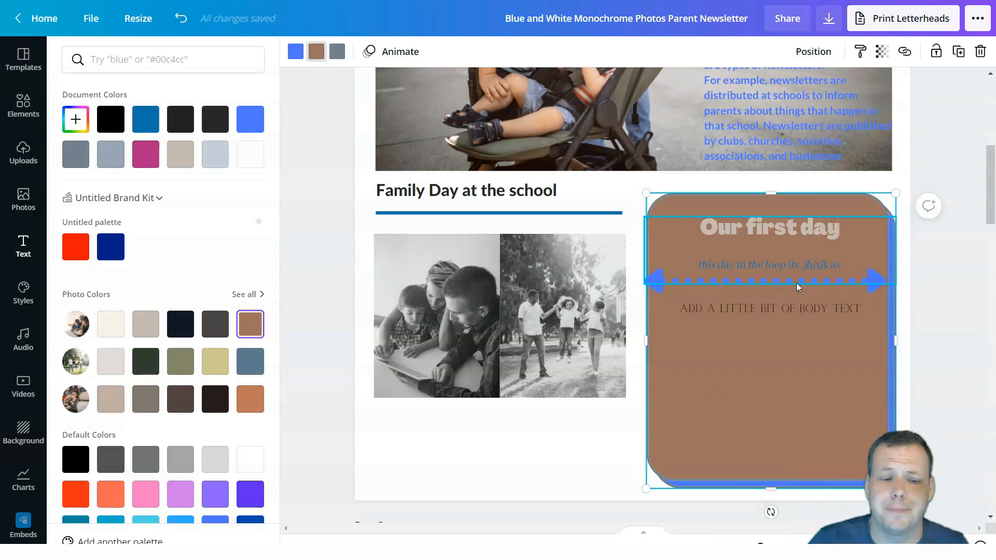
Review the newsletter's pages from the page 1 header through the articles on page 2.
{"action": "scroll", "coordinate": [763, 266], "scroll_direction": "down", "scroll_amount": 10}
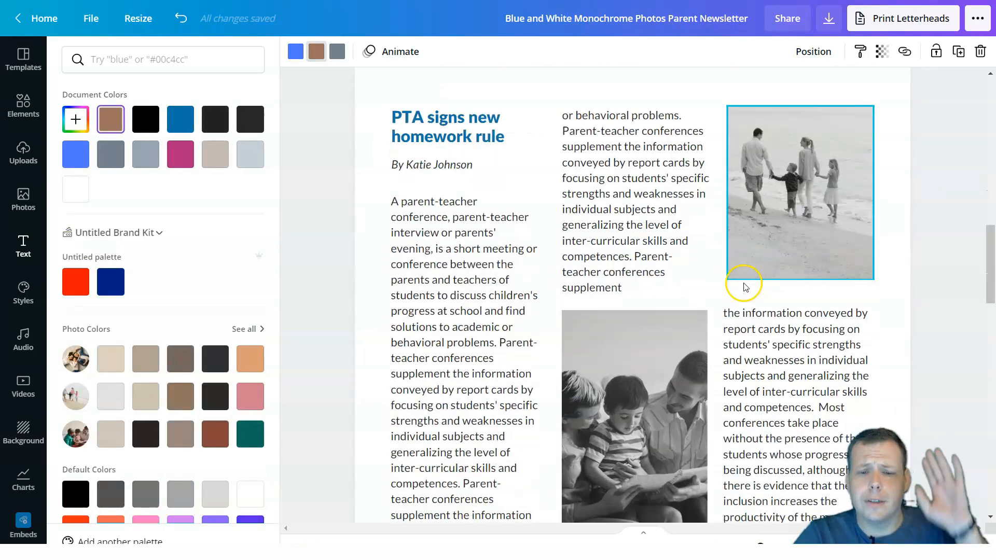
{"action": "scroll", "coordinate": [726, 301], "scroll_direction": "up", "scroll_amount": 15}
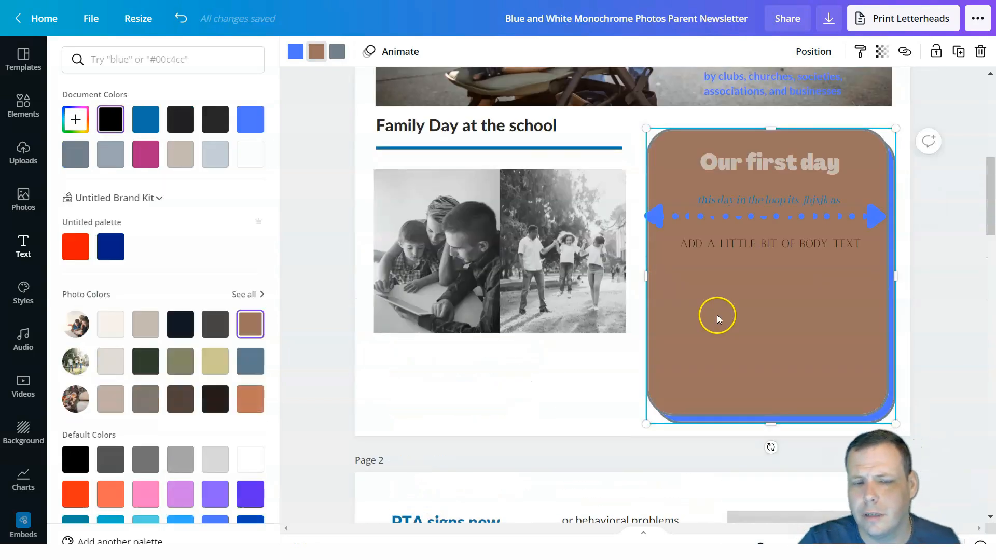
{"action": "scroll", "coordinate": [714, 301], "scroll_direction": "up", "scroll_amount": 5}
{"action": "left_click", "coordinate": [714, 301]}
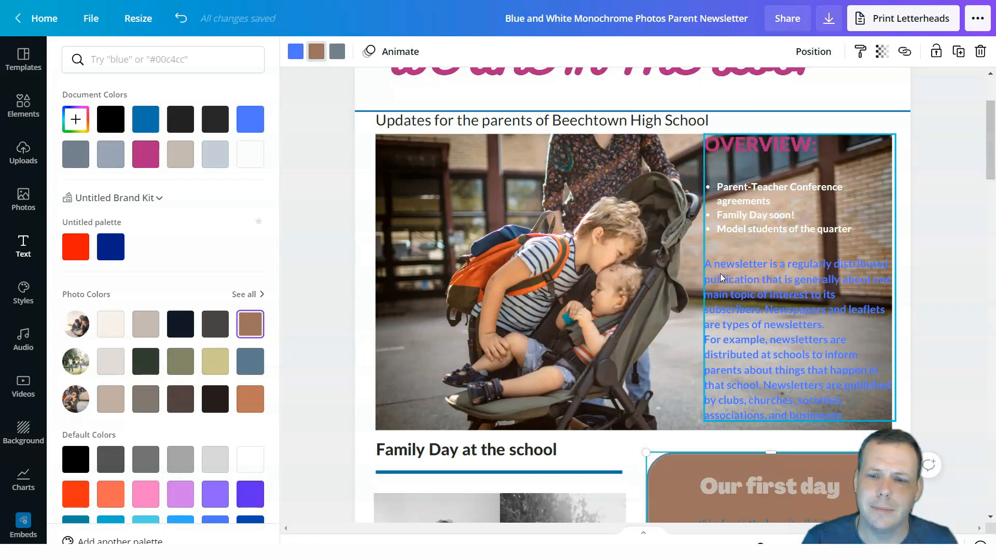
{"action": "scroll", "coordinate": [721, 277], "scroll_direction": "down", "scroll_amount": 4}
{"action": "left_click", "coordinate": [734, 304]}
{"action": "scroll", "coordinate": [734, 304], "scroll_direction": "down", "scroll_amount": 5}
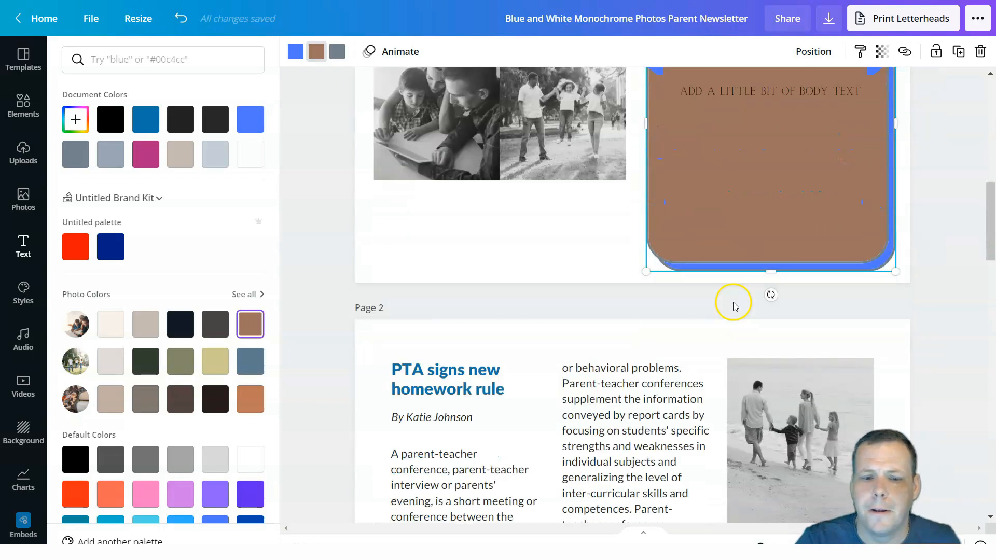
{"action": "scroll", "coordinate": [818, 247], "scroll_direction": "up", "scroll_amount": 8}
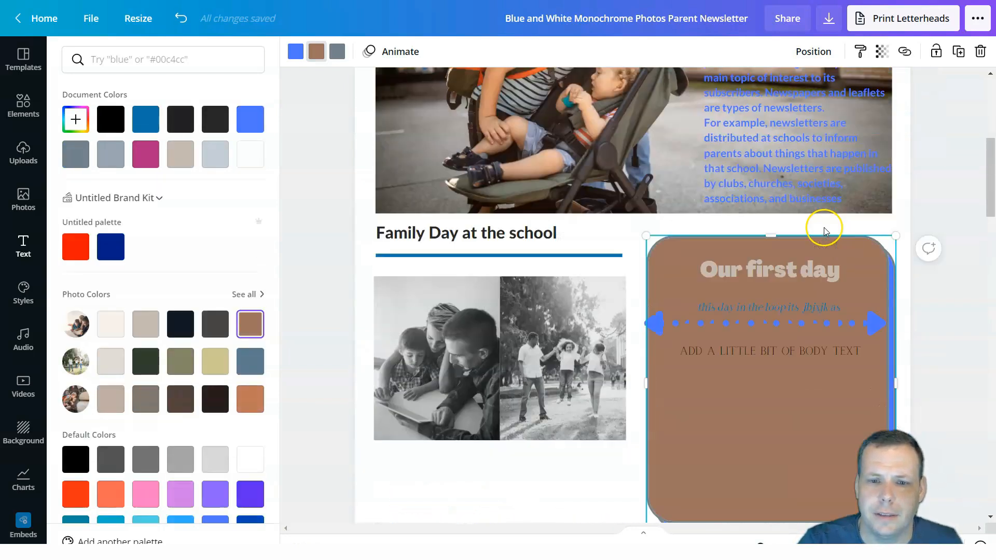
{"action": "scroll", "coordinate": [852, 140], "scroll_direction": "up", "scroll_amount": 5}
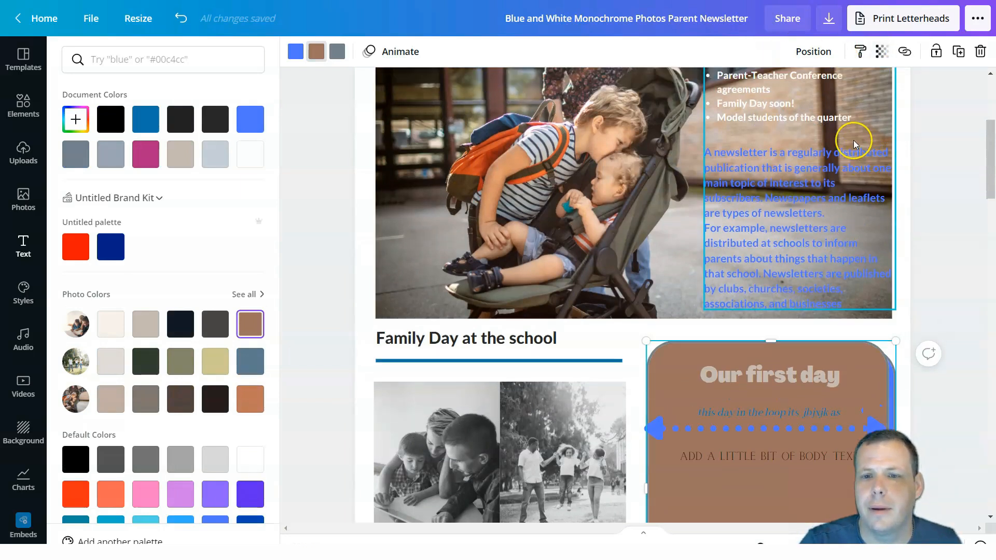
Rename the design as "My nwsletter", replacing the whole existing title.
{"action": "left_click", "coordinate": [829, 19]}
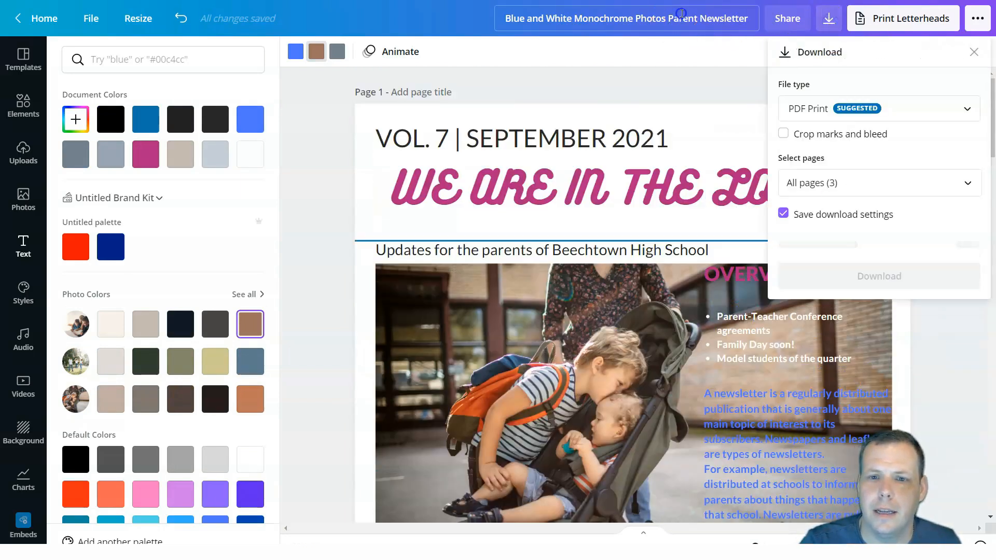
{"action": "left_click", "coordinate": [513, 18]}
{"action": "left_click_drag", "start_coordinate": [513, 18], "coordinate": [812, 22]}
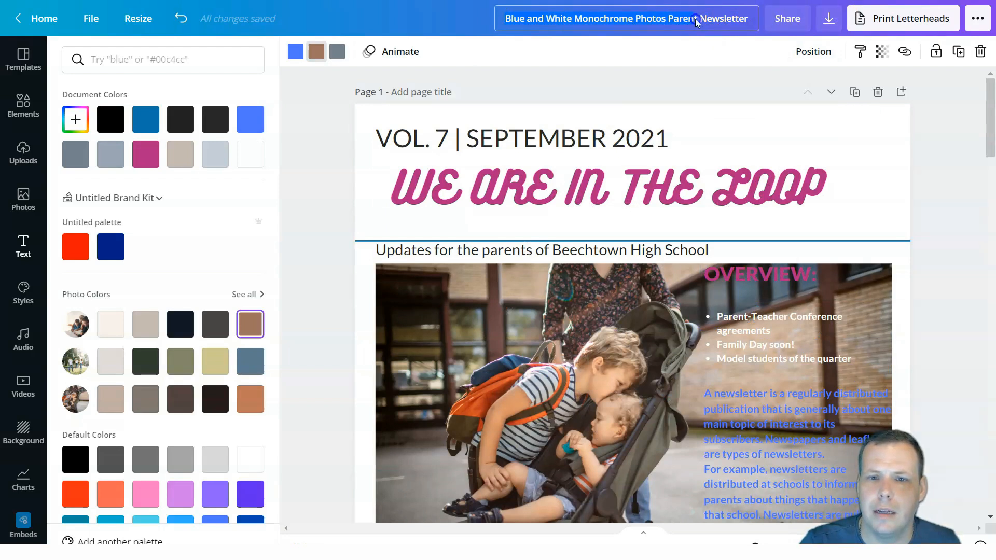
{"action": "left_click", "coordinate": [759, 21]}
{"action": "left_click_drag", "start_coordinate": [746, 21], "coordinate": [588, 24]}
{"action": "key", "text": "BackSpace"}
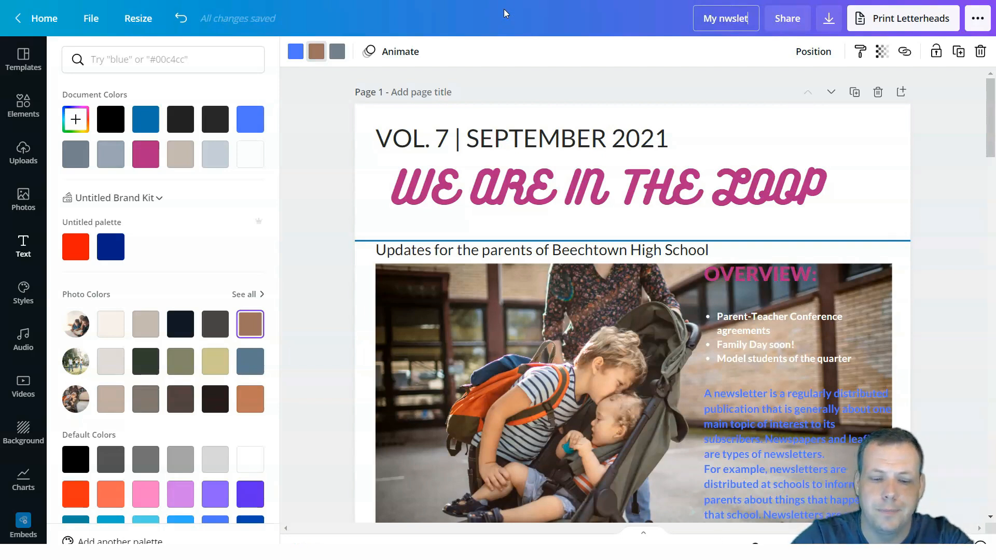
{"action": "left_click", "coordinate": [788, 19]}
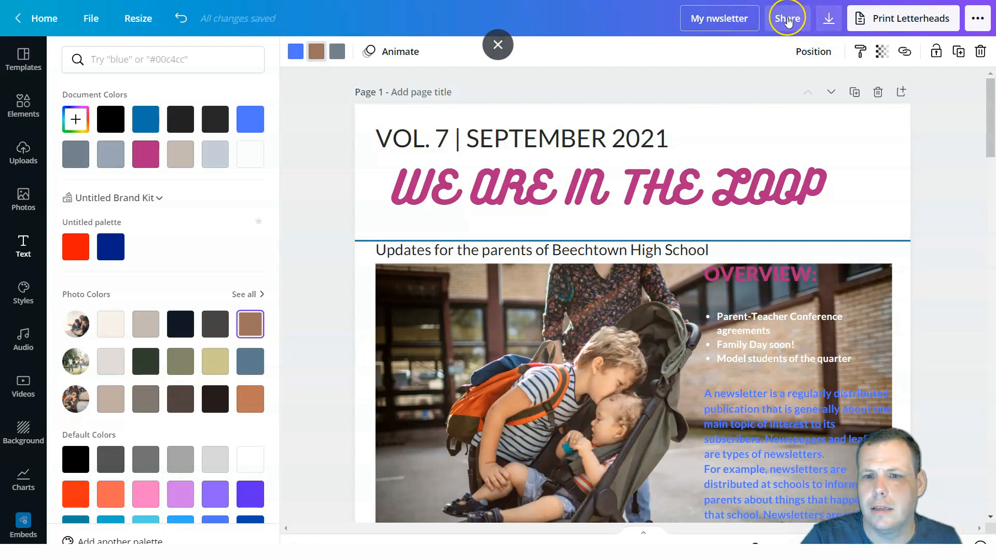
Examine the file types offered for downloading the newsletter, keeping PDF Print selected.
{"action": "left_click", "coordinate": [829, 20]}
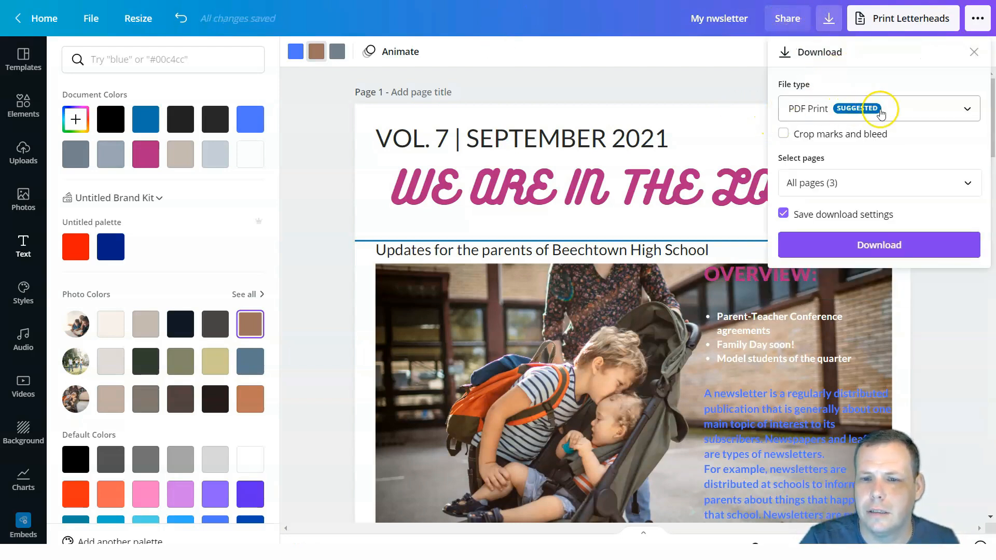
{"action": "left_click", "coordinate": [910, 109]}
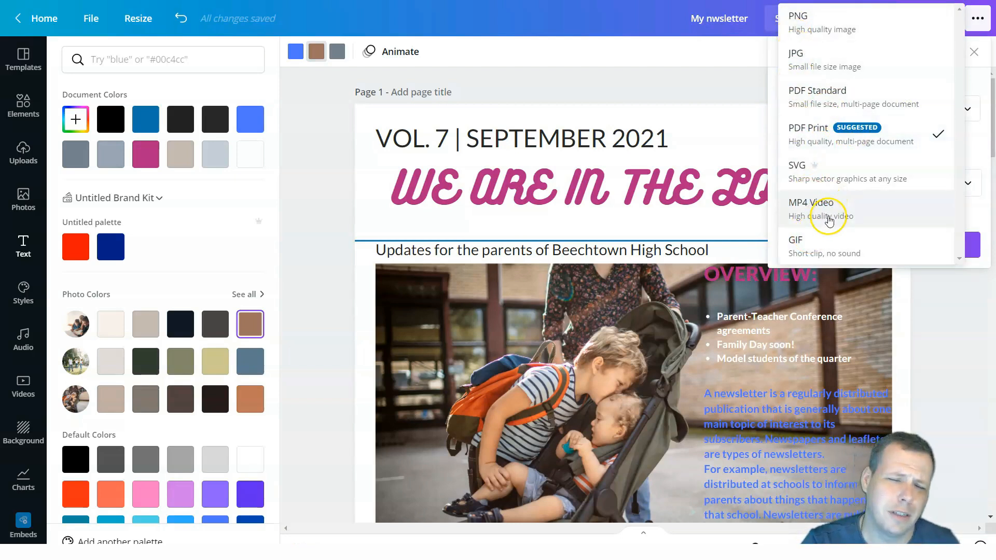
{"action": "left_click", "coordinate": [695, 78]}
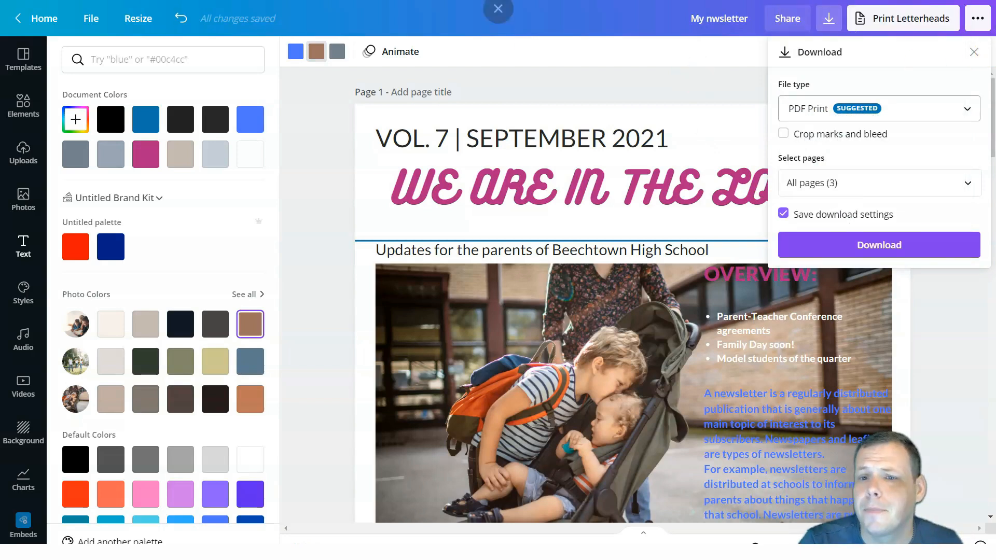
Open the letterhead print order for the newsletter and examine the available copy quantities and their prices.
{"action": "left_click", "coordinate": [889, 21]}
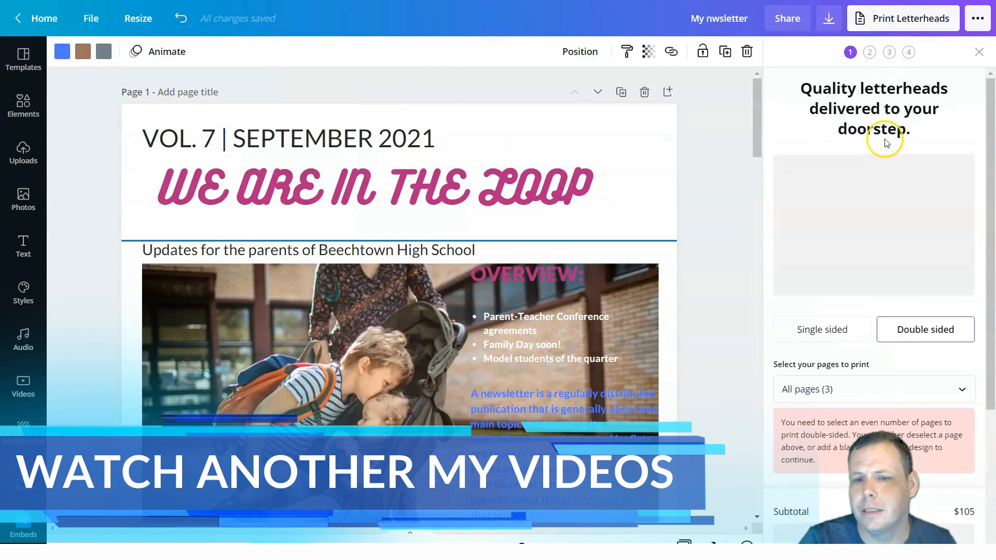
{"action": "scroll", "coordinate": [884, 193], "scroll_direction": "down", "scroll_amount": 4}
{"action": "scroll", "coordinate": [885, 198], "scroll_direction": "up", "scroll_amount": 3}
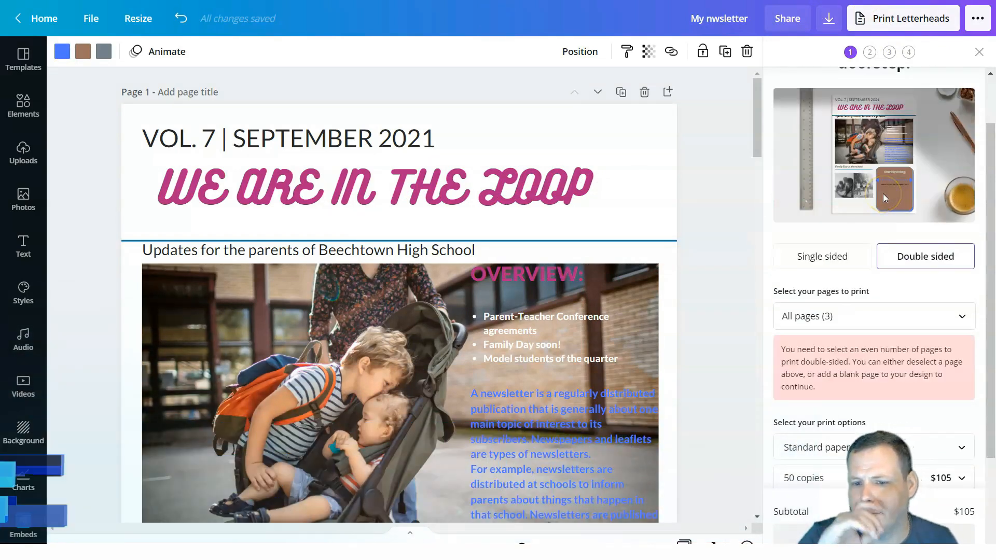
{"action": "scroll", "coordinate": [883, 210], "scroll_direction": "down", "scroll_amount": 3}
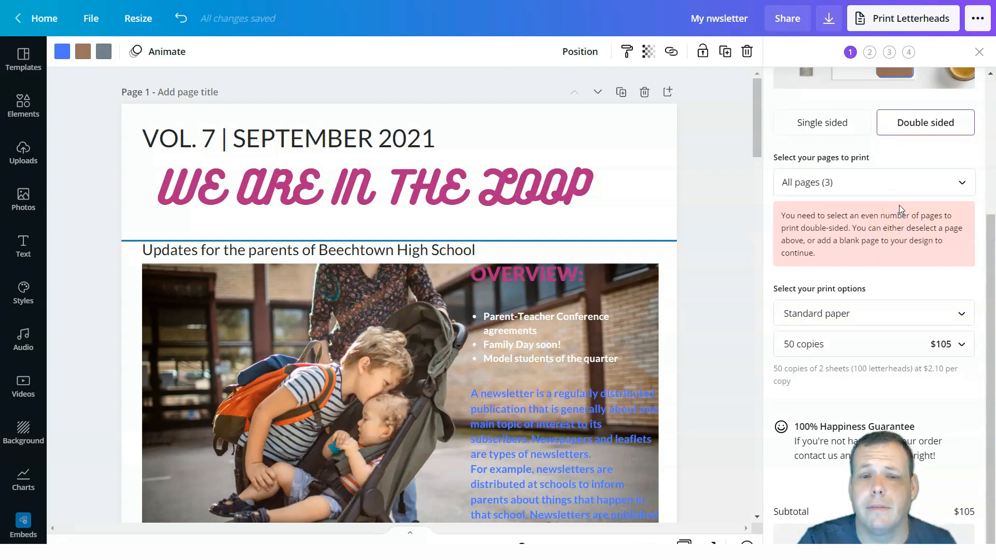
{"action": "left_click", "coordinate": [882, 346]}
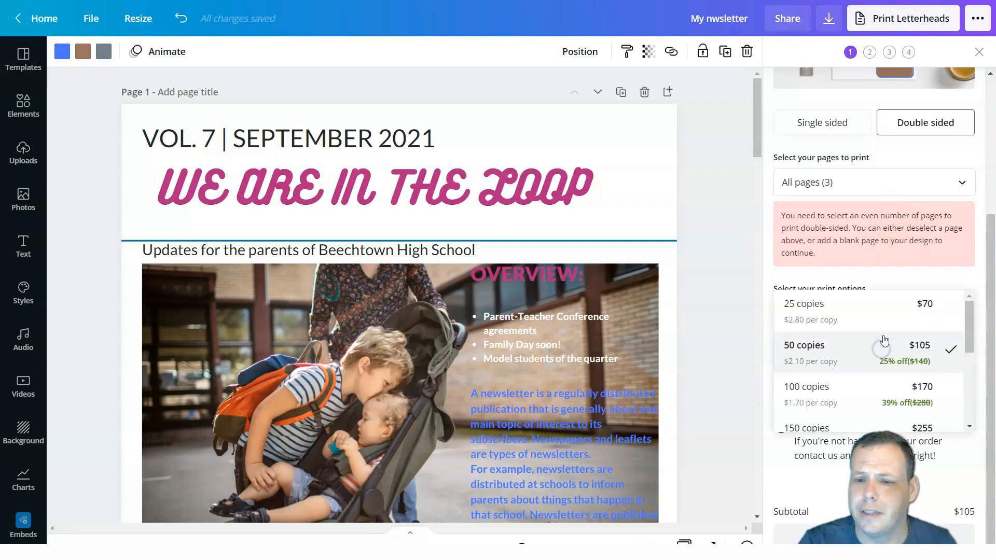
{"action": "scroll", "coordinate": [888, 345], "scroll_direction": "down", "scroll_amount": 5}
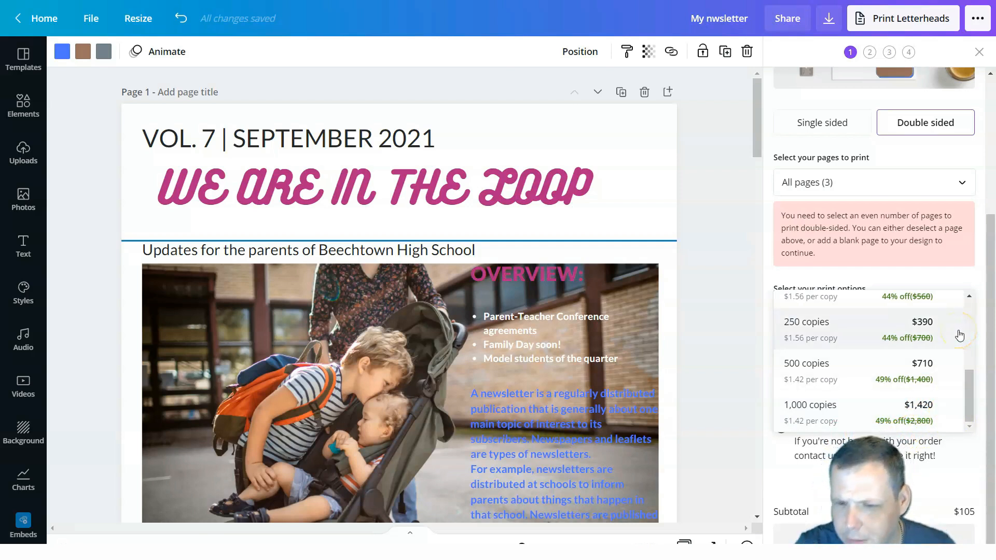
{"action": "scroll", "coordinate": [945, 363], "scroll_direction": "up", "scroll_amount": 1}
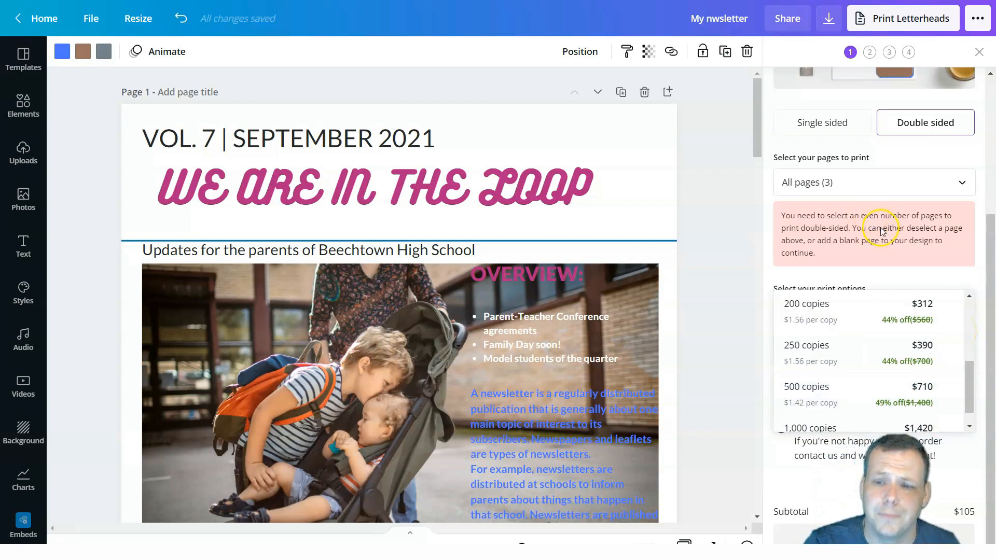
{"action": "scroll", "coordinate": [873, 363], "scroll_direction": "up", "scroll_amount": 4}
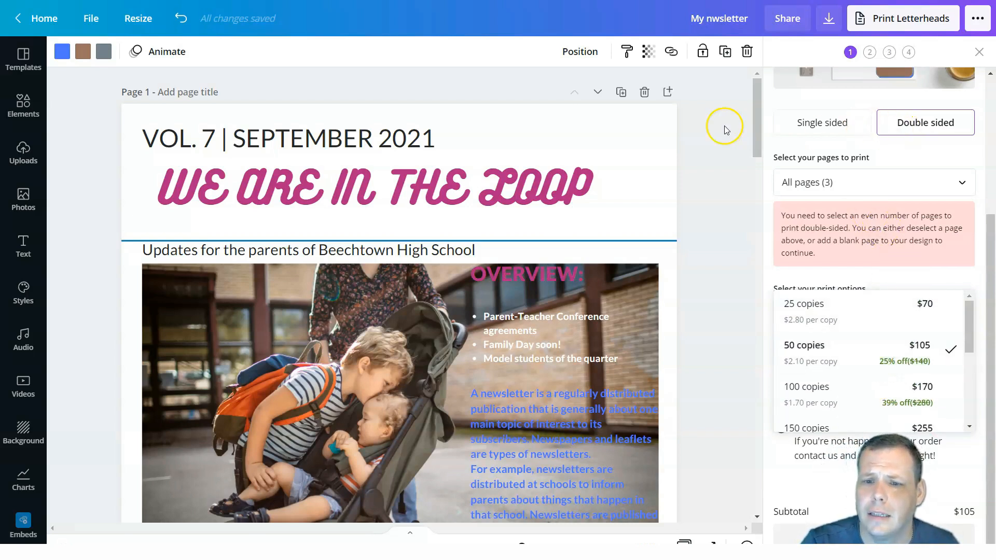
{"action": "left_click", "coordinate": [842, 178]}
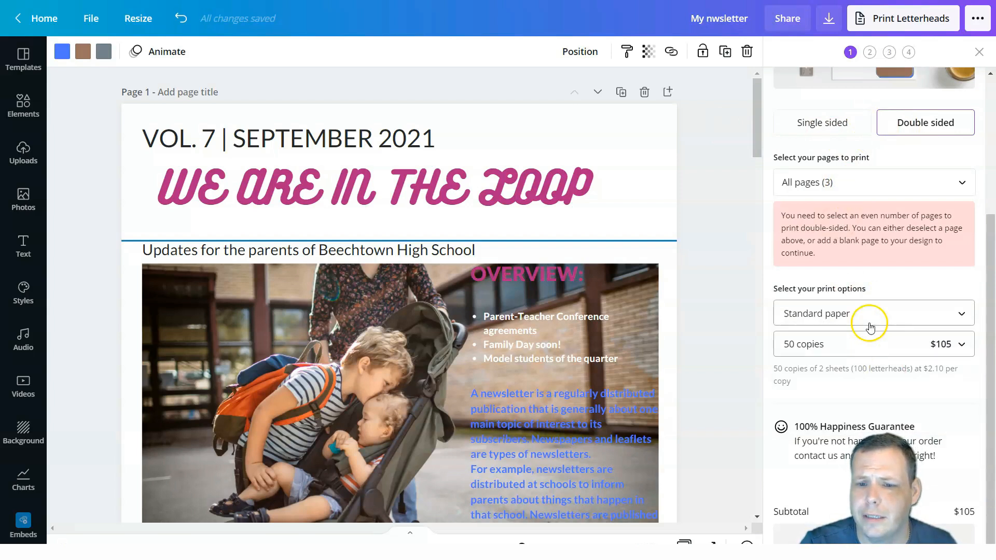
Examine the paper types offered for the letterhead print order without changing the selection.
{"action": "left_click", "coordinate": [963, 311]}
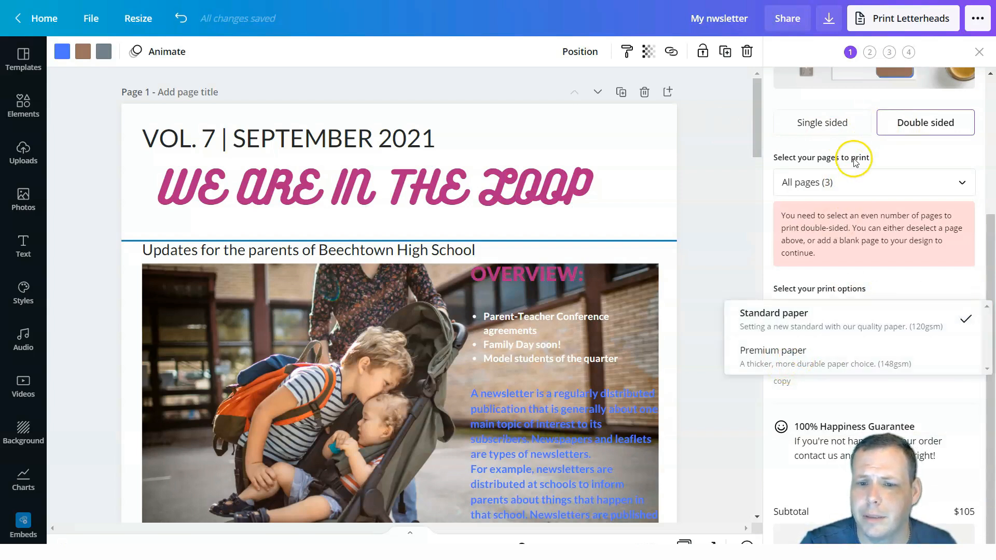
{"action": "left_click", "coordinate": [712, 201]}
{"action": "scroll", "coordinate": [882, 187], "scroll_direction": "up", "scroll_amount": 4}
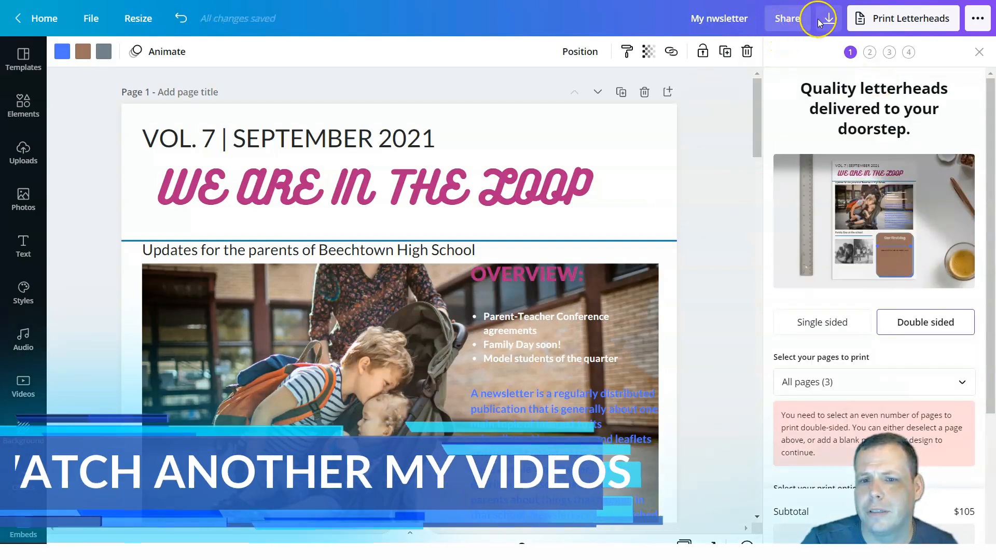
Look over the publishing and sharing options for the newsletter and close them.
{"action": "left_click", "coordinate": [978, 22]}
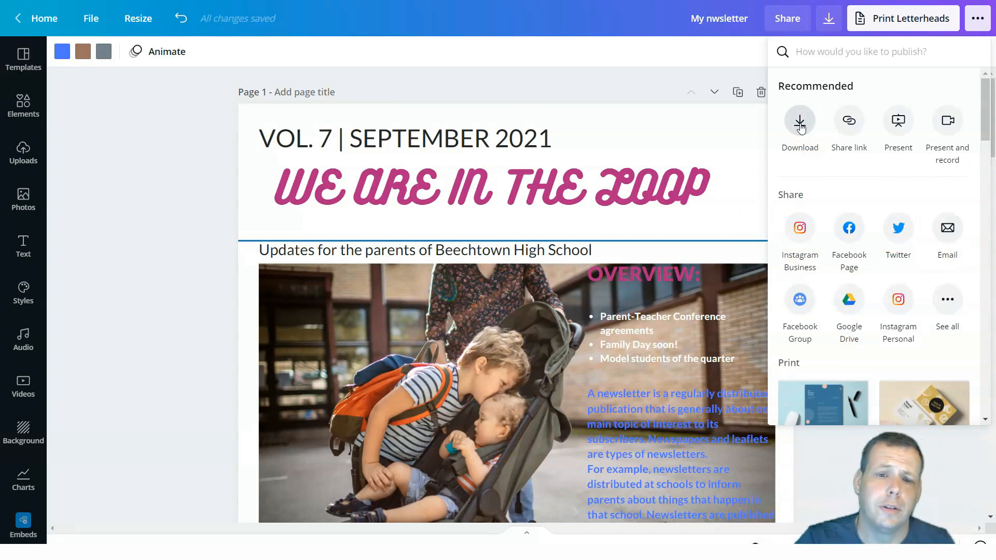
{"action": "left_click", "coordinate": [636, 93]}
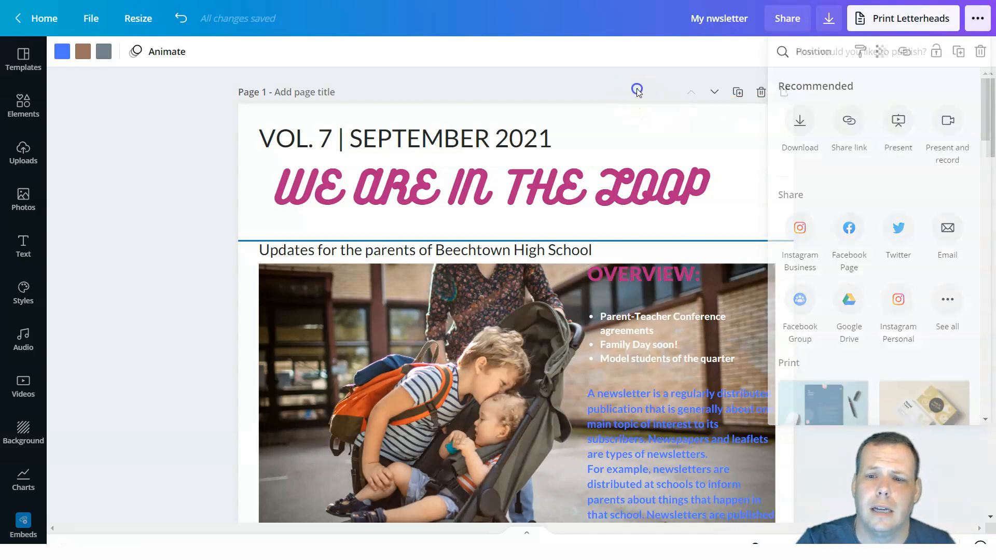